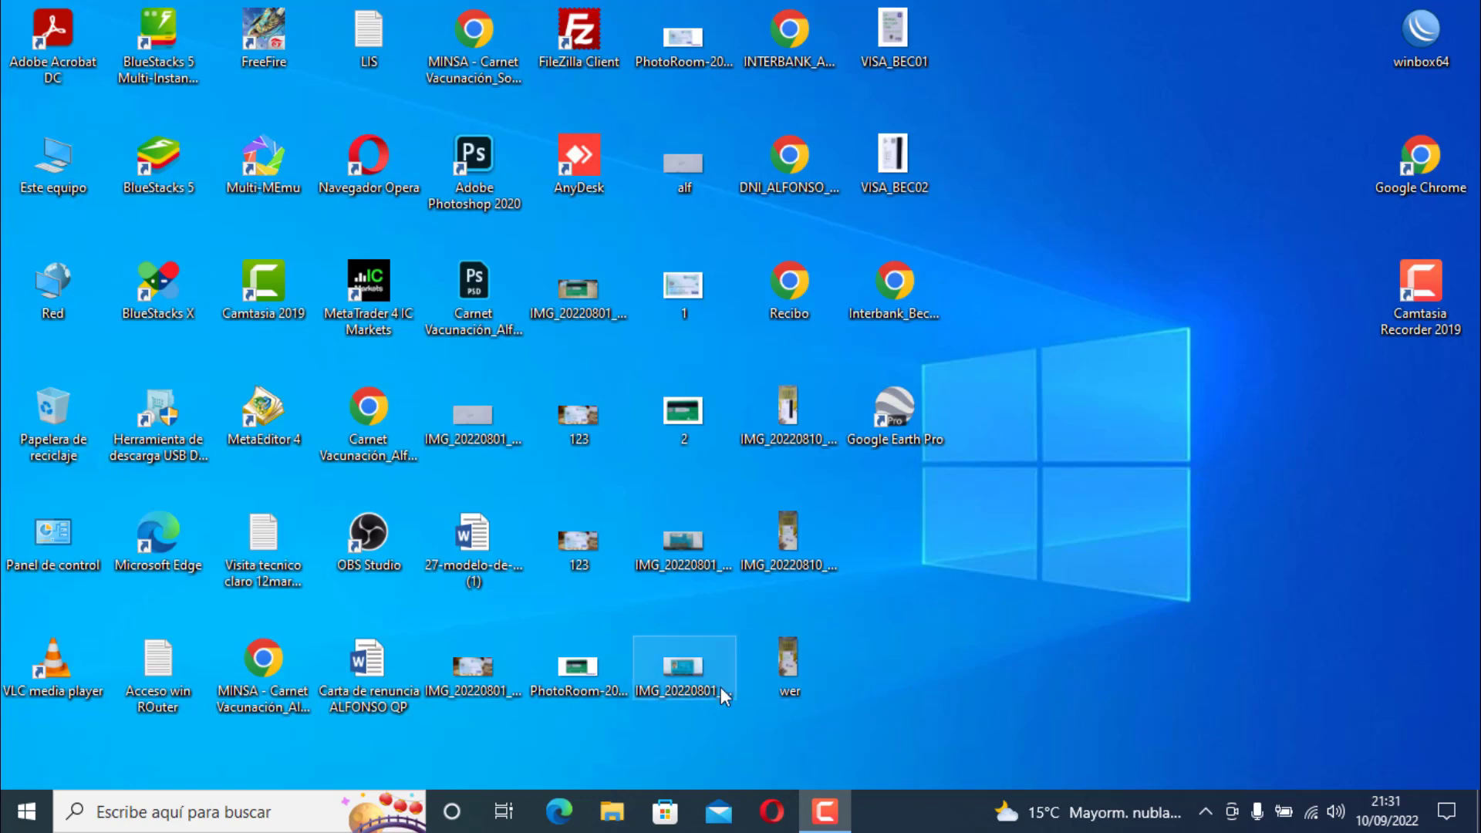
# Launch Google Chrome from the desktop and bring up the taskbar network icon's menu.
pyautogui.doubleClick(1423, 164)
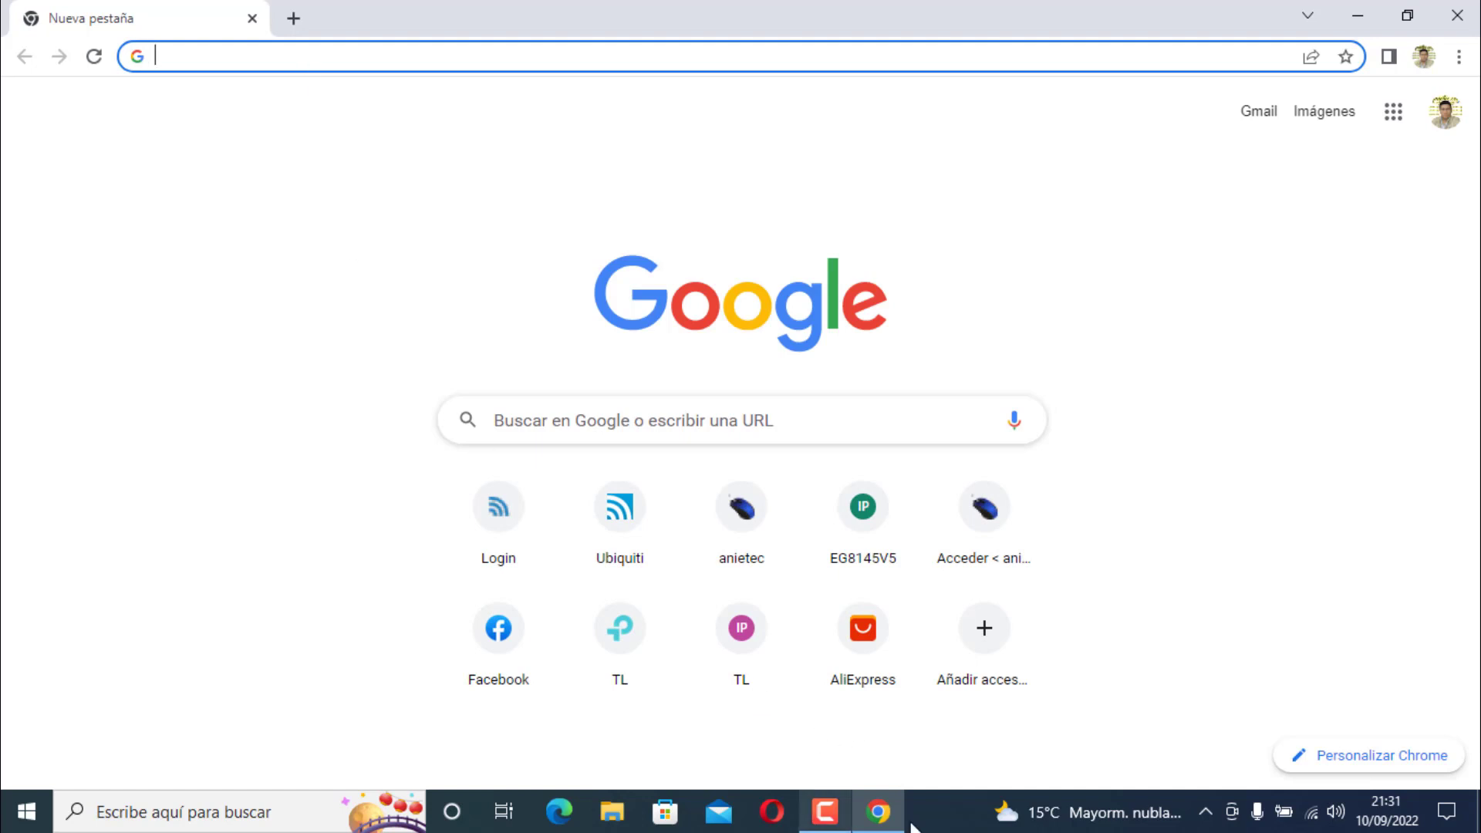
pyautogui.rightClick(1304, 822)
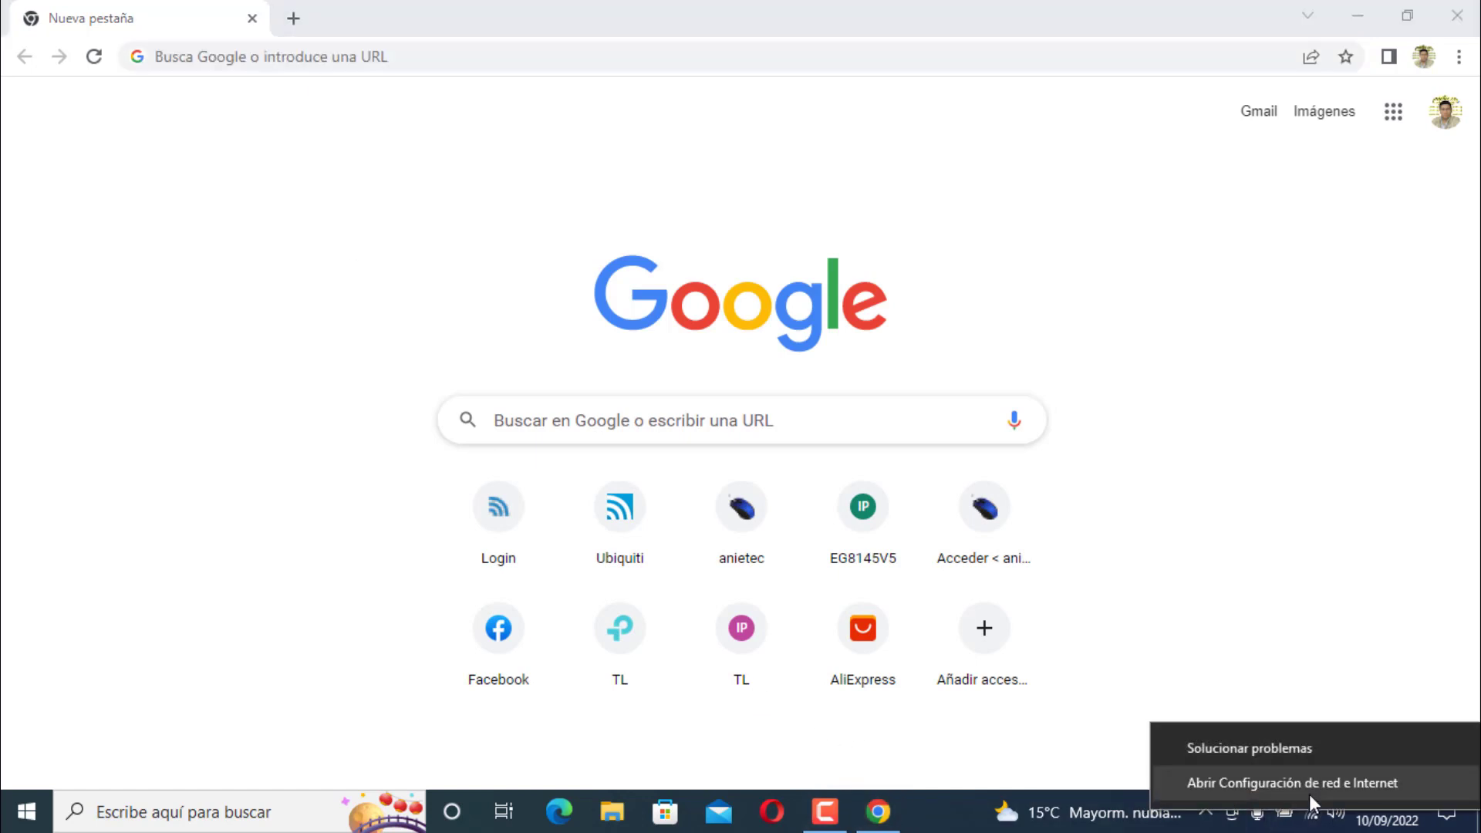
# Open the Ethernet adapter's TCP/IPv4 properties from Network Connections.
pyautogui.click(1310, 781)
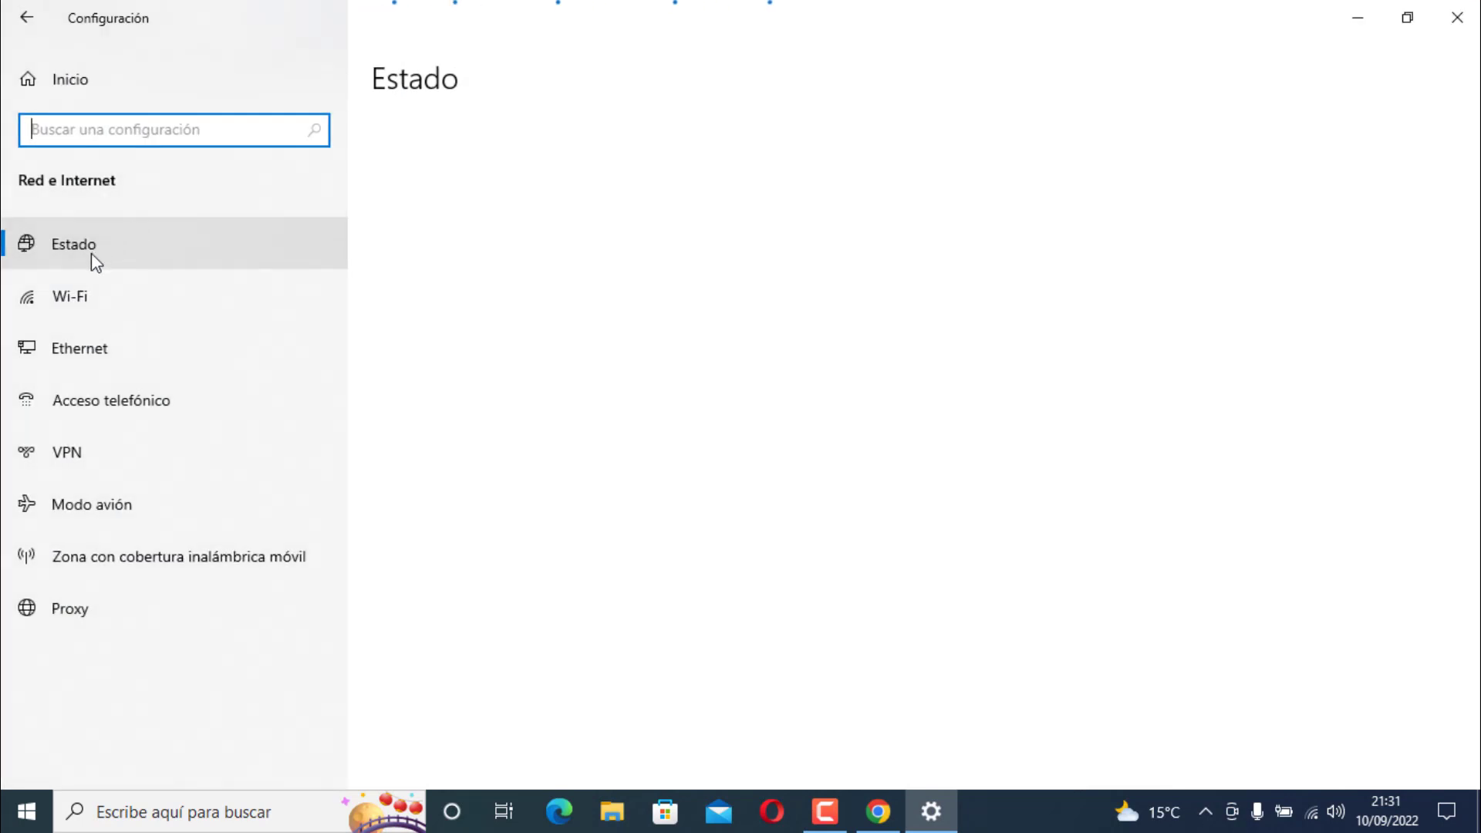
pyautogui.click(101, 353)
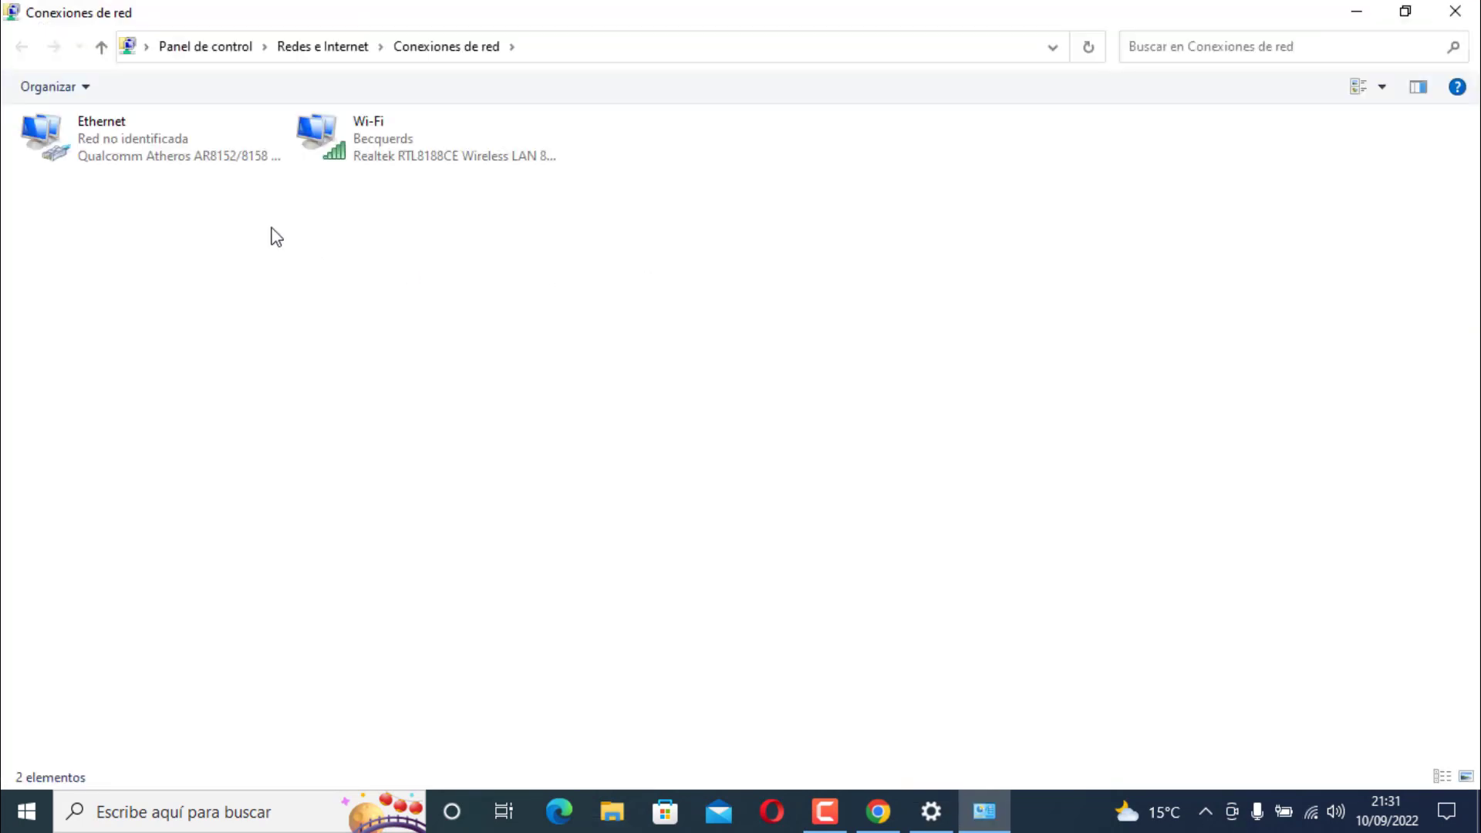
pyautogui.click(120, 142)
pyautogui.doubleClick(120, 142)
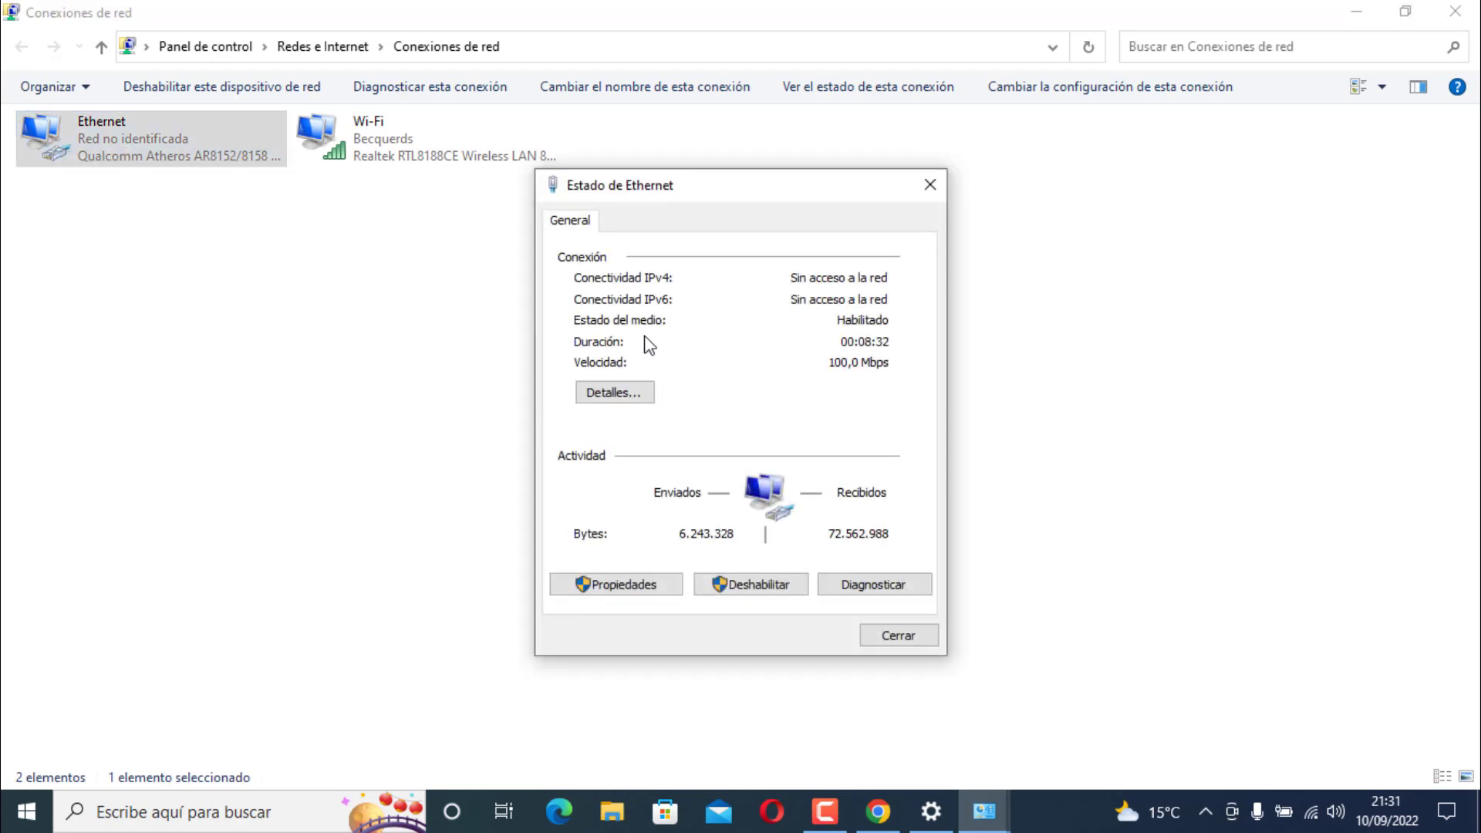
pyautogui.click(640, 585)
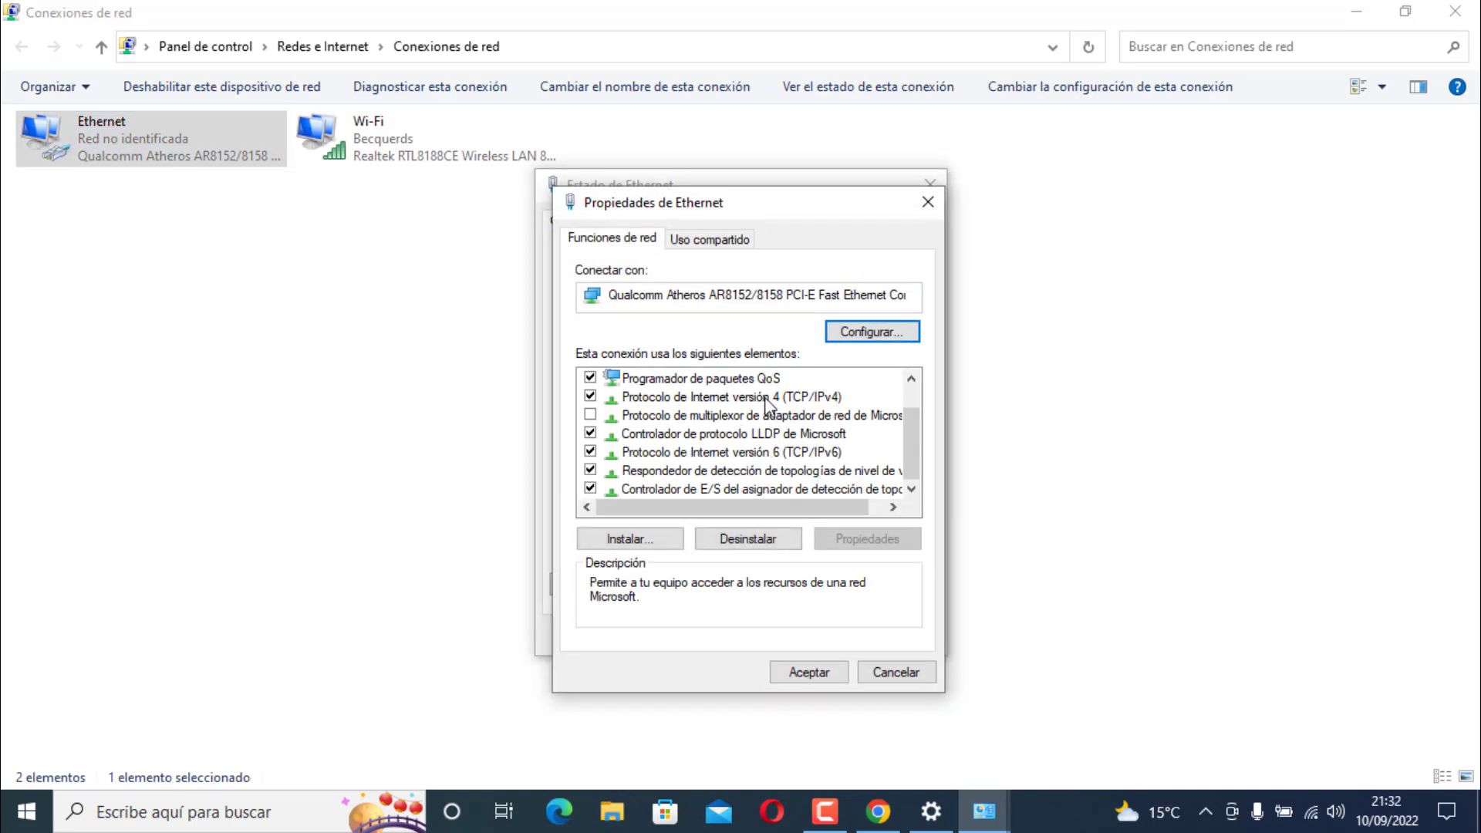
pyautogui.doubleClick(771, 396)
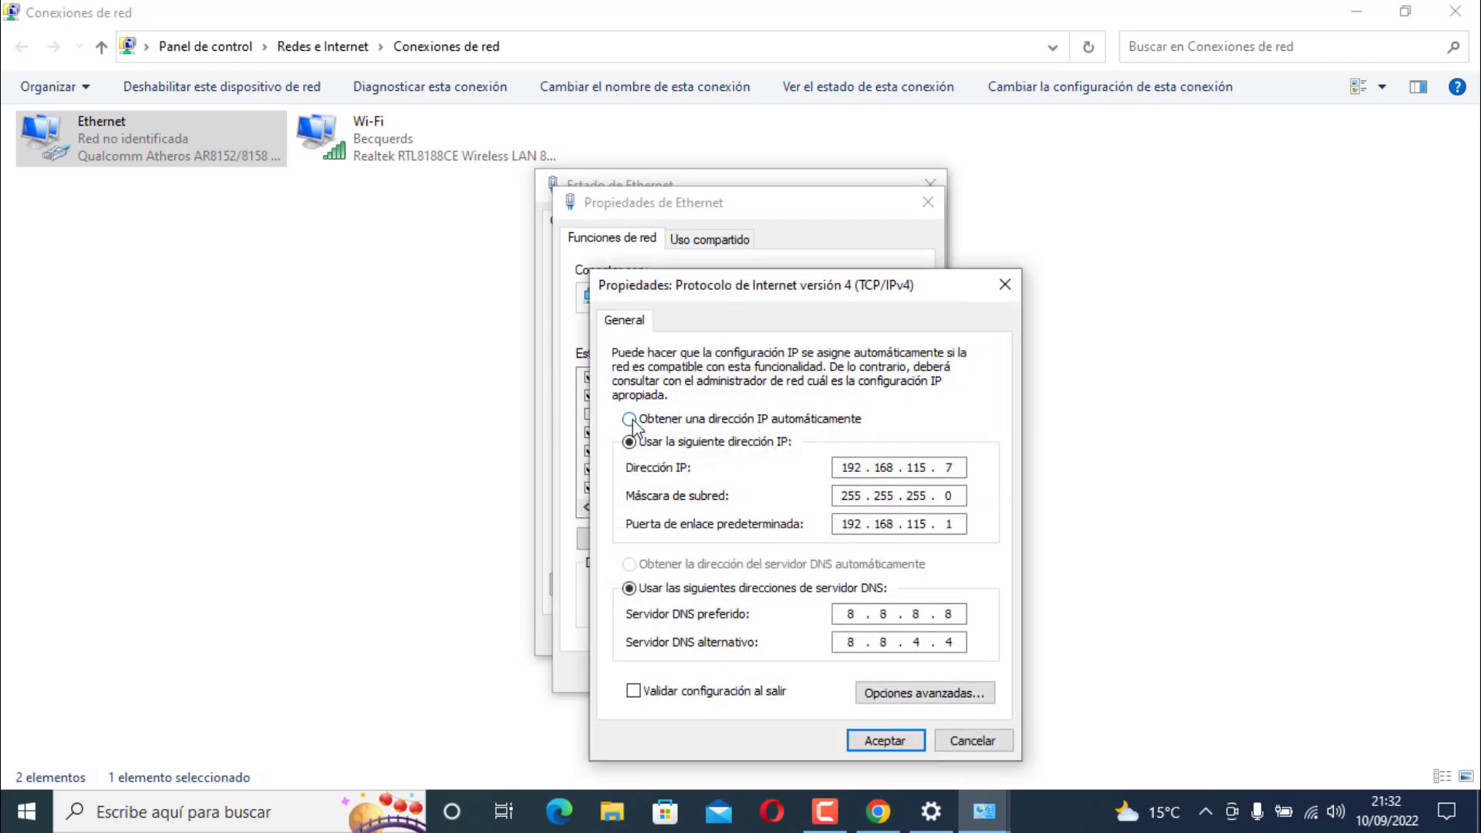
# Change the IPv4 address to 192.168.1.7 and gateway to 192.168.1.1, and apply.
pyautogui.doubleClick(916, 469)
pyautogui.write('1 . 1')
pyautogui.moveTo(943, 472); pyautogui.dragTo(972, 471)
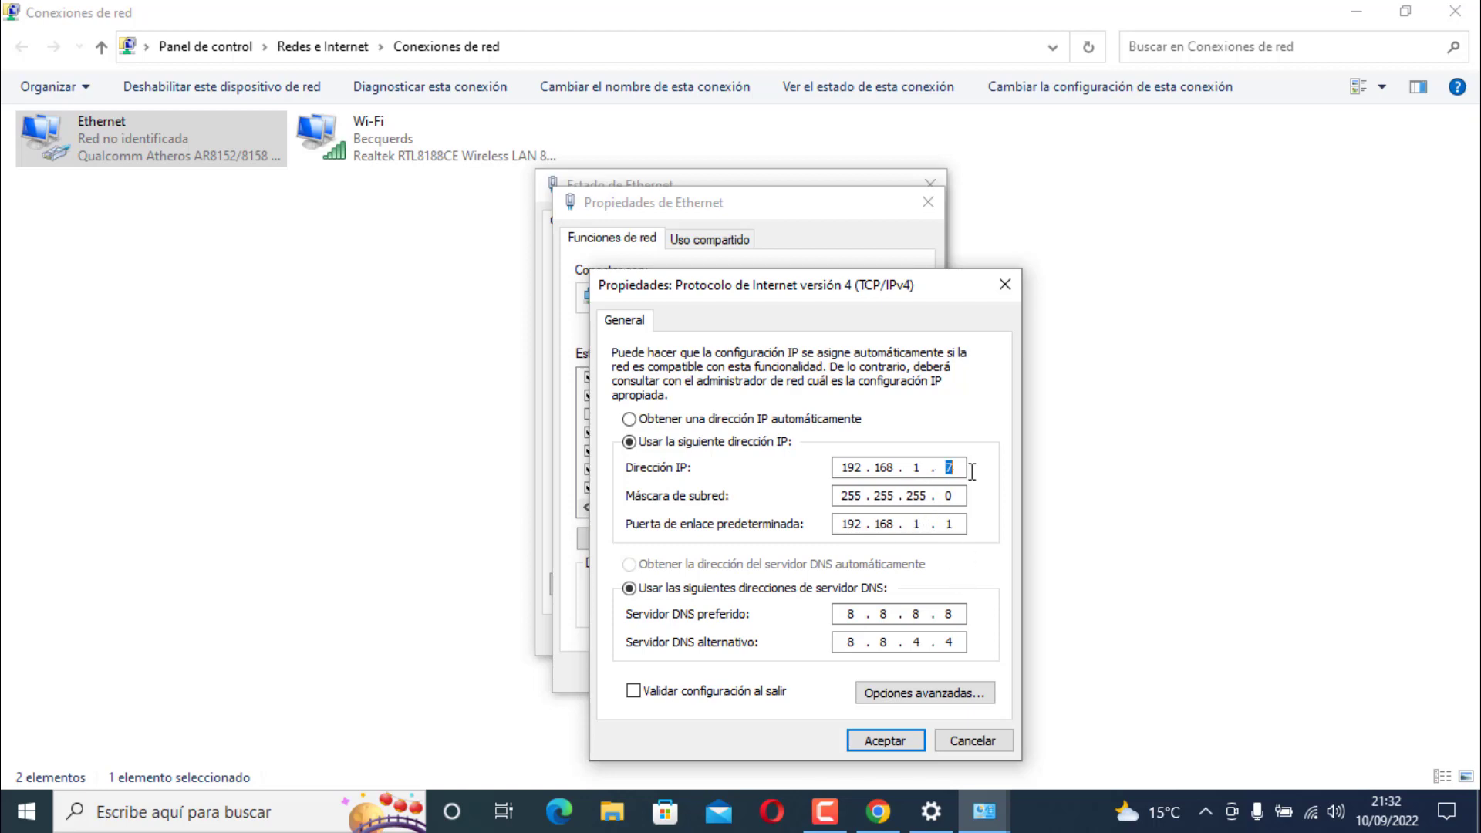
pyautogui.click(886, 741)
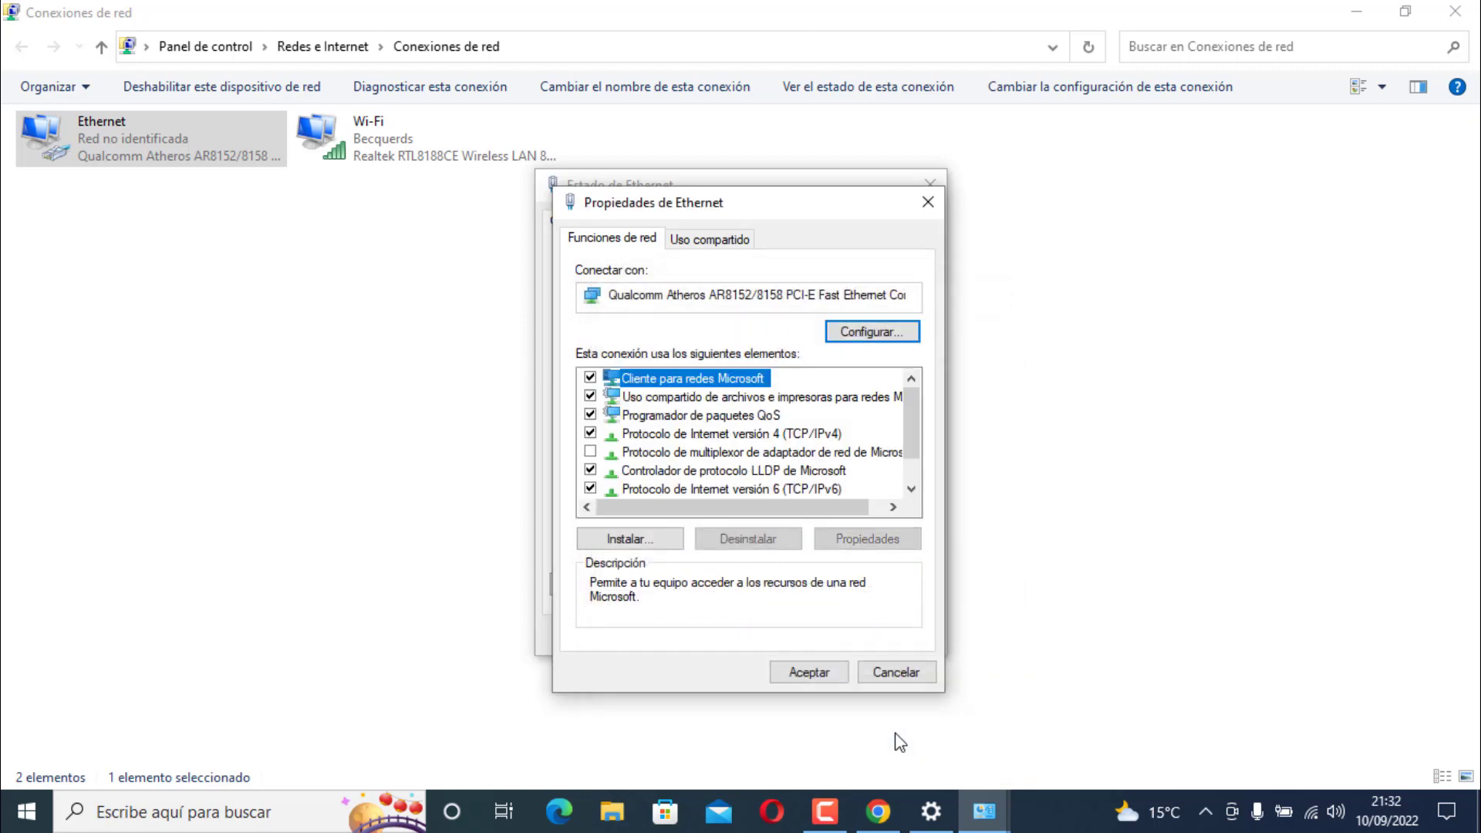
pyautogui.click(806, 672)
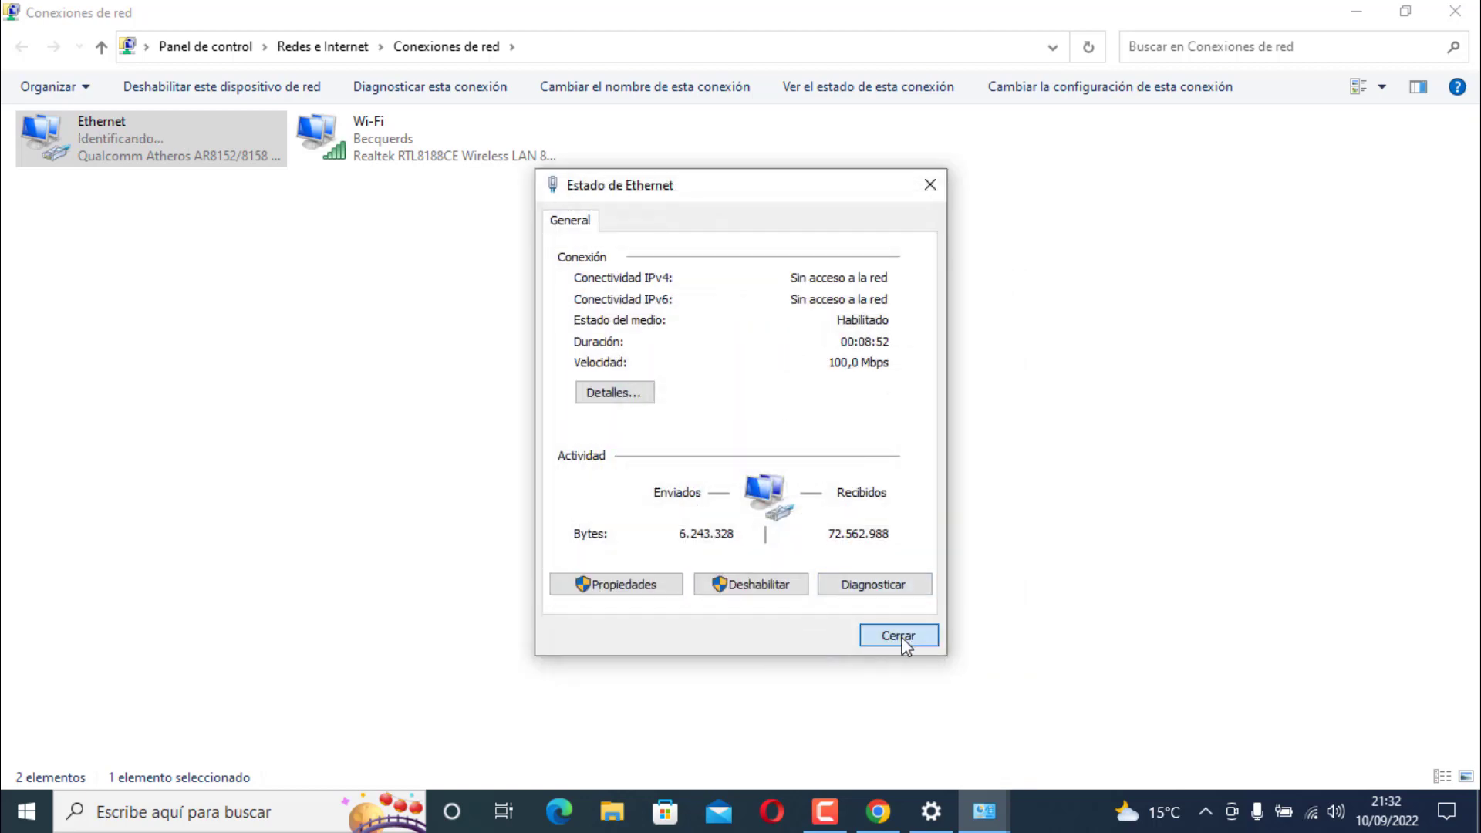
pyautogui.click(898, 639)
pyautogui.click(890, 830)
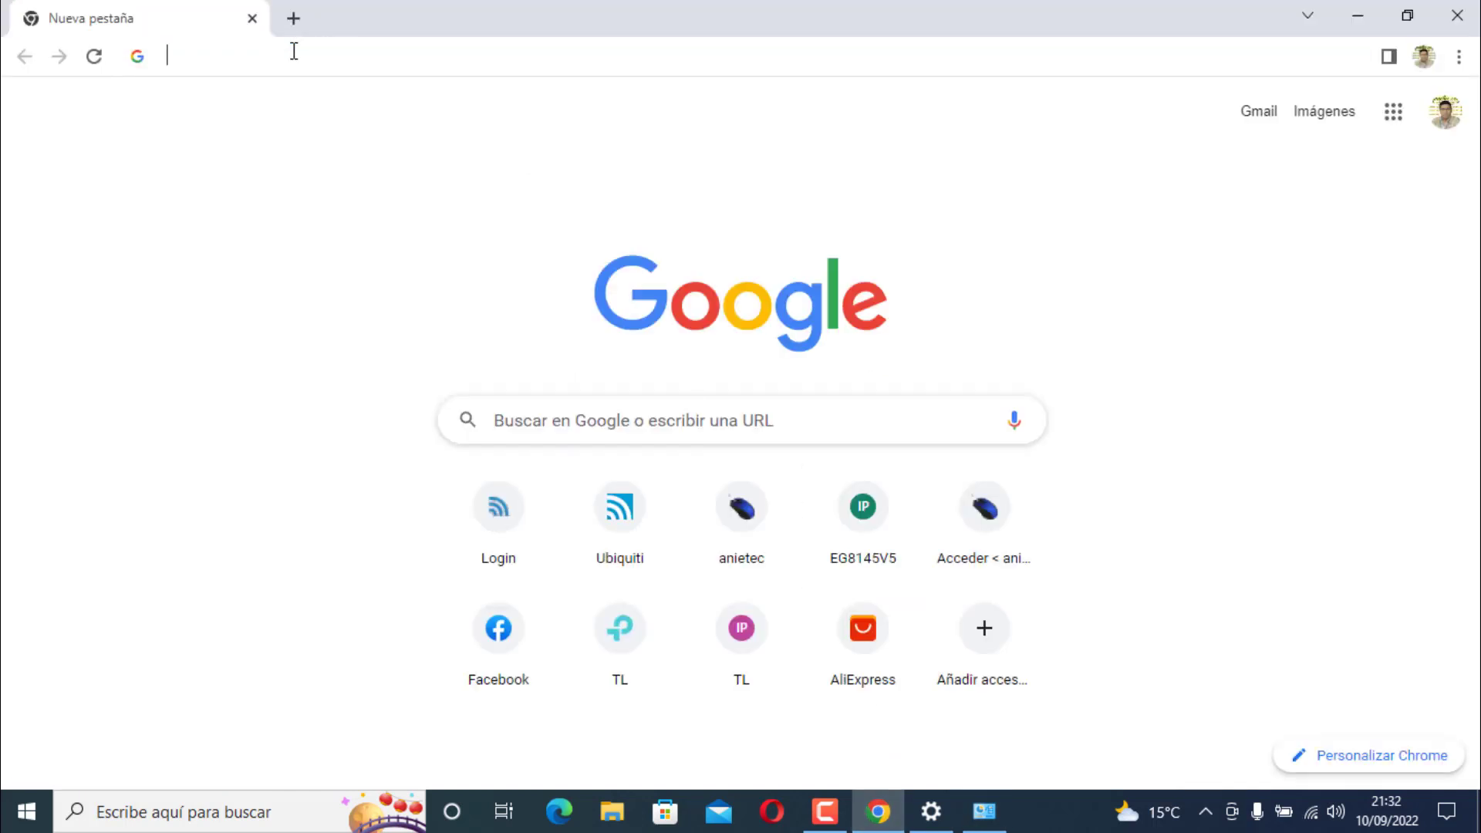
# Browse to 192.168.1.20 and proceed past the certificate privacy warning.
pyautogui.click(300, 49)
pyautogui.write('192.16')
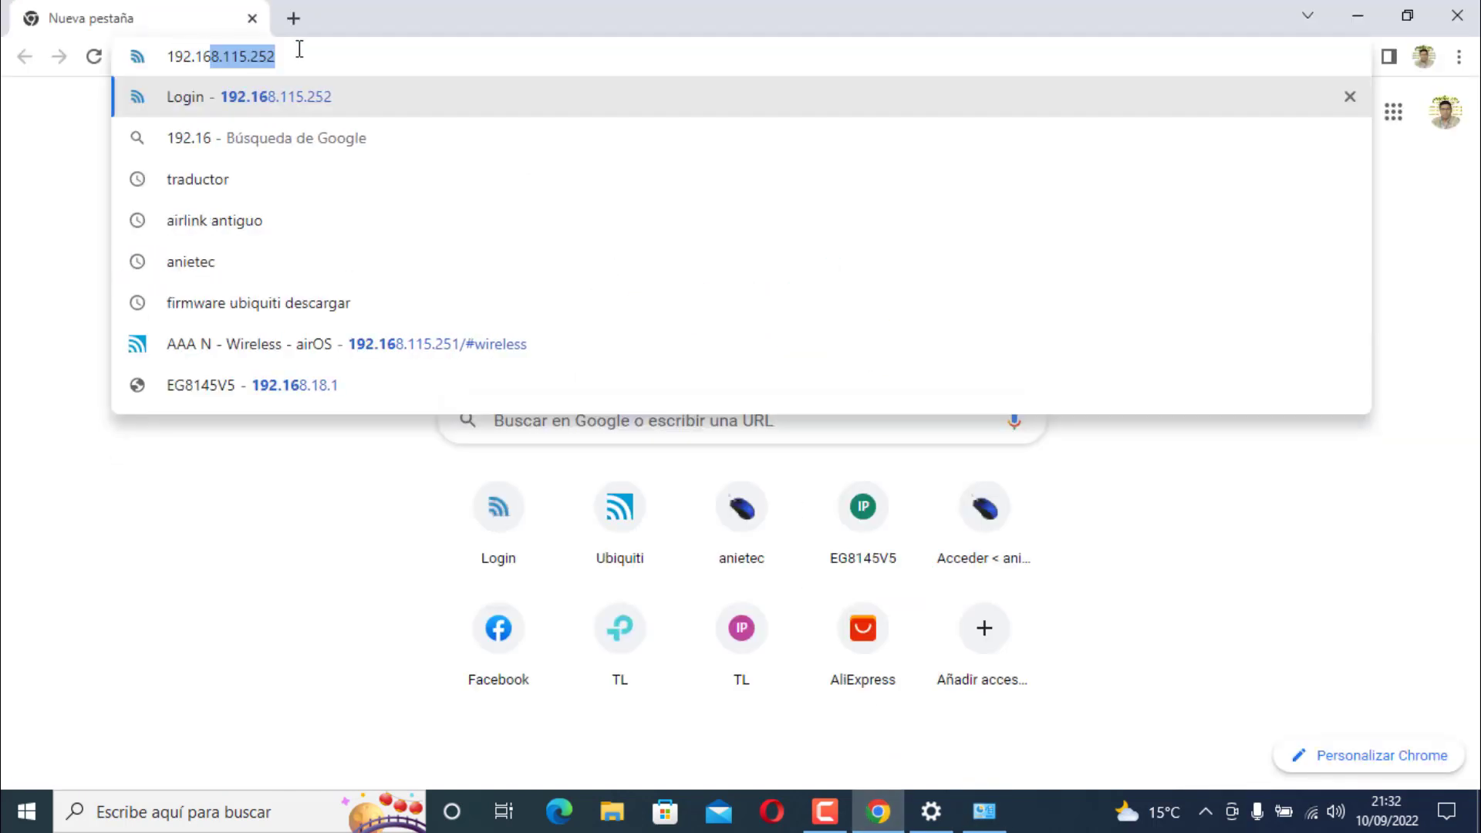
pyautogui.write('8.1.20')
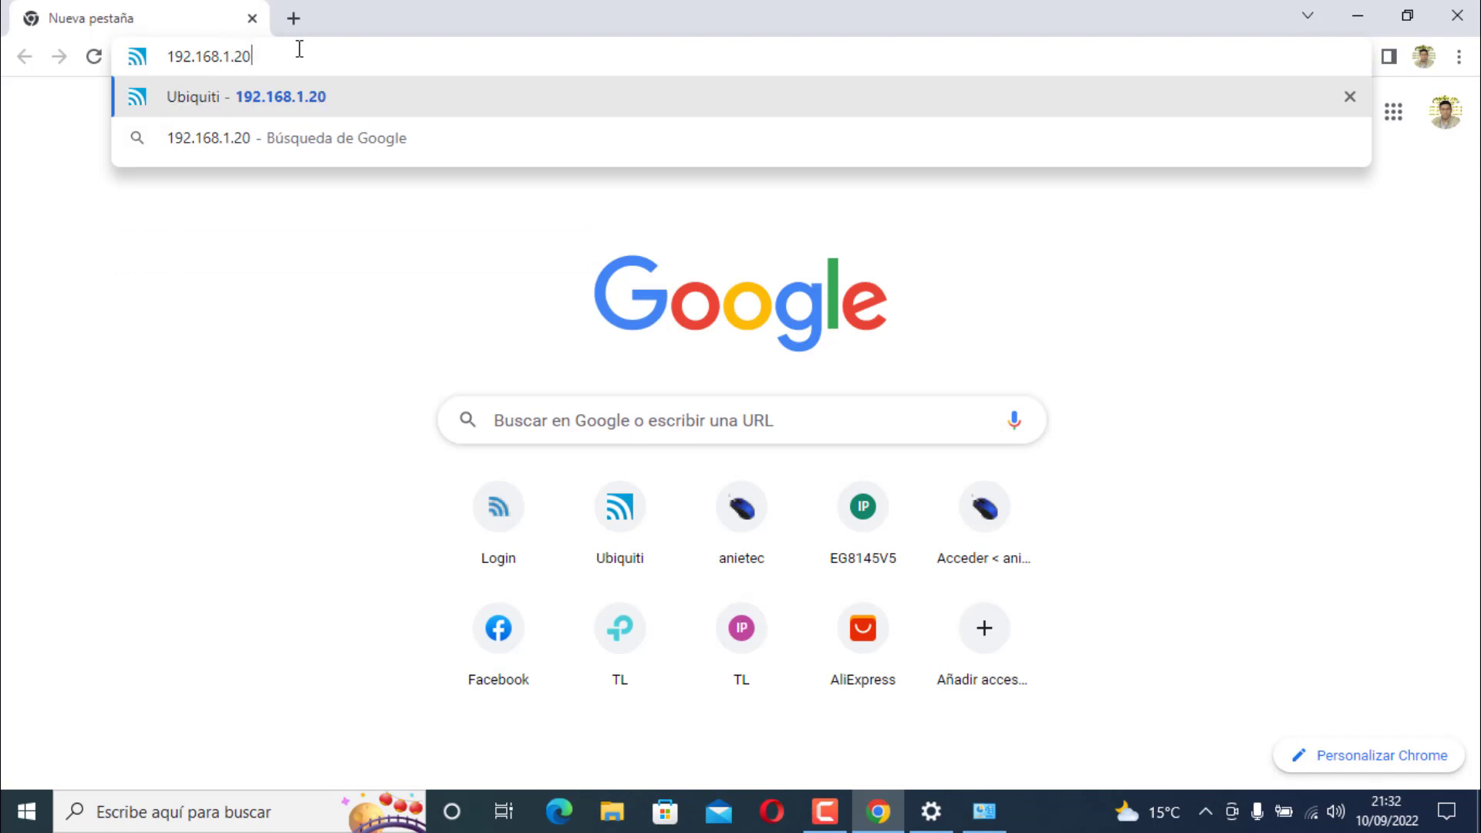
pyautogui.press('Return')
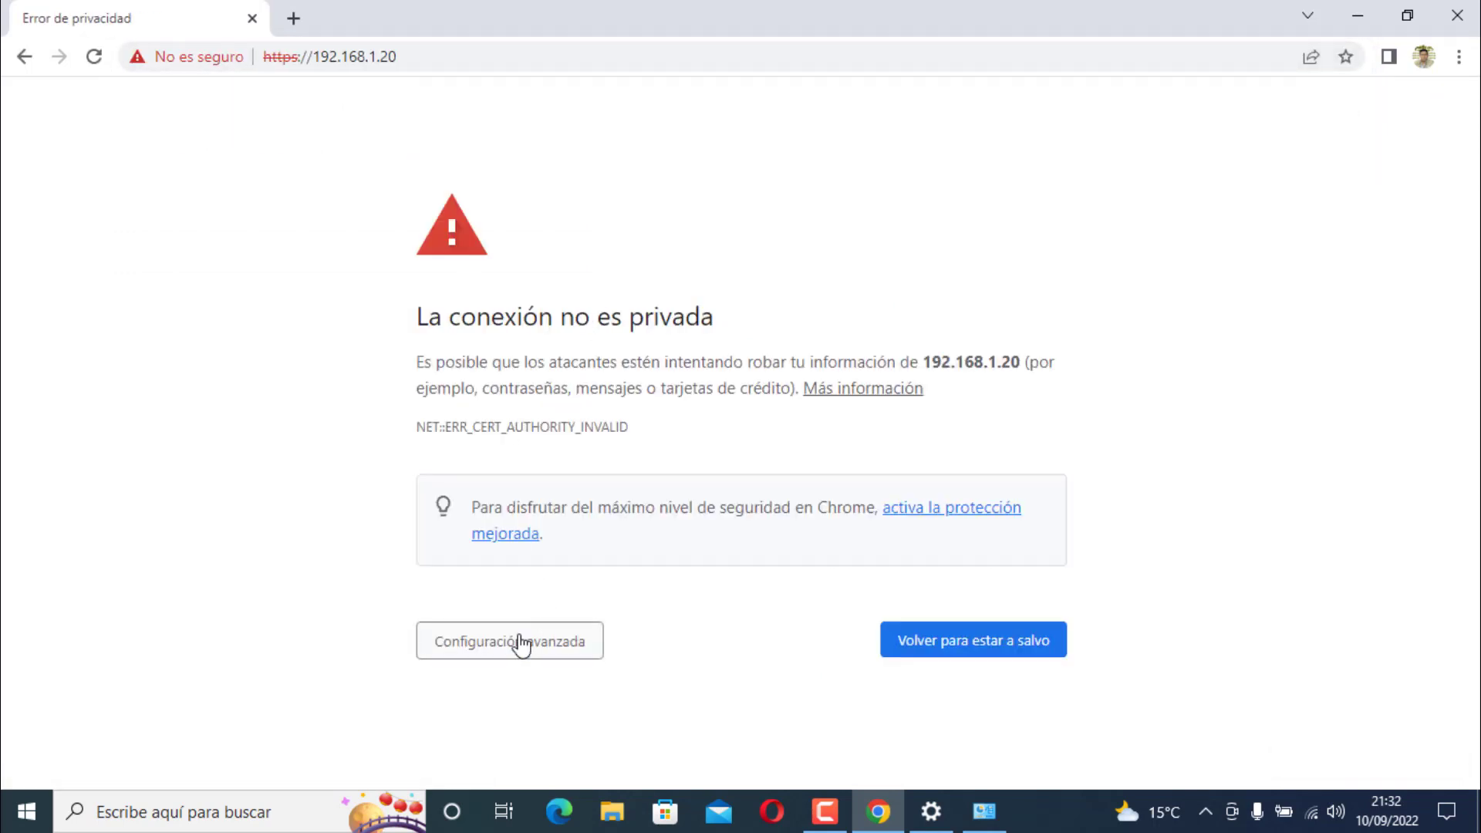
pyautogui.click(522, 643)
pyautogui.scroll(-2, 664, 496)
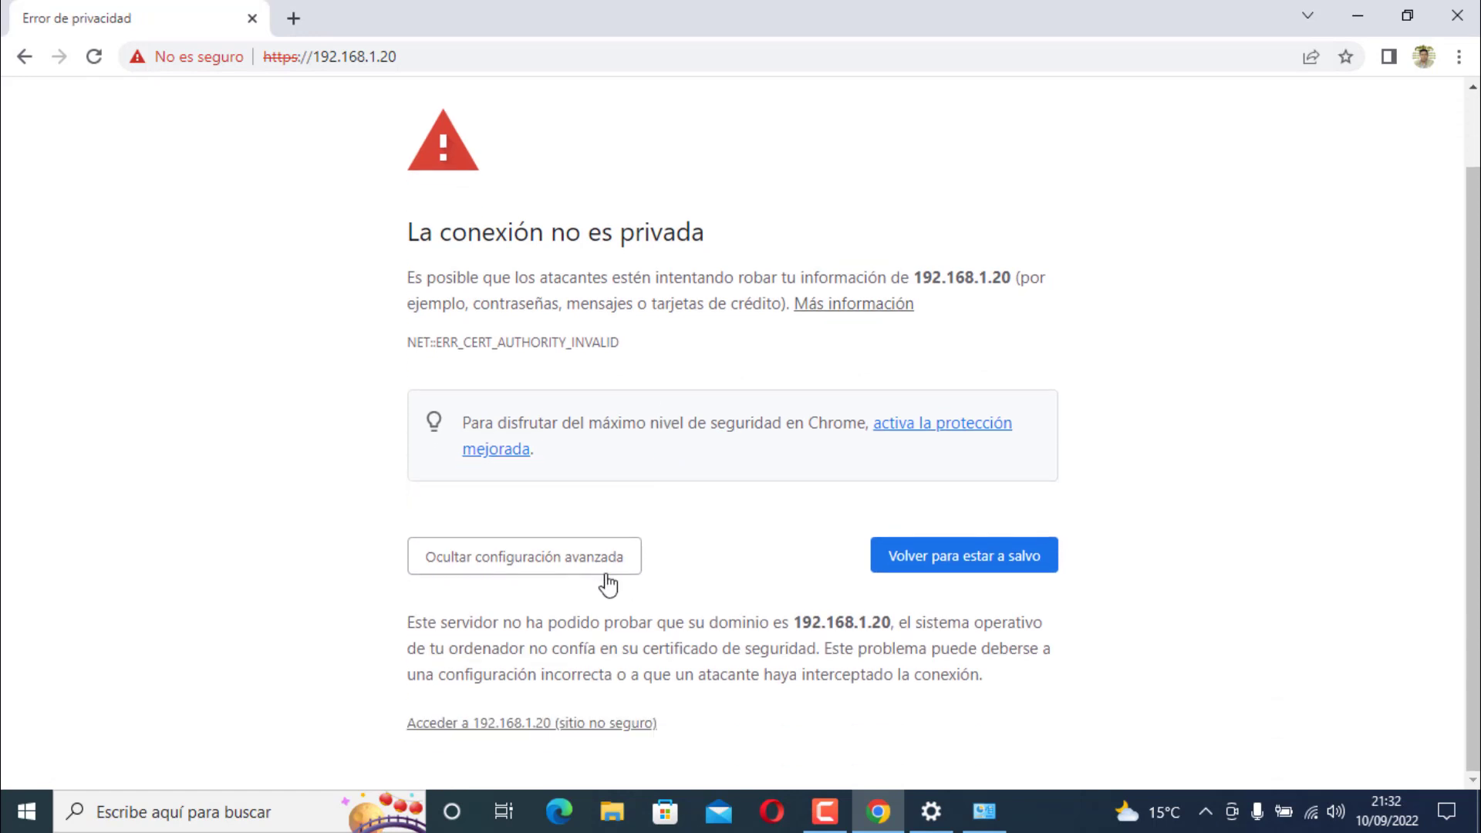
pyautogui.click(509, 726)
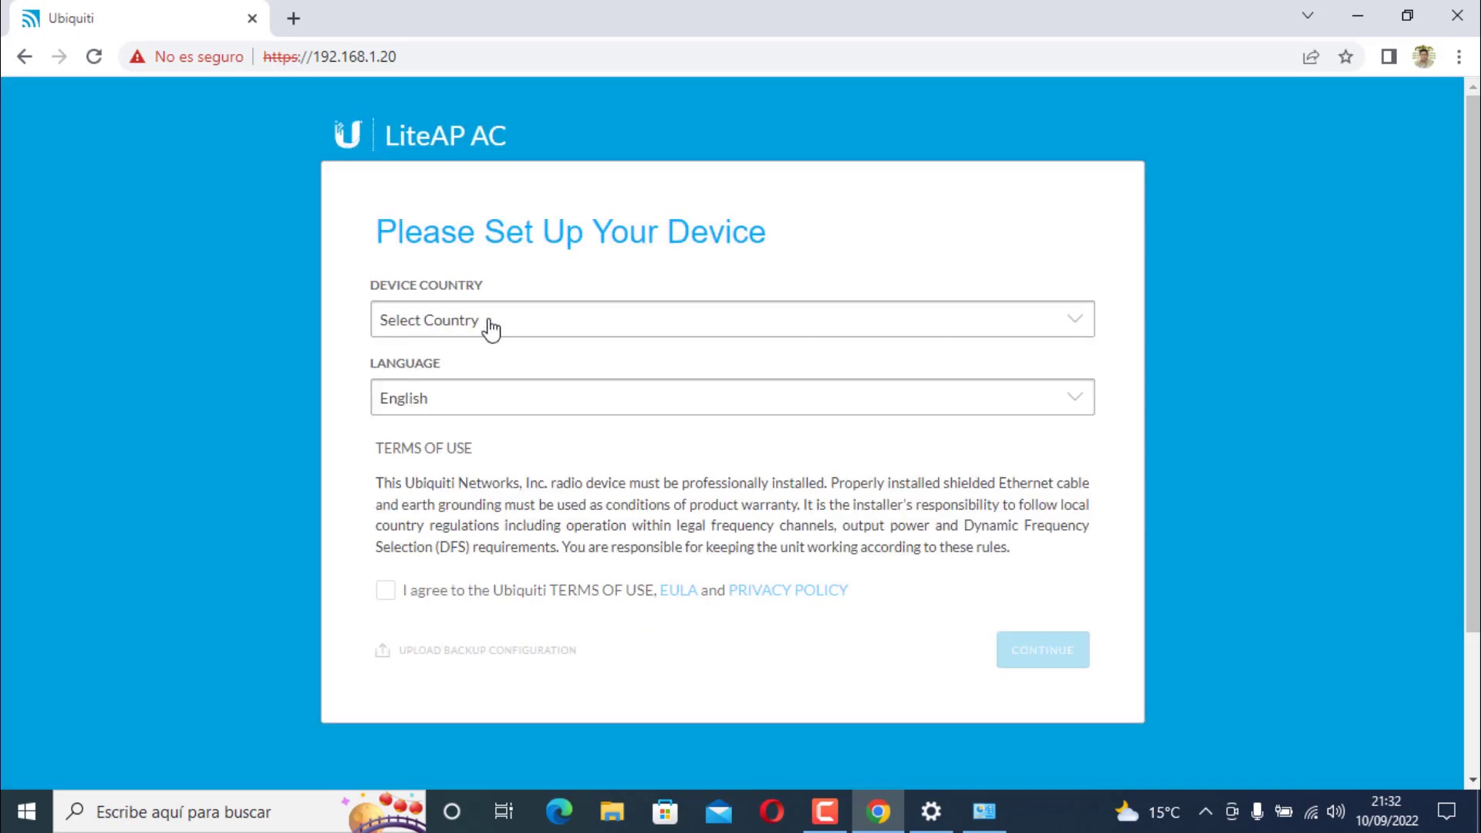
# Choose Peru as the device country, keep English, and accept the terms of use.
pyautogui.click(509, 320)
pyautogui.scroll(-10, 532, 466)
pyautogui.scroll(-17, 532, 466)
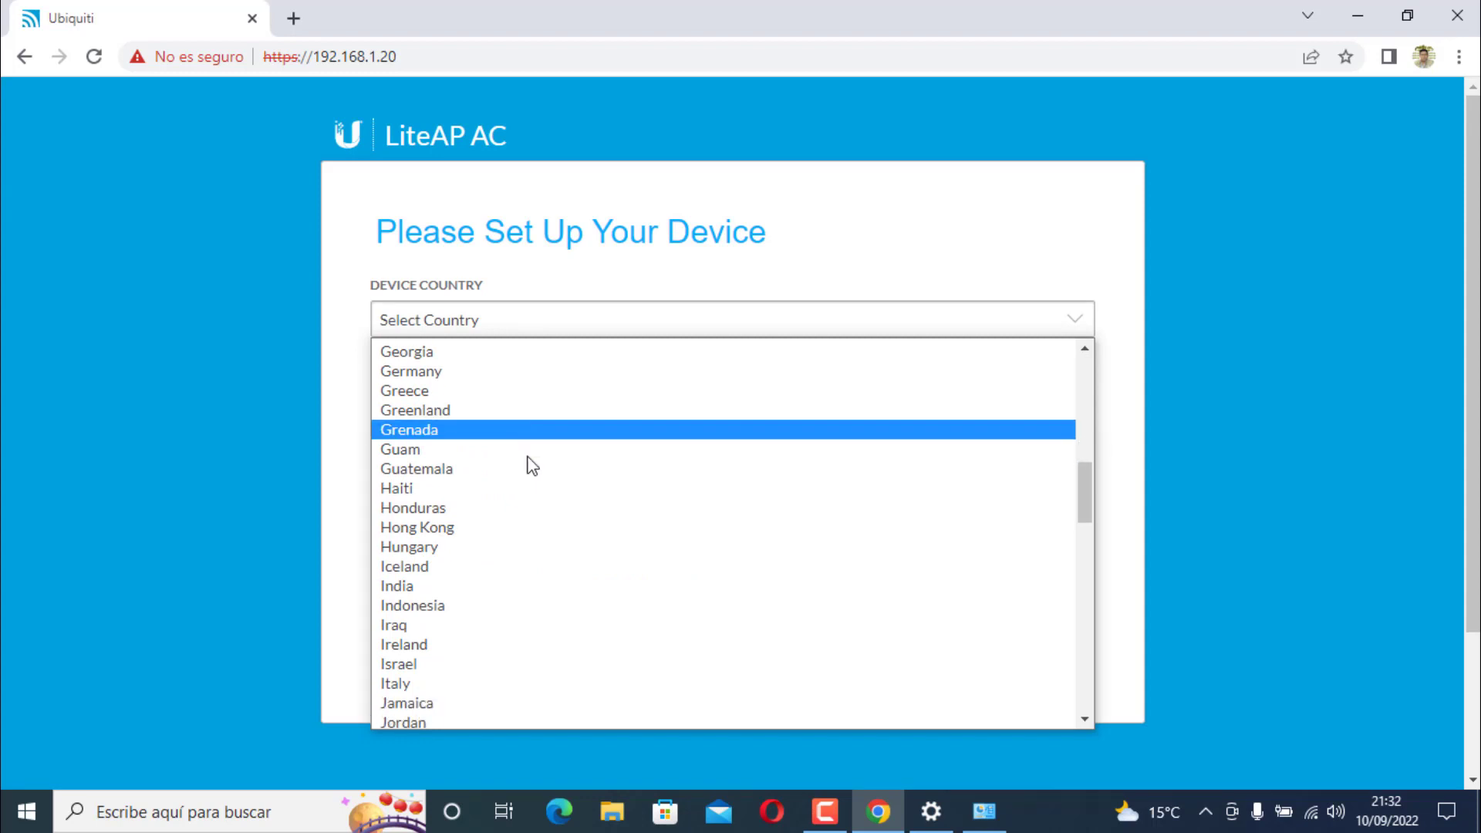
pyautogui.scroll(3, 425, 474)
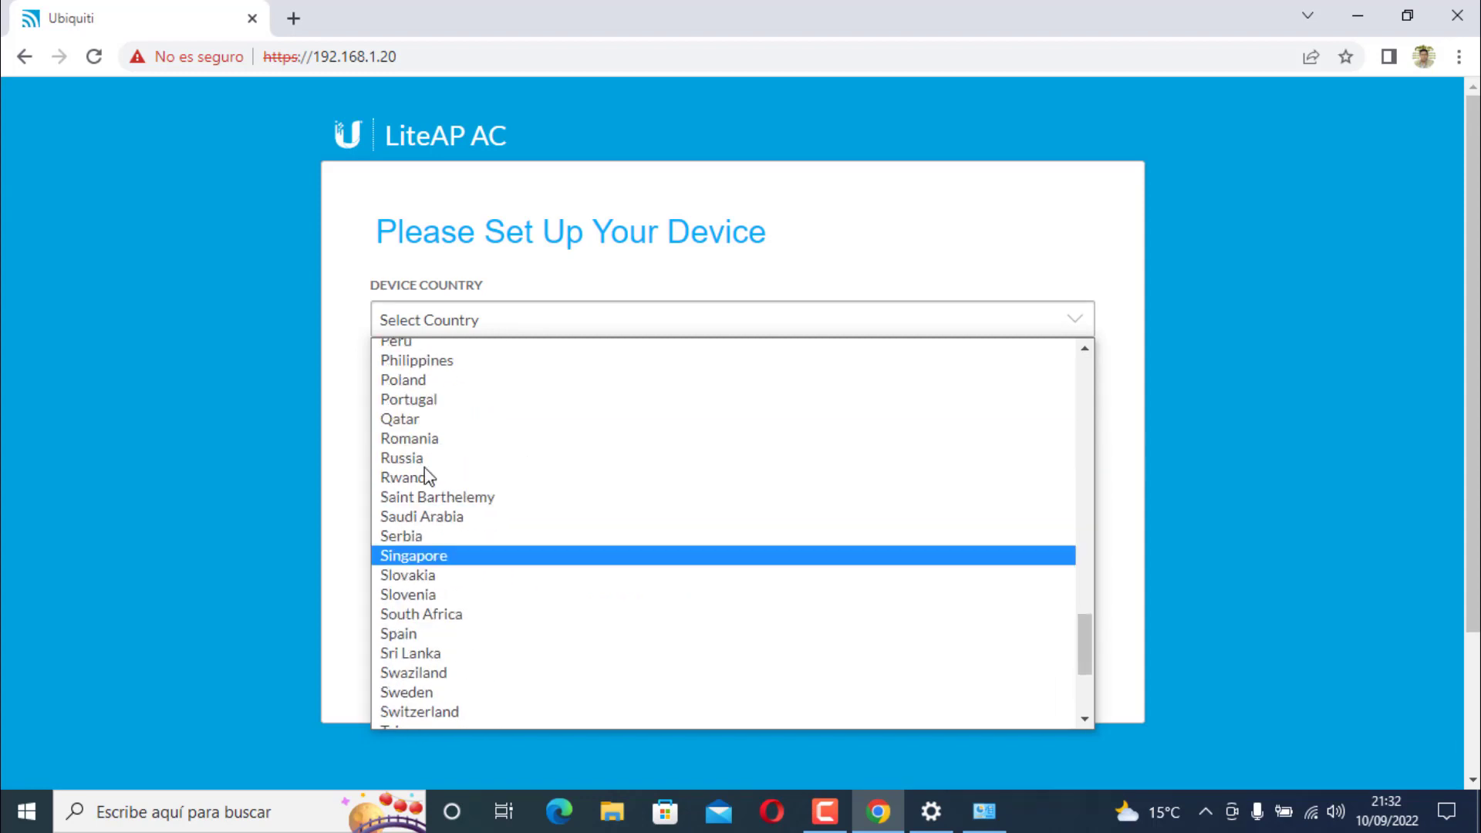
pyautogui.click(423, 469)
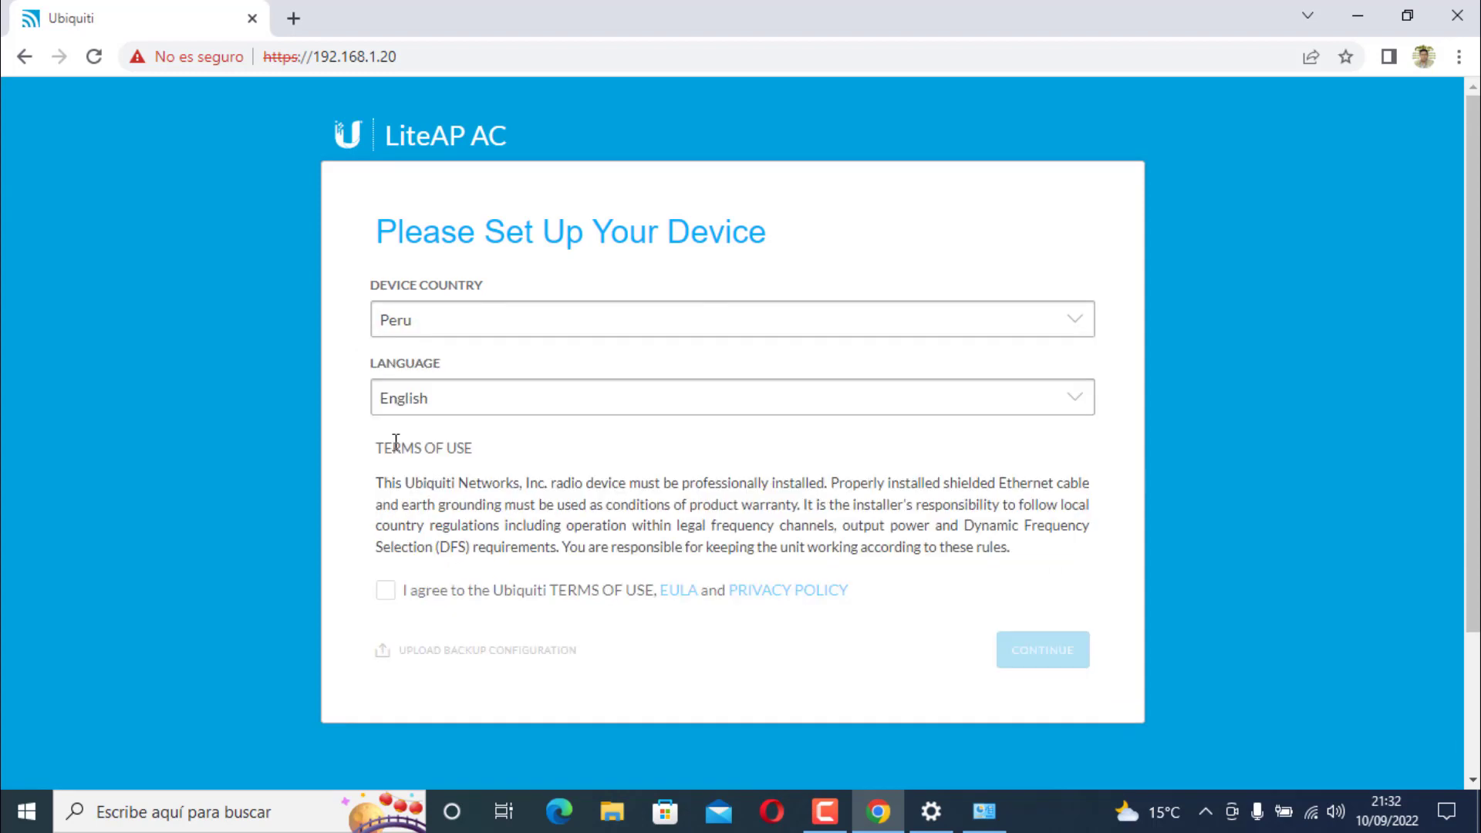
pyautogui.click(486, 404)
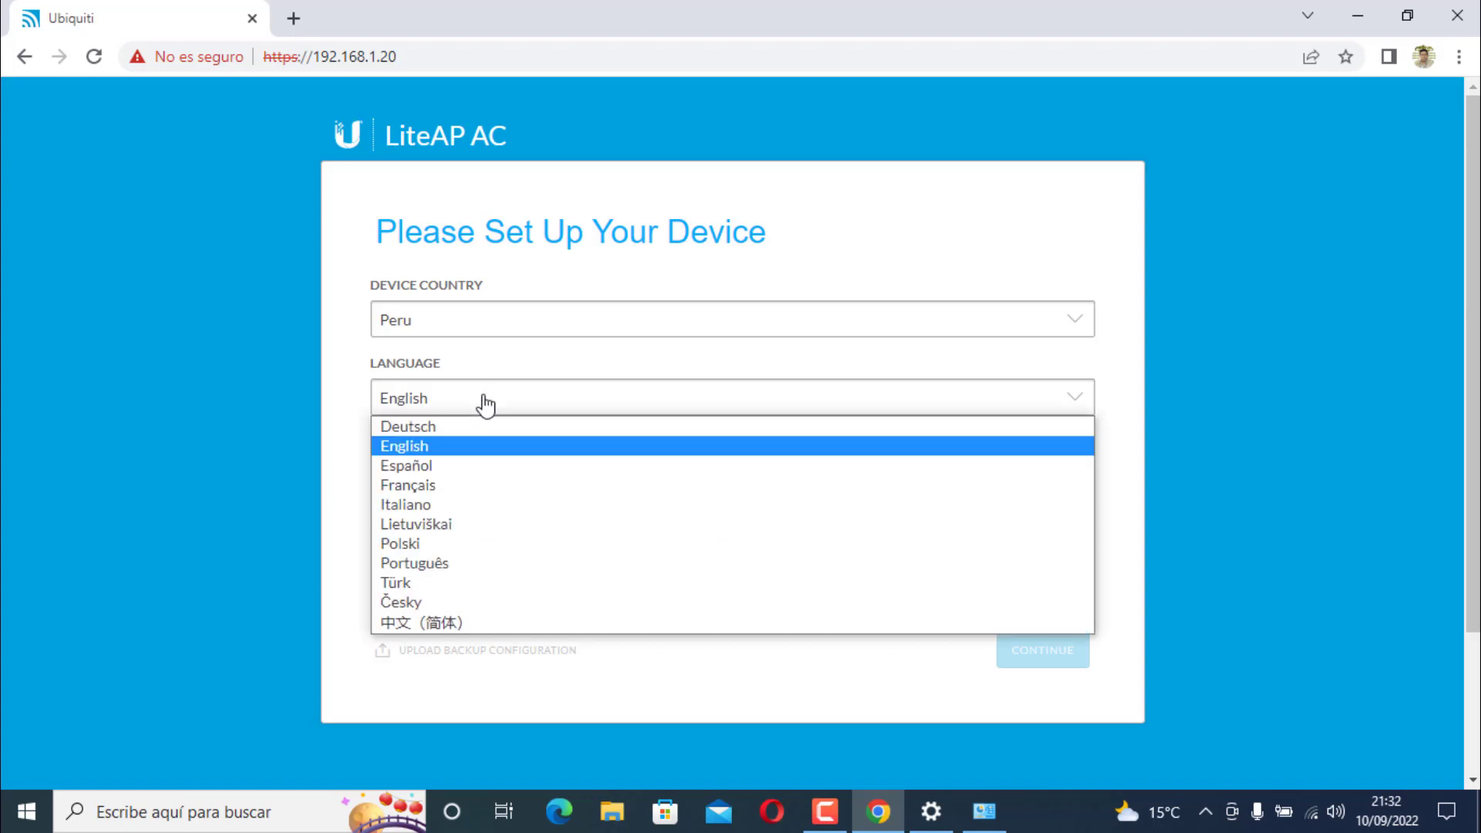
pyautogui.click(486, 403)
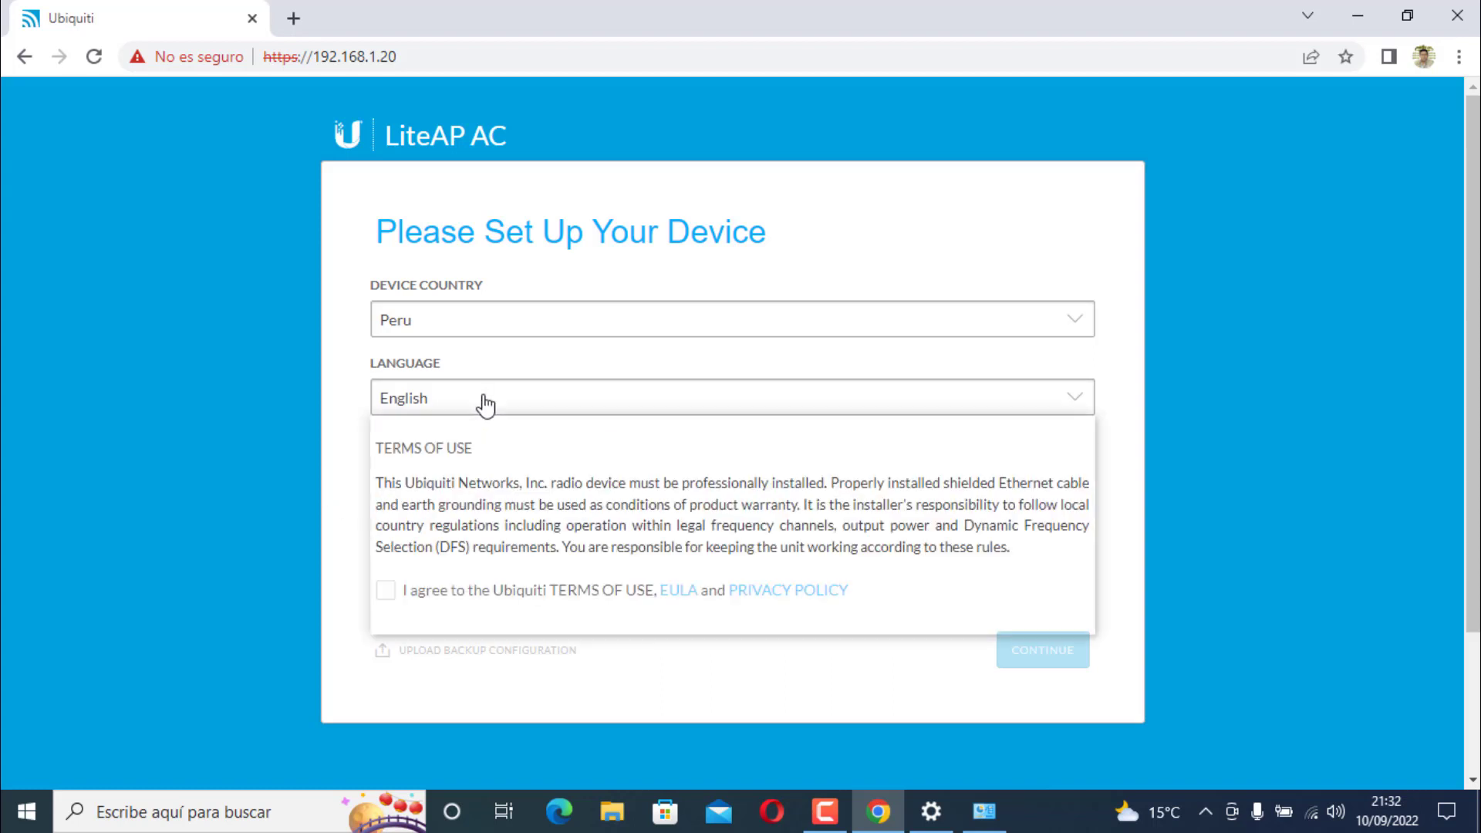
pyautogui.click(387, 594)
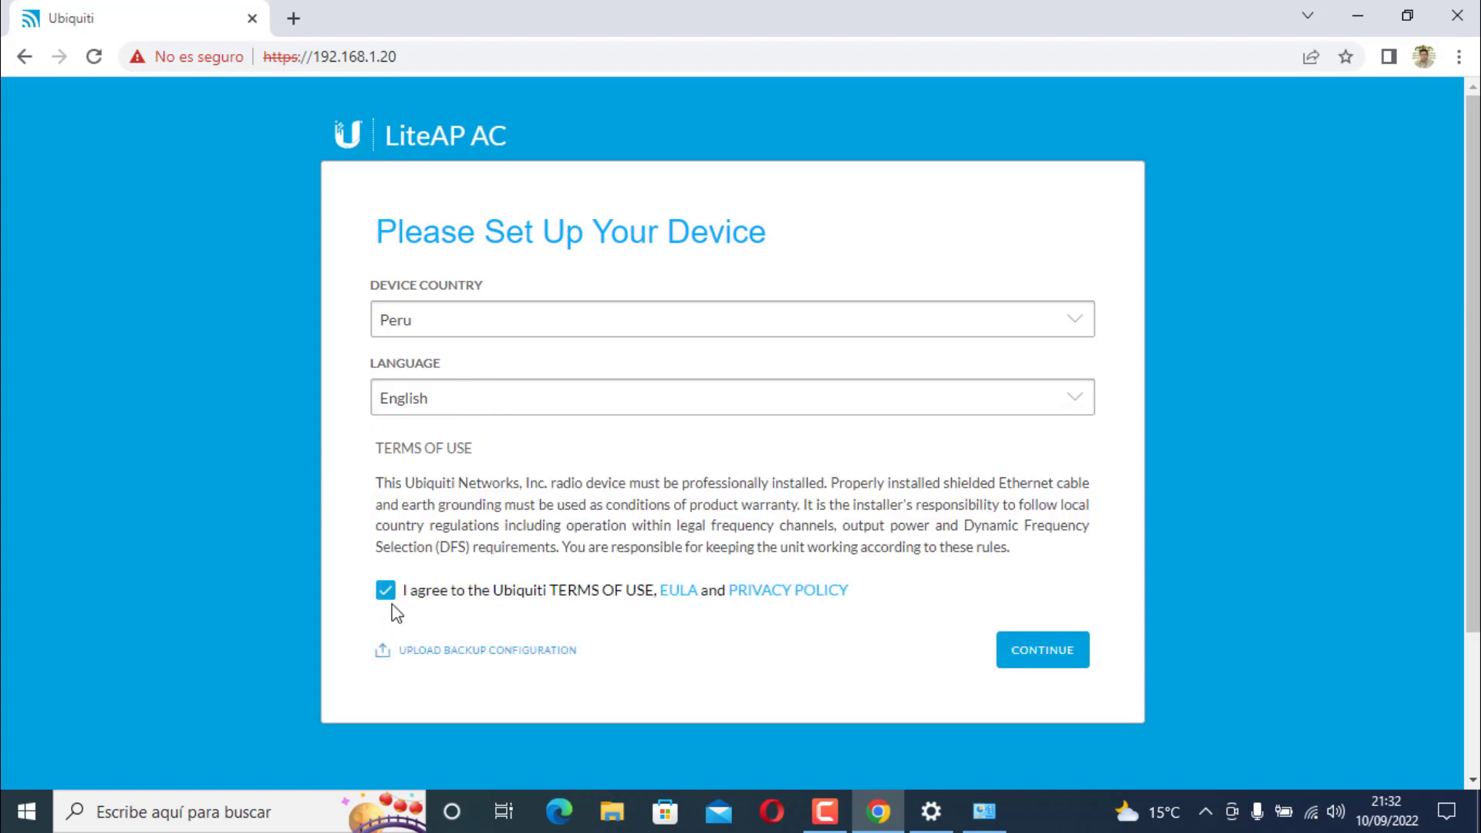
pyautogui.click(1050, 656)
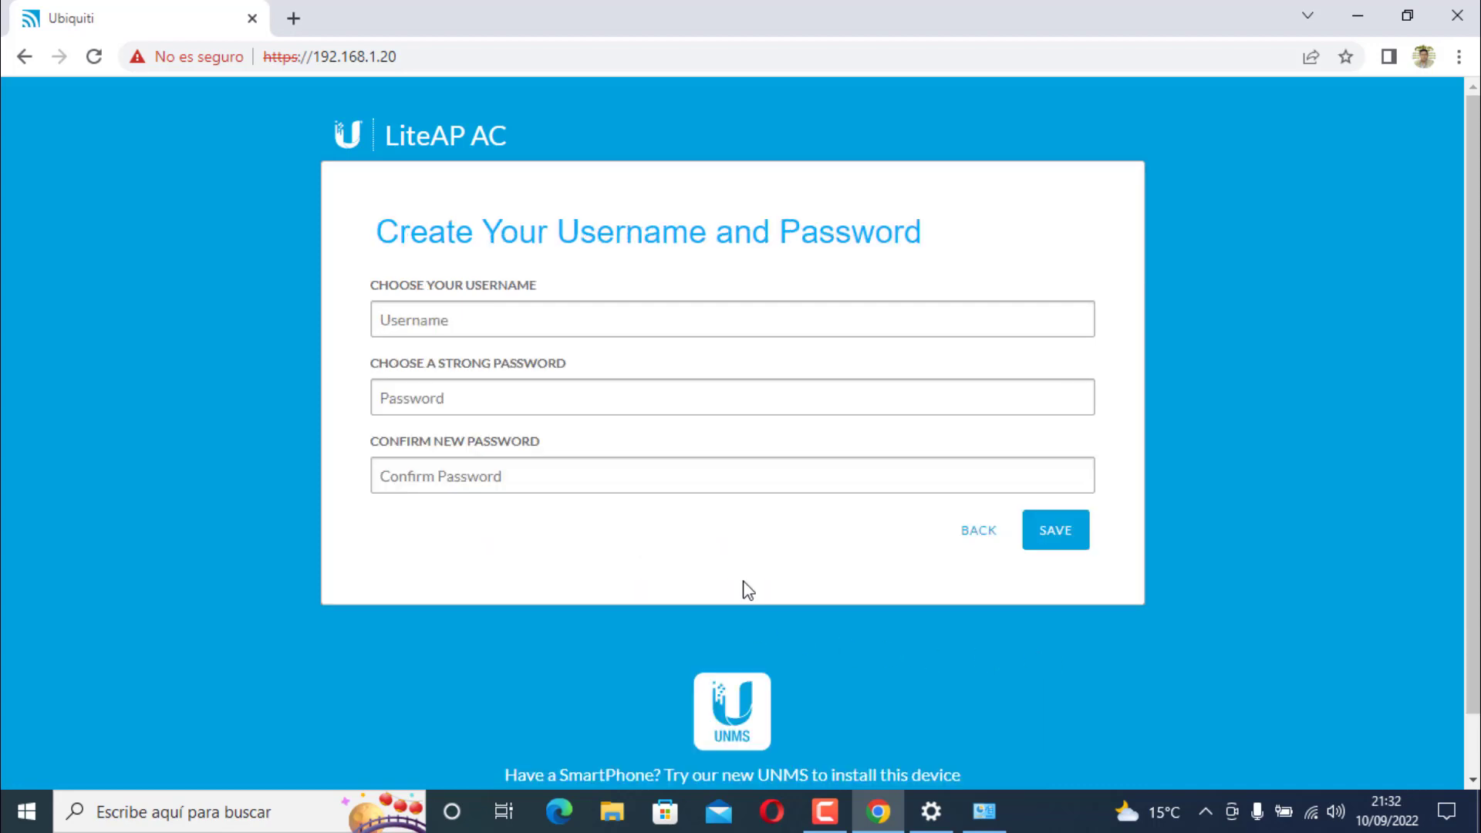
# Enter the admin username, password and password confirmation, and save the account.
pyautogui.click(431, 313)
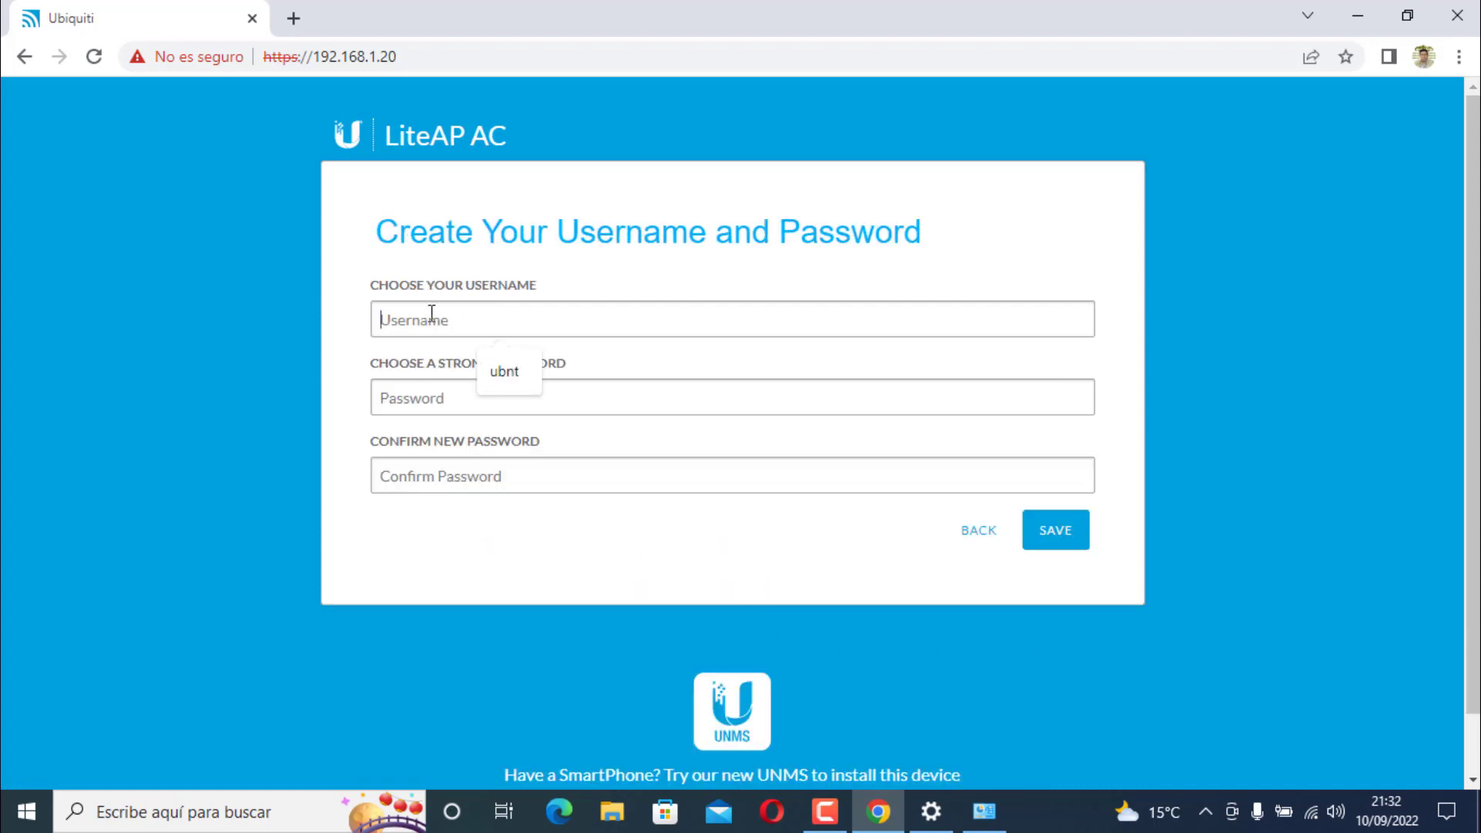
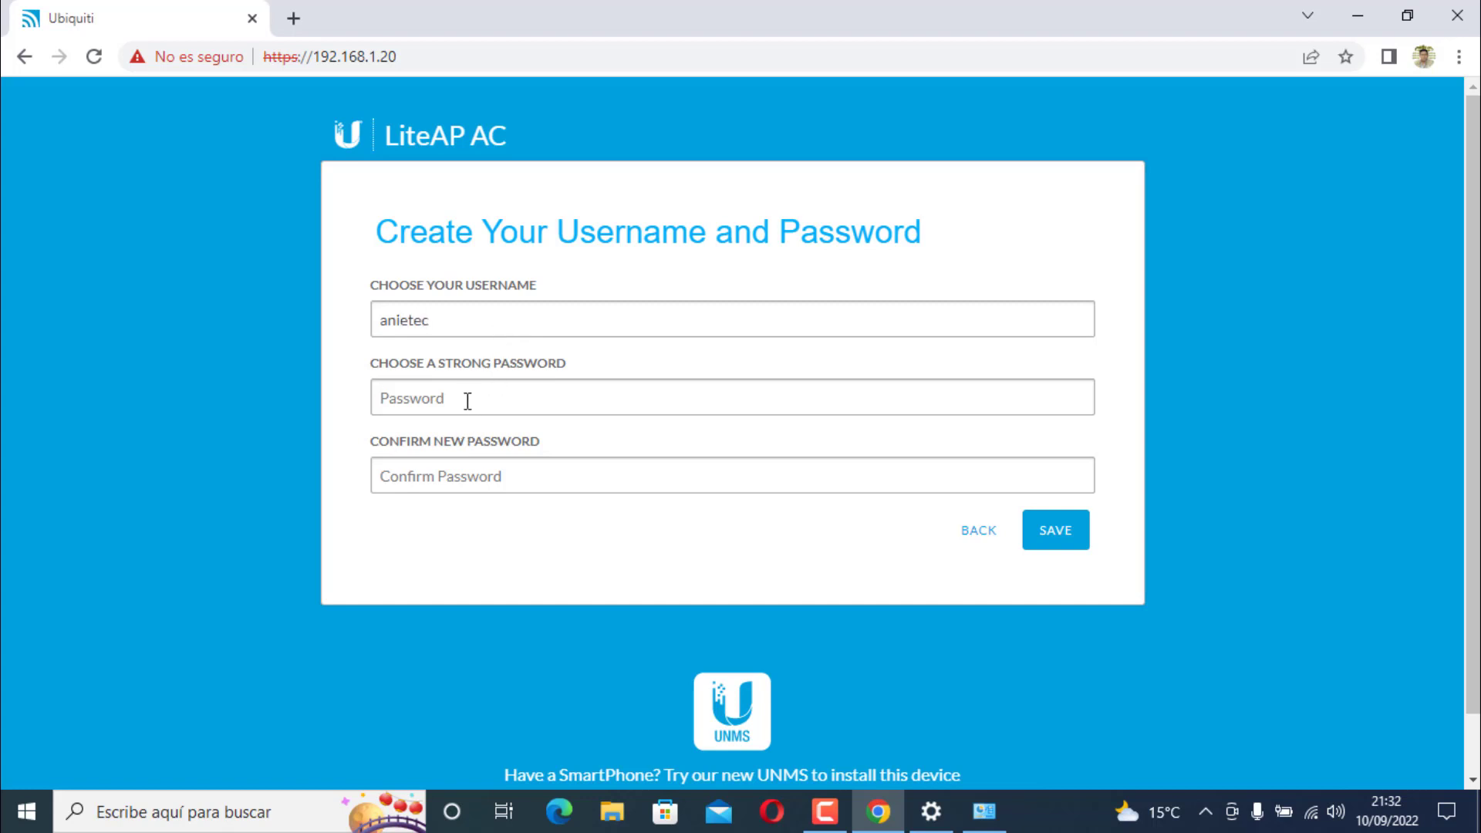
pyautogui.click(467, 401)
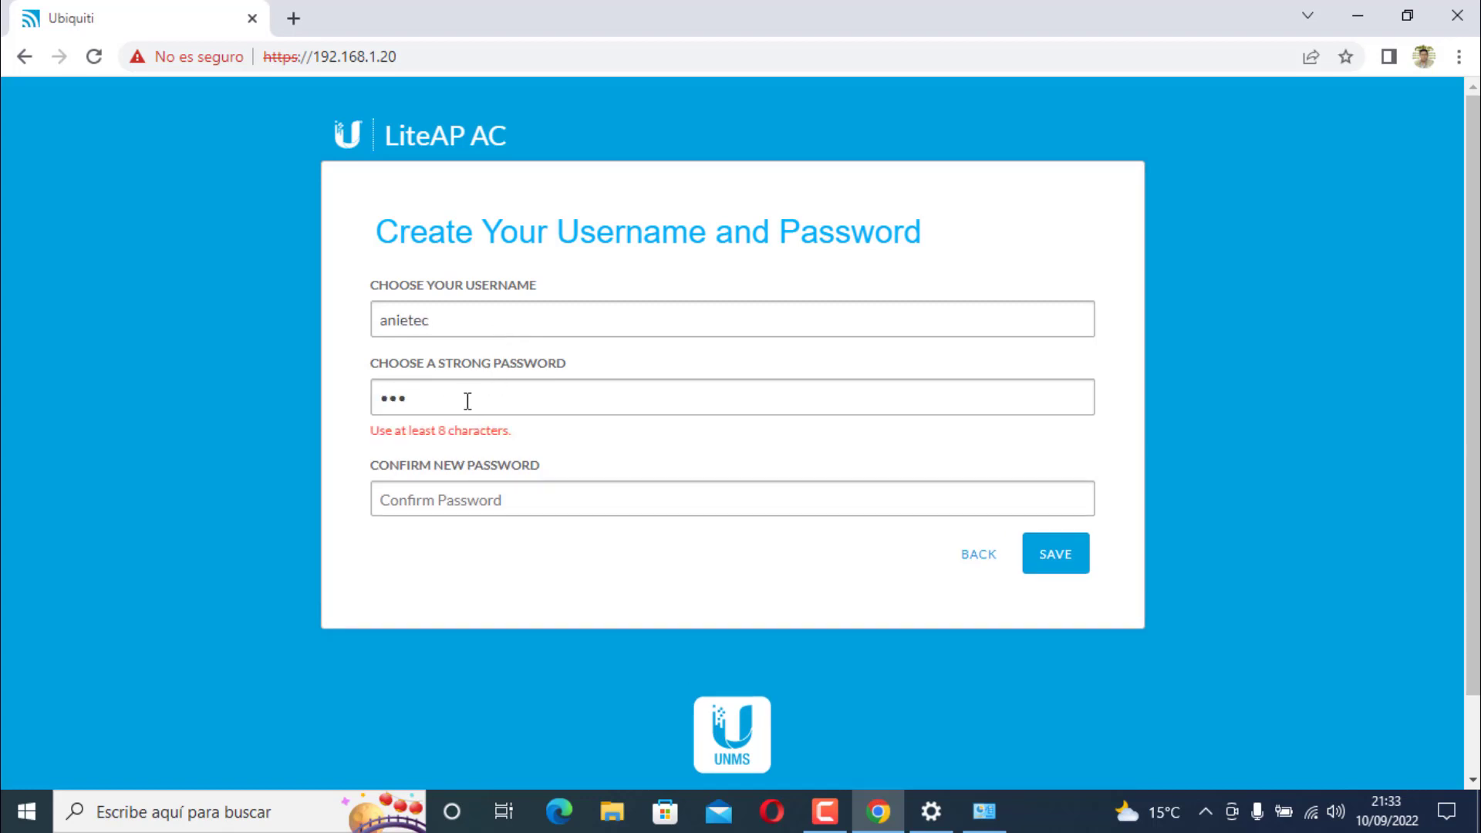
pyautogui.press('BackSpace')
pyautogui.press('BackSpace')
pyautogui.press('BackSpace')
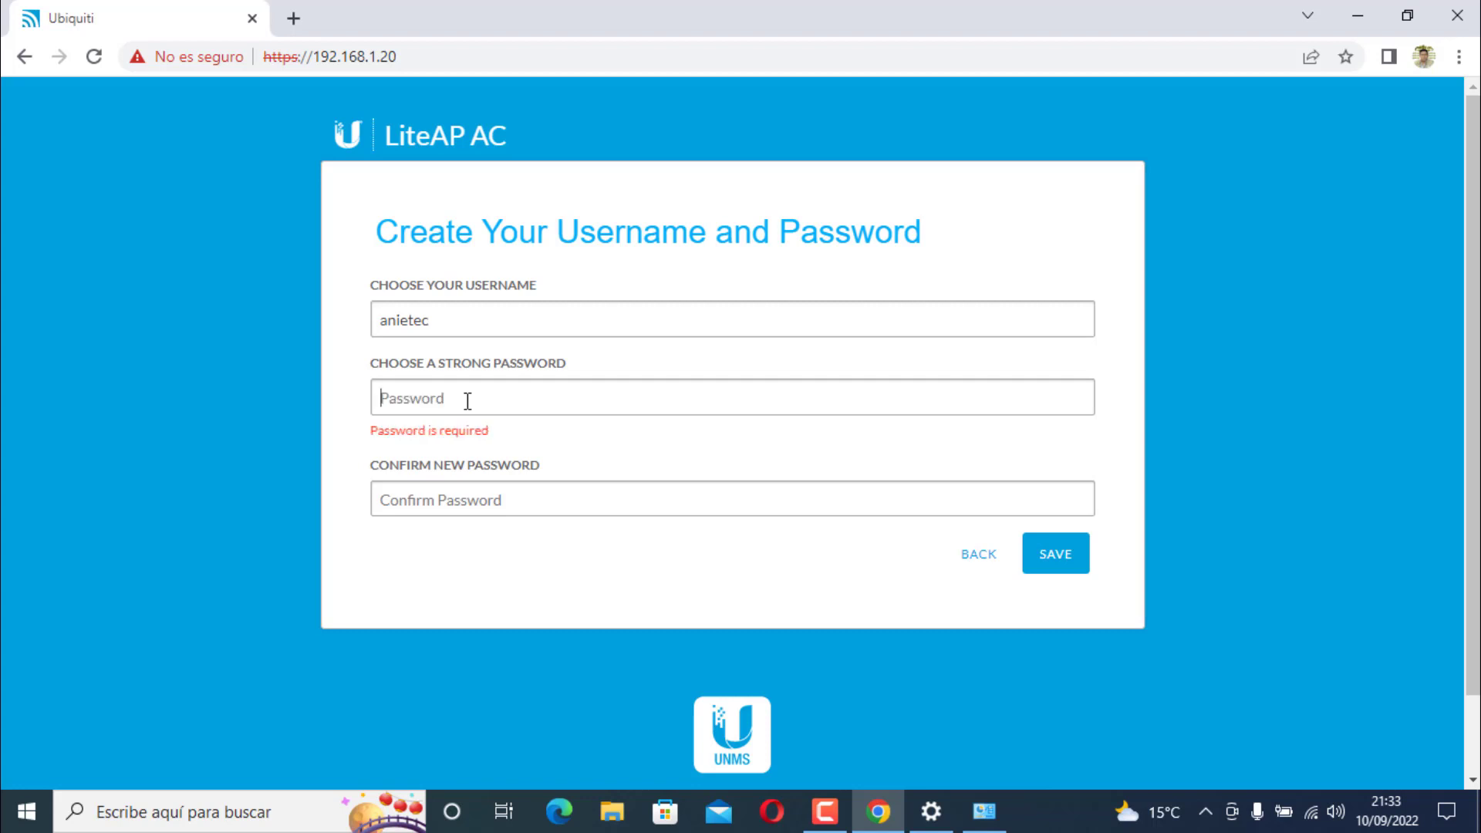
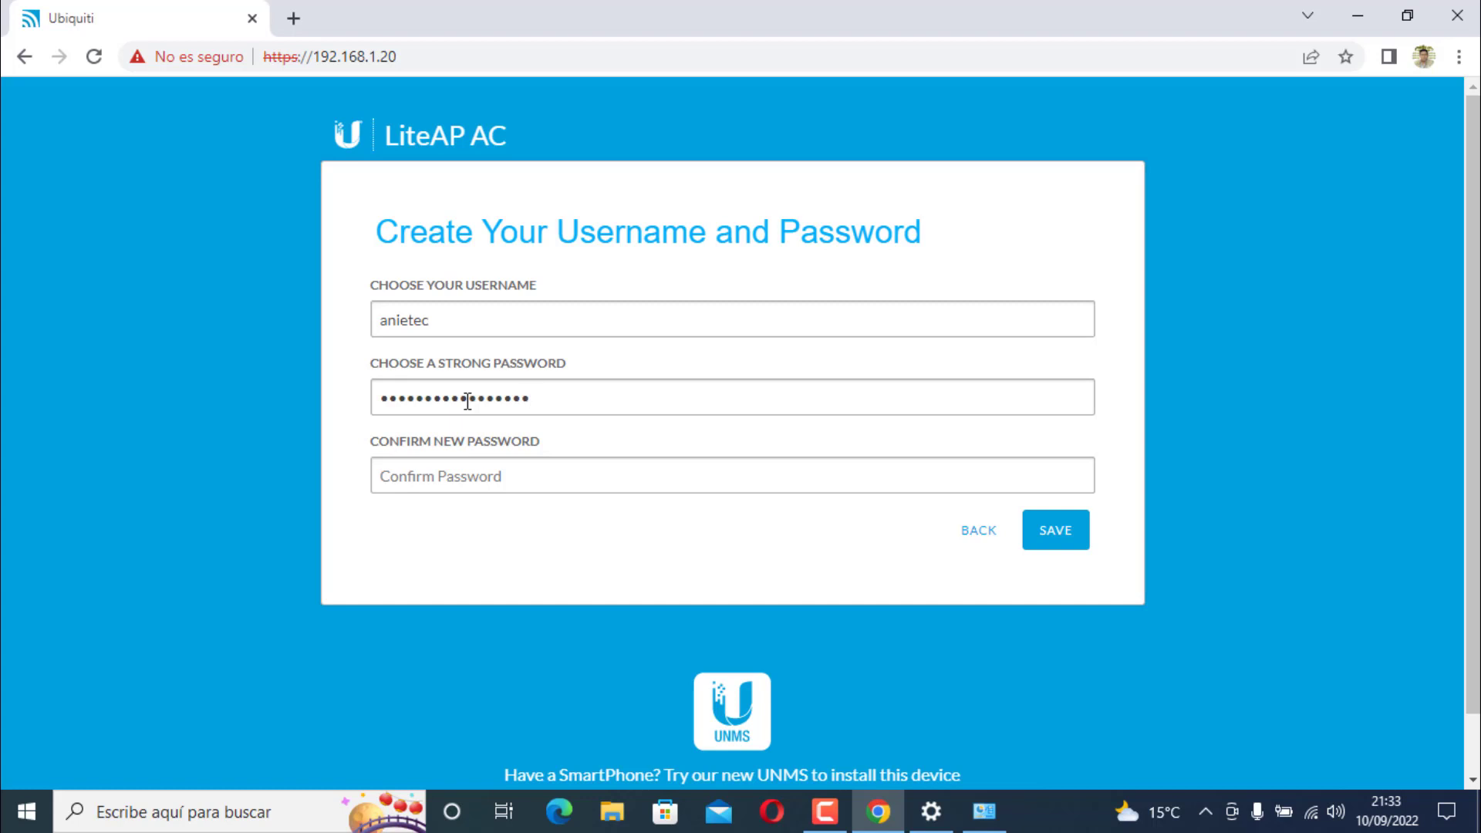
pyautogui.click(507, 484)
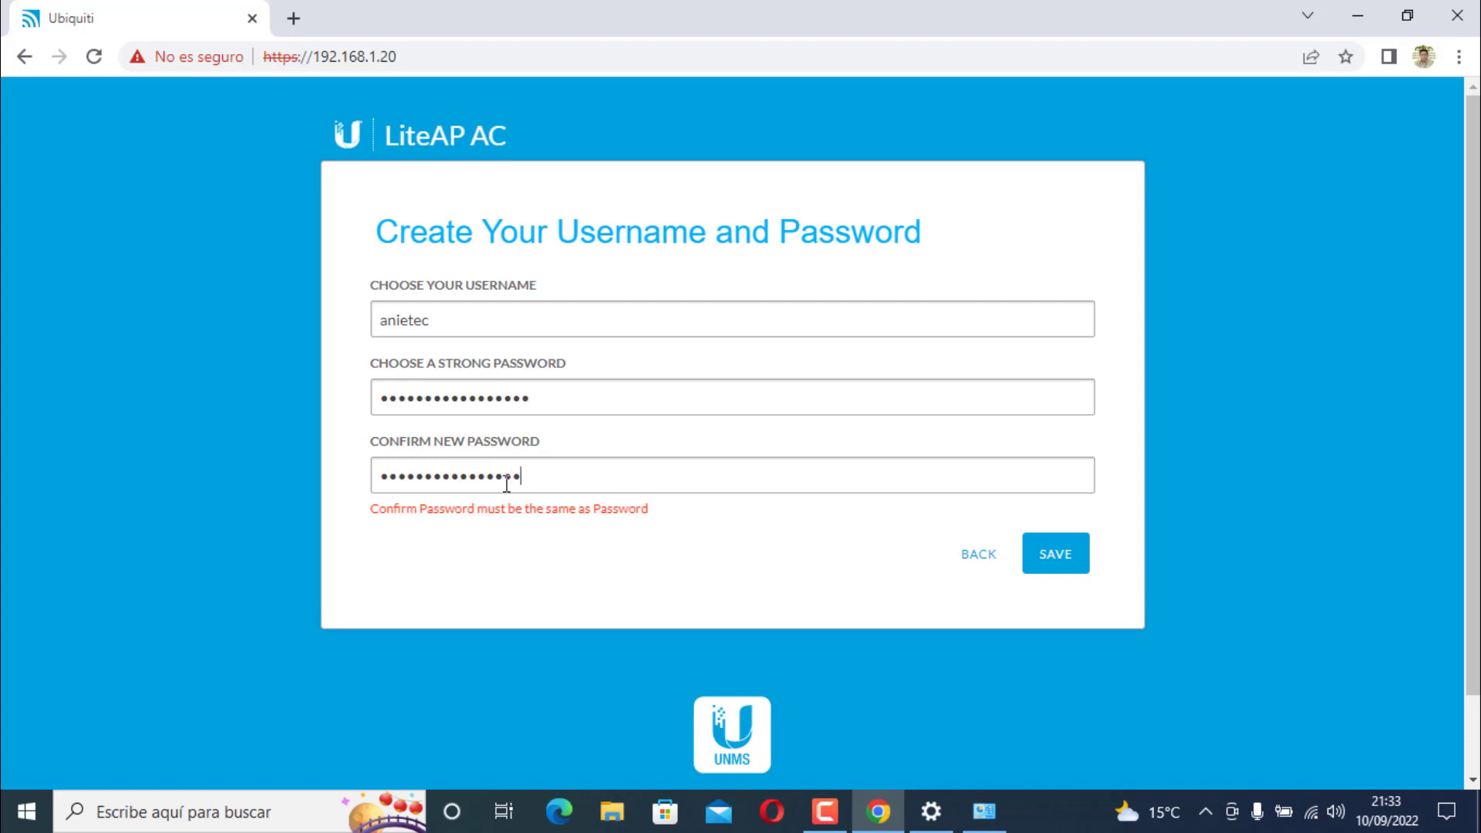
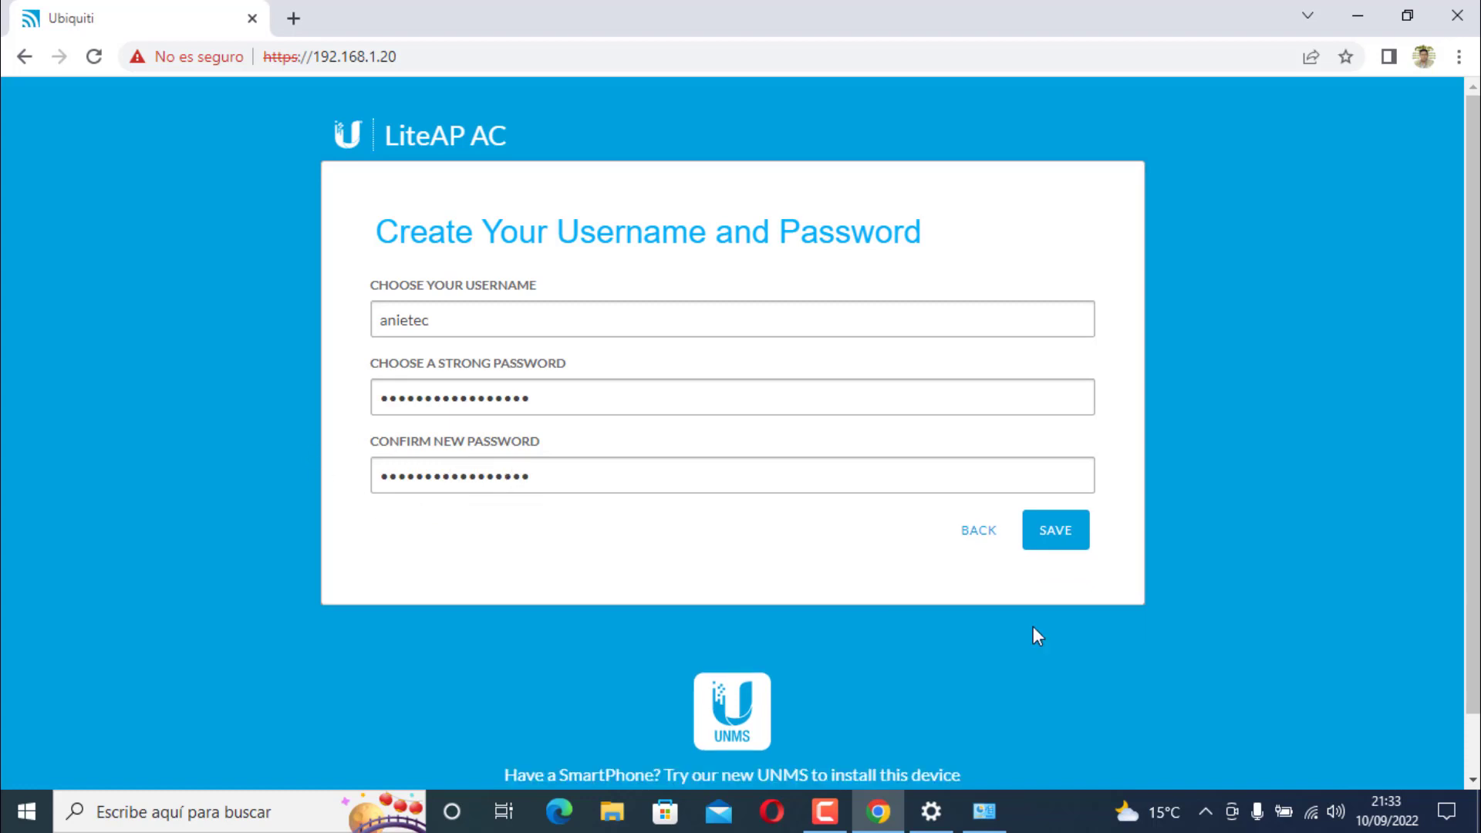
pyautogui.click(1051, 529)
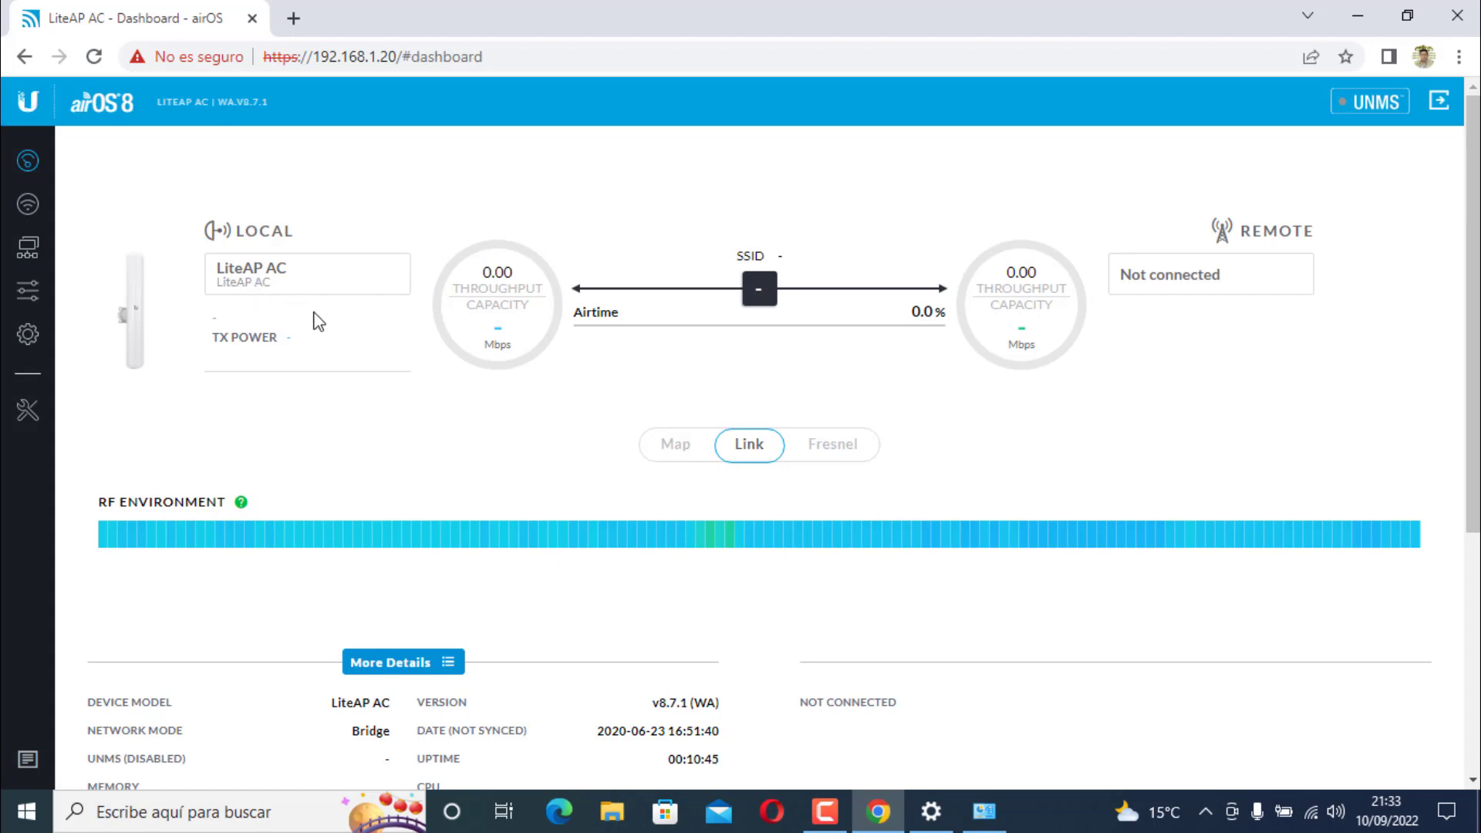
# Review the LiteAP AC dashboard details, then go to the Wireless settings page.
pyautogui.scroll(-2, 299, 322)
pyautogui.scroll(2, 299, 322)
pyautogui.scroll(-5, 278, 362)
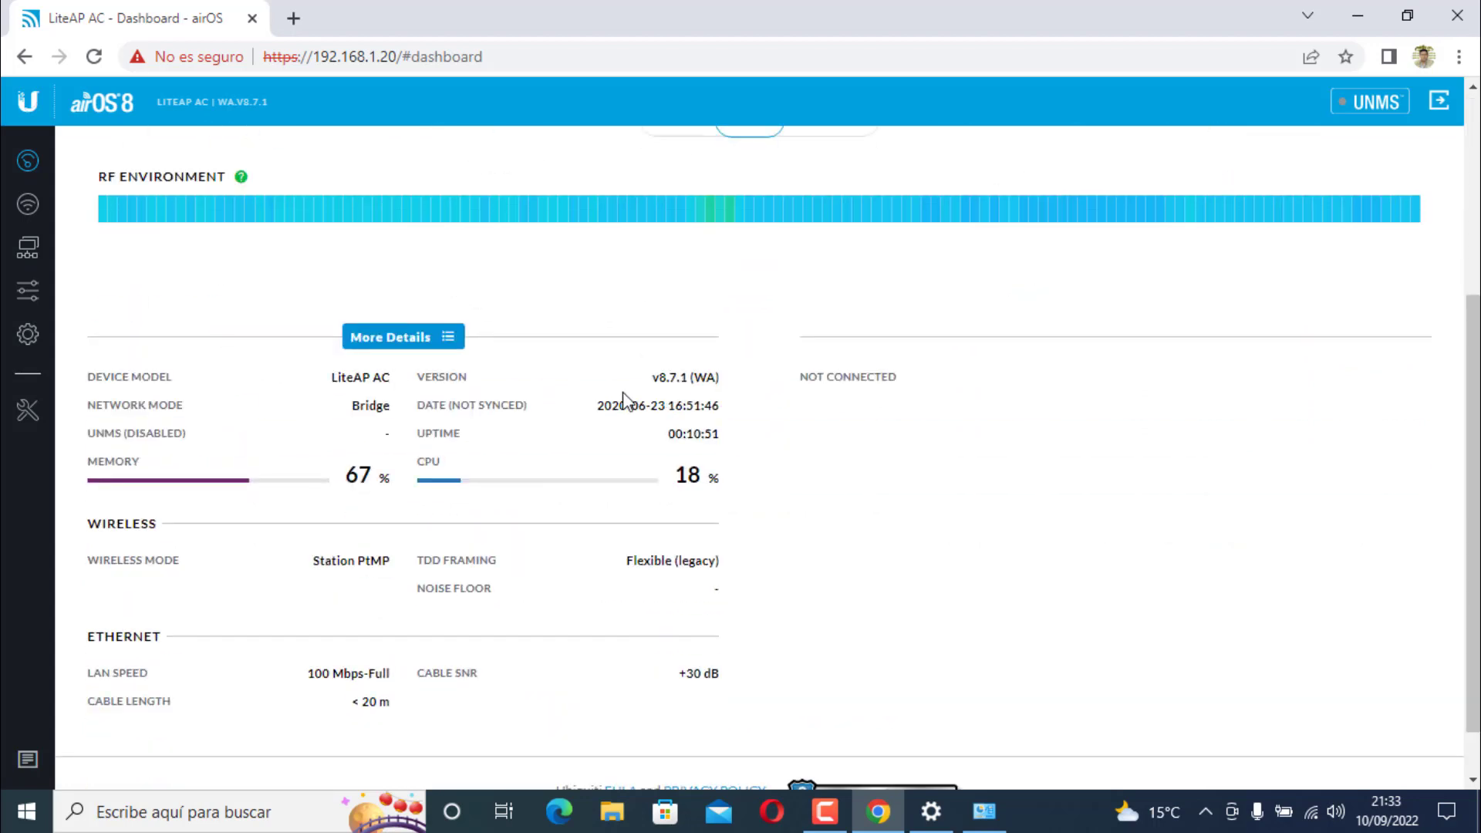
pyautogui.scroll(3, 752, 392)
pyautogui.scroll(2, 749, 389)
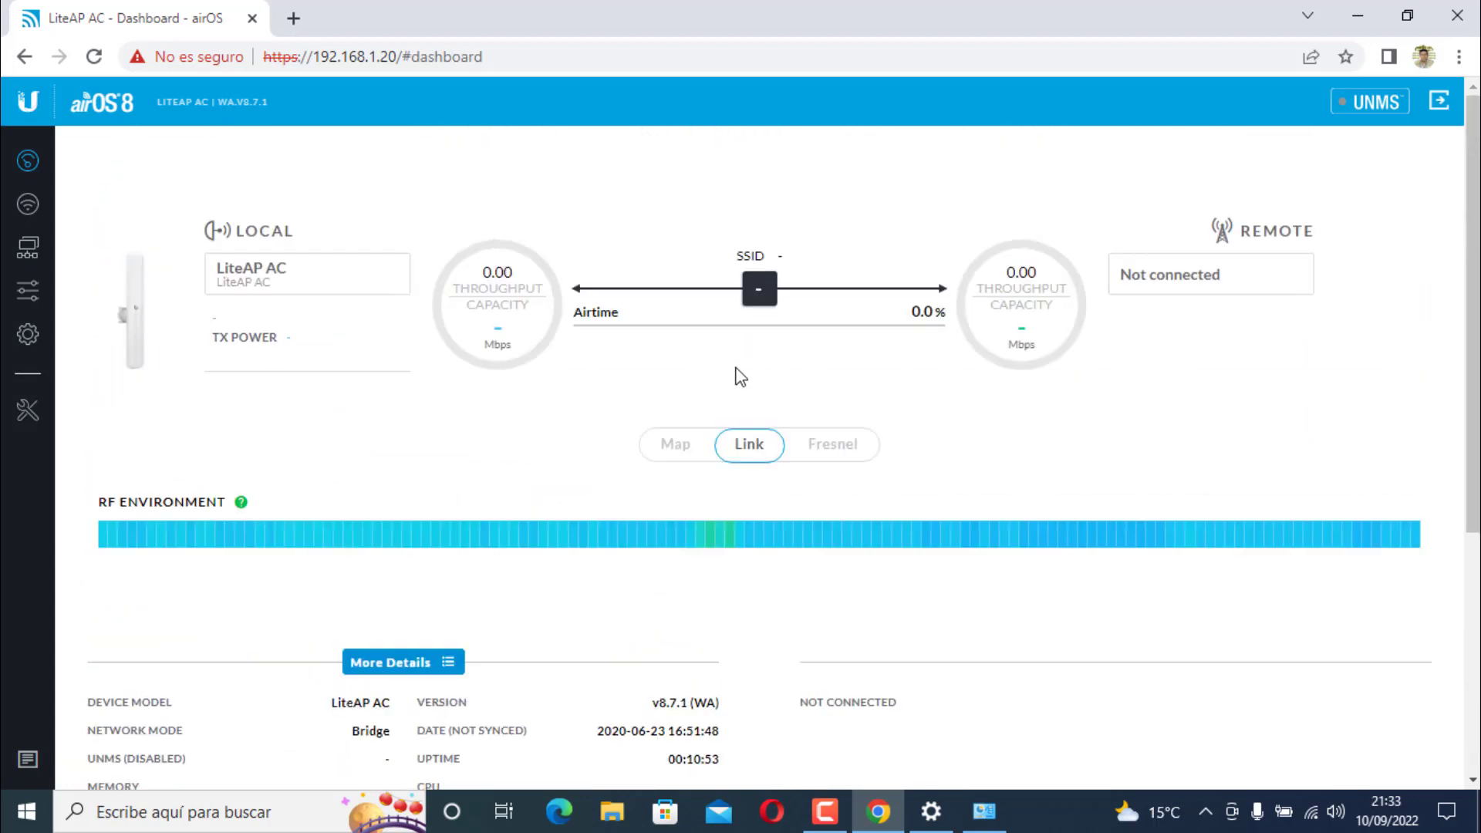
pyautogui.click(29, 208)
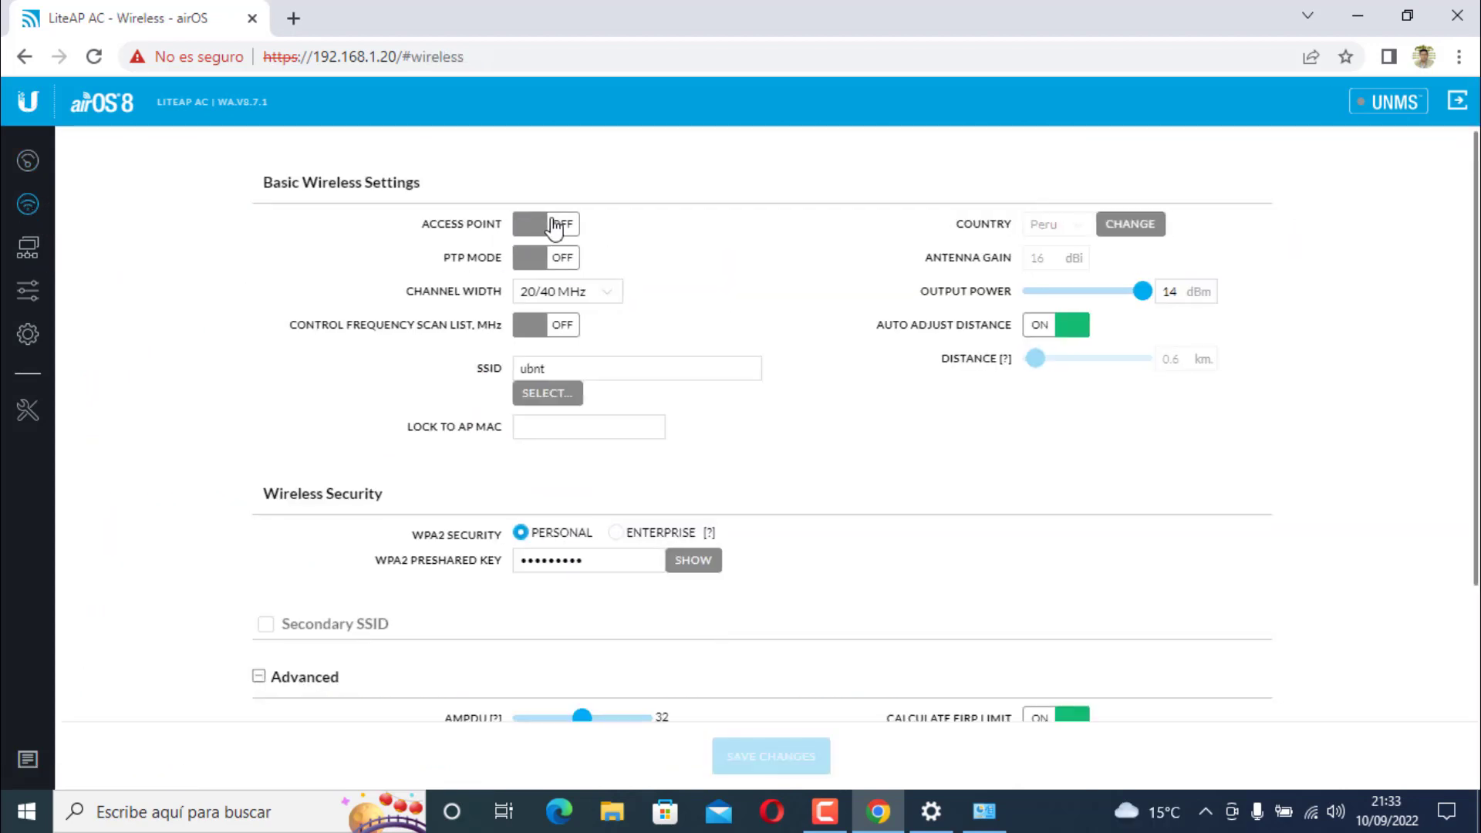
# Switch Access Point mode on and keep the channel width at 40 MHz.
pyautogui.click(564, 225)
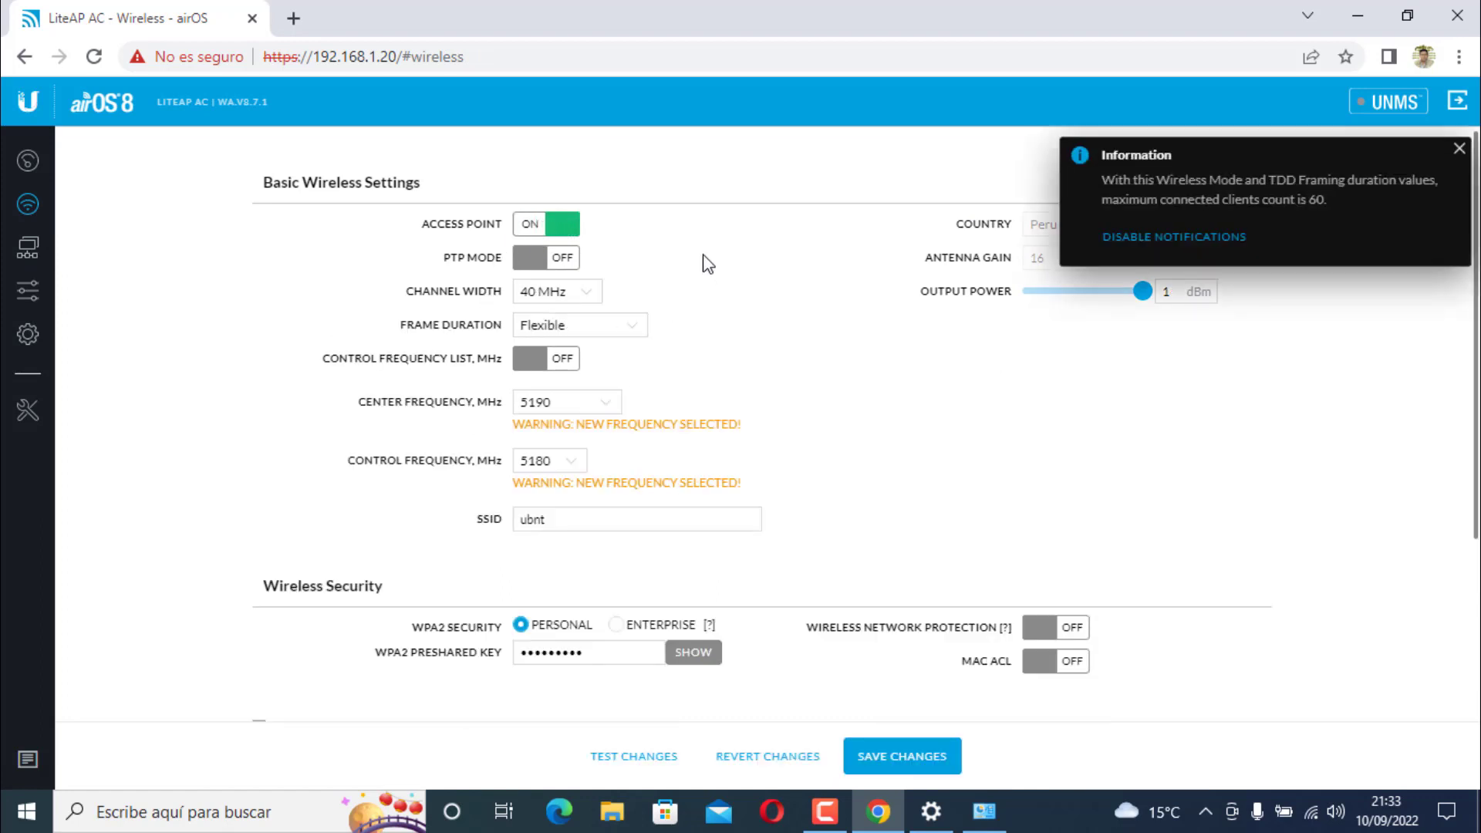
pyautogui.click(1460, 149)
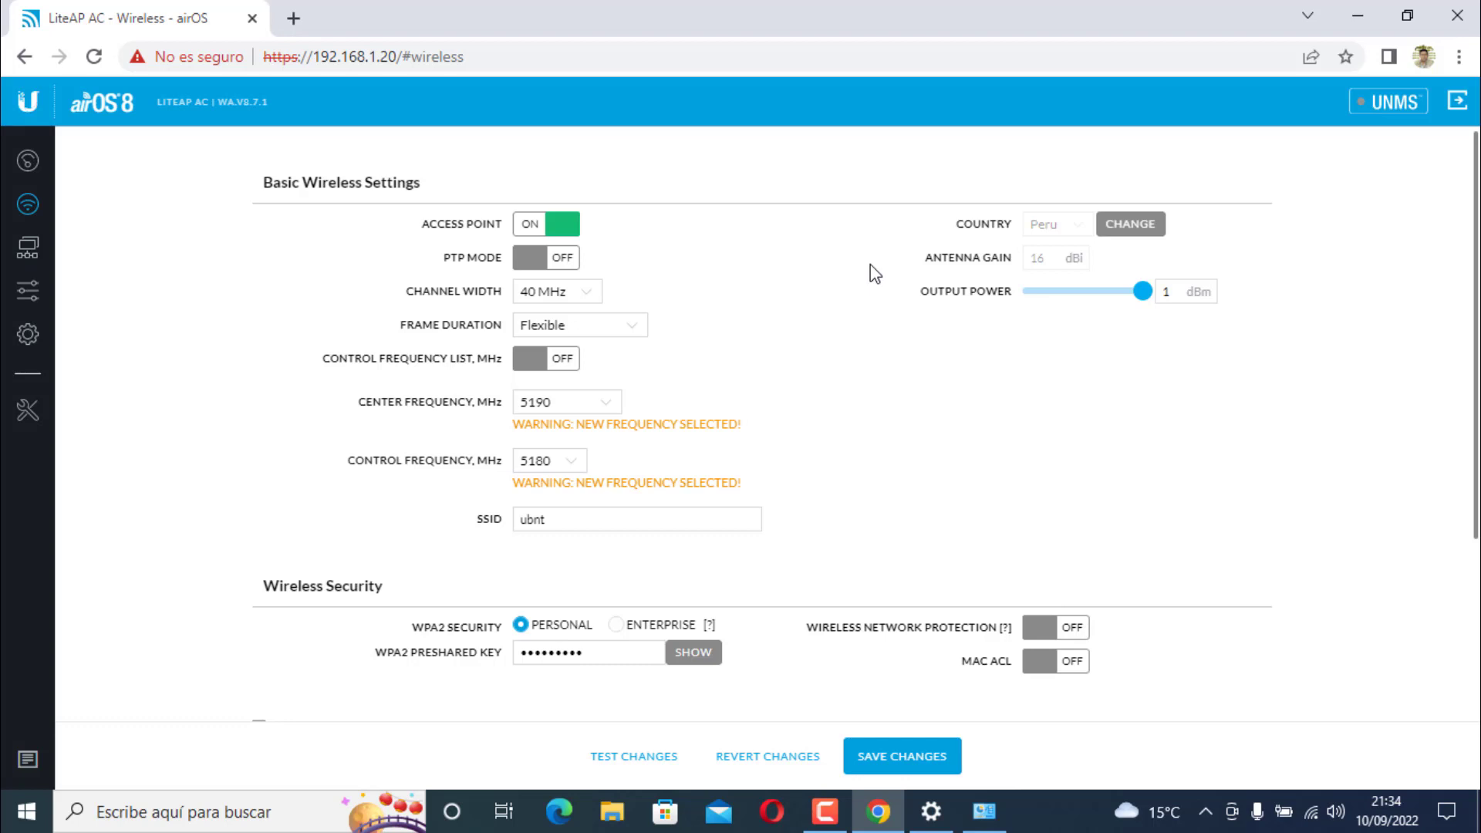
pyautogui.click(584, 299)
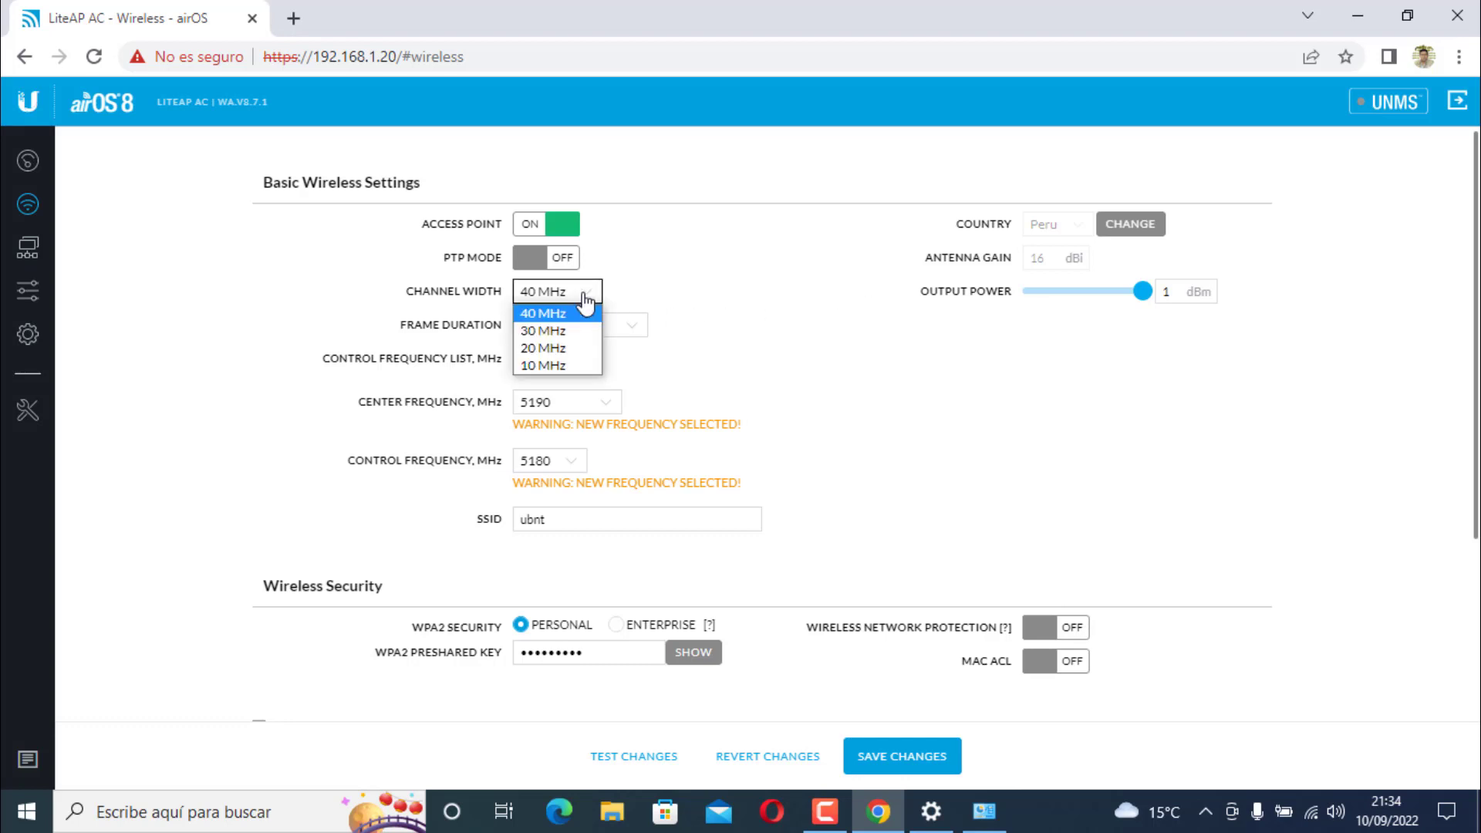
pyautogui.click(585, 300)
pyautogui.click(585, 298)
pyautogui.click(586, 294)
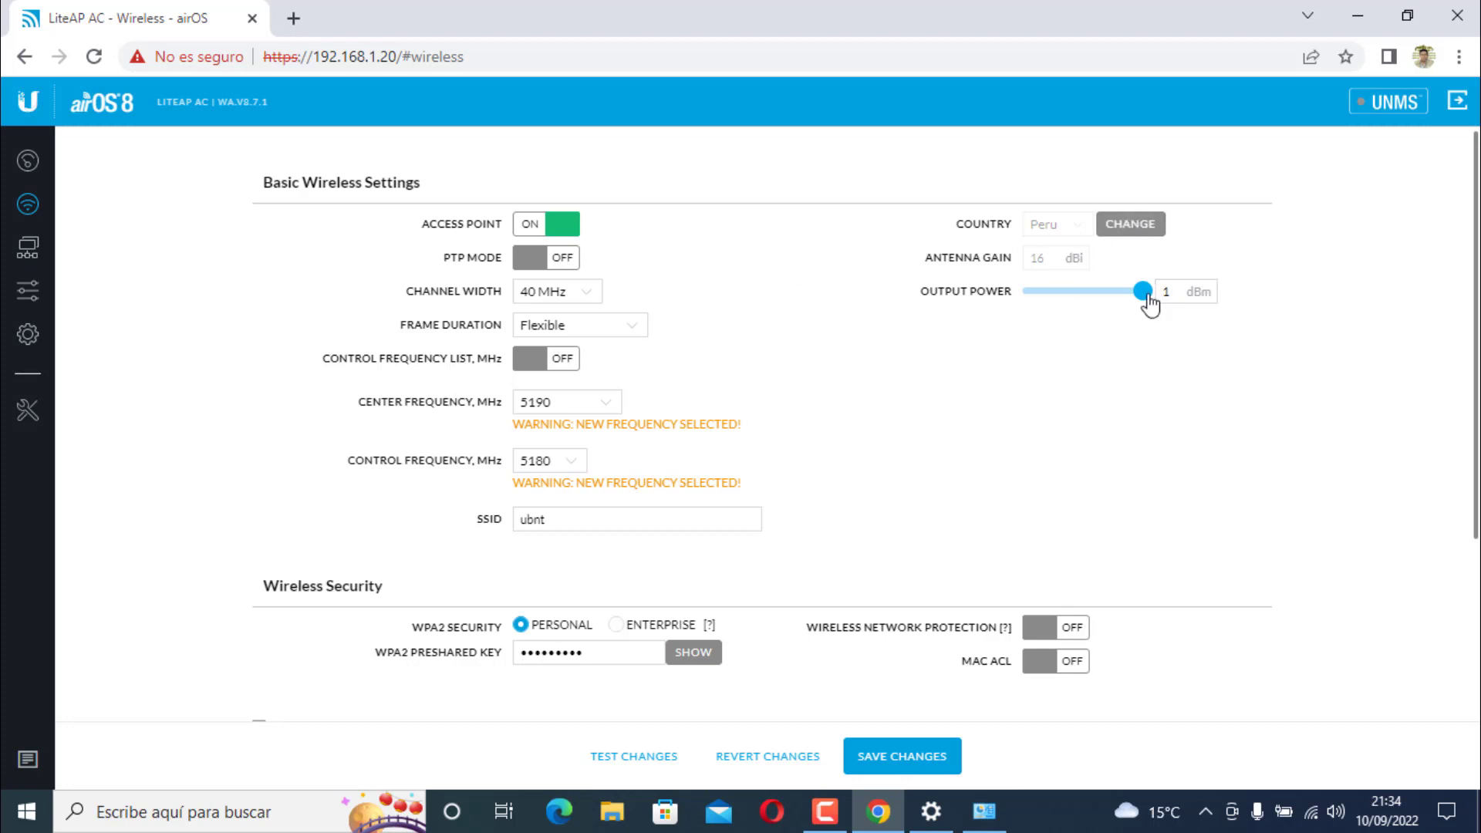
# Check the output power value and keep Flexible as the frame duration.
pyautogui.click(1185, 292)
pyautogui.click(1173, 294)
pyautogui.click(602, 324)
pyautogui.click(610, 360)
# Pick 5215 MHz as center frequency, making the control frequency 5205 MHz.
pyautogui.click(606, 402)
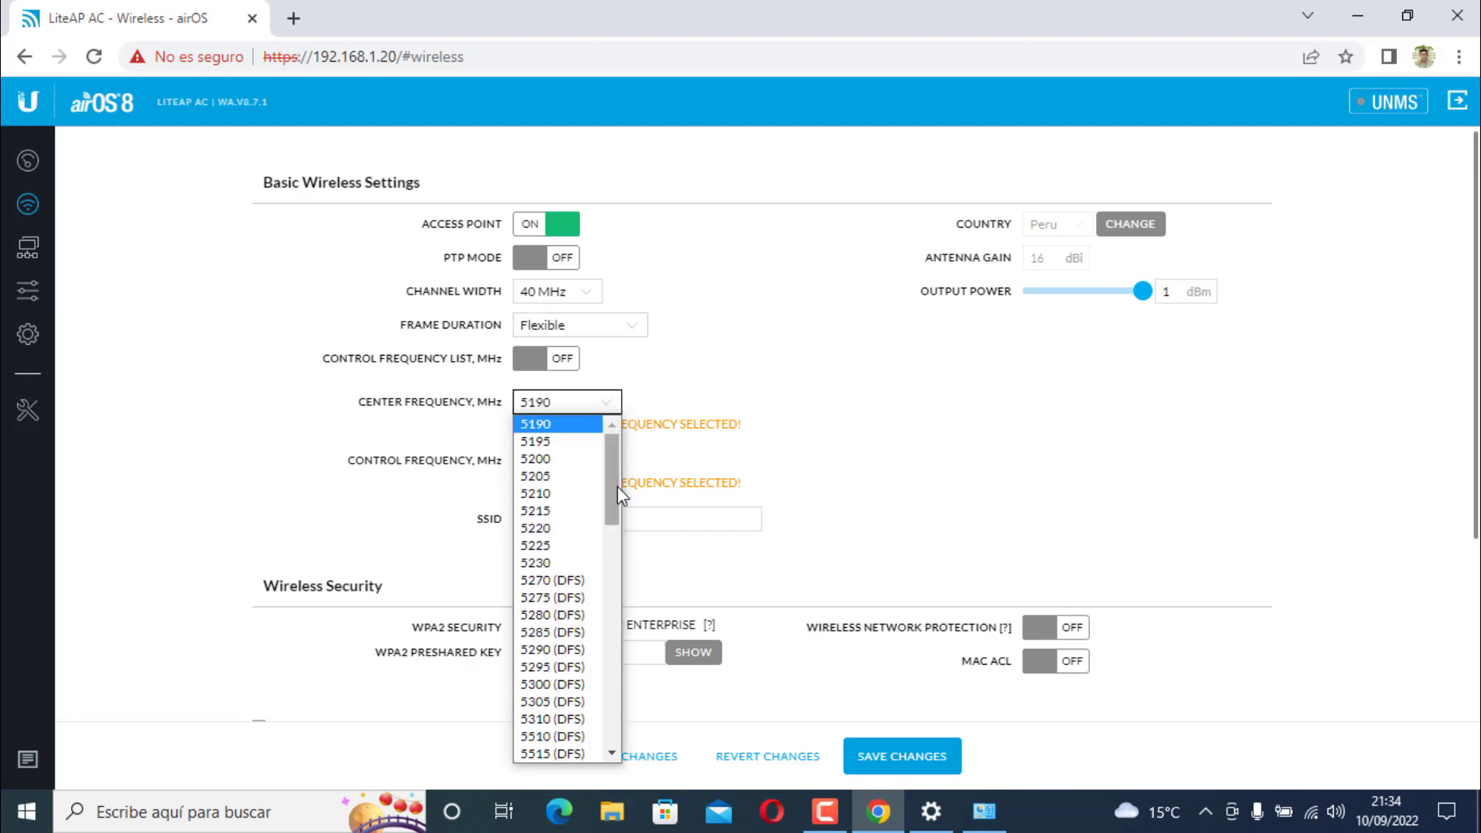
pyautogui.moveTo(614, 482)
pyautogui.mouseDown()
pyautogui.moveTo(593, 702)
pyautogui.moveTo(608, 657)
pyautogui.moveTo(610, 480)
pyautogui.mouseUp()
pyautogui.scroll(-1, 580, 528)
pyautogui.click(609, 293)
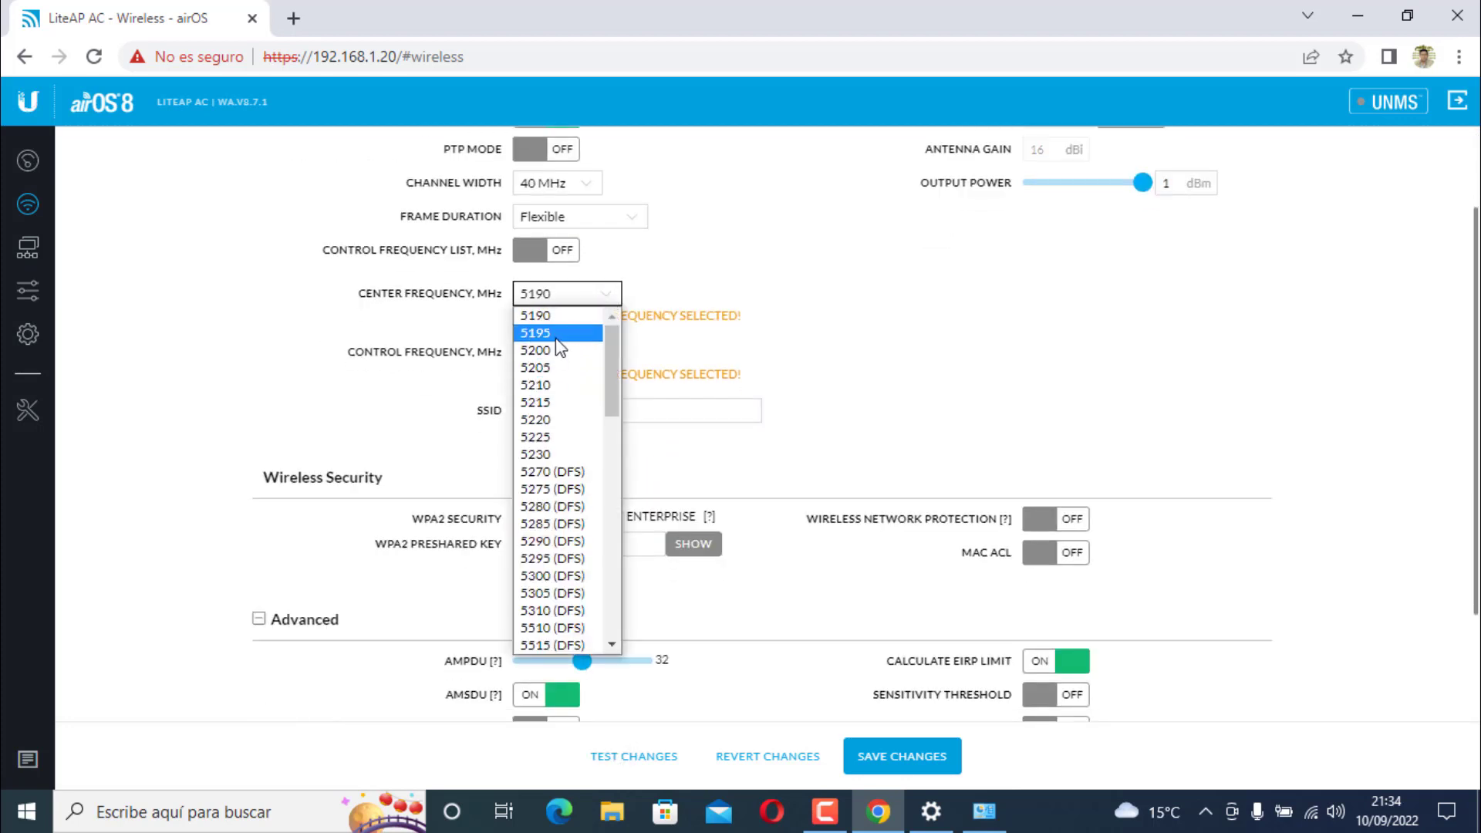
pyautogui.click(554, 403)
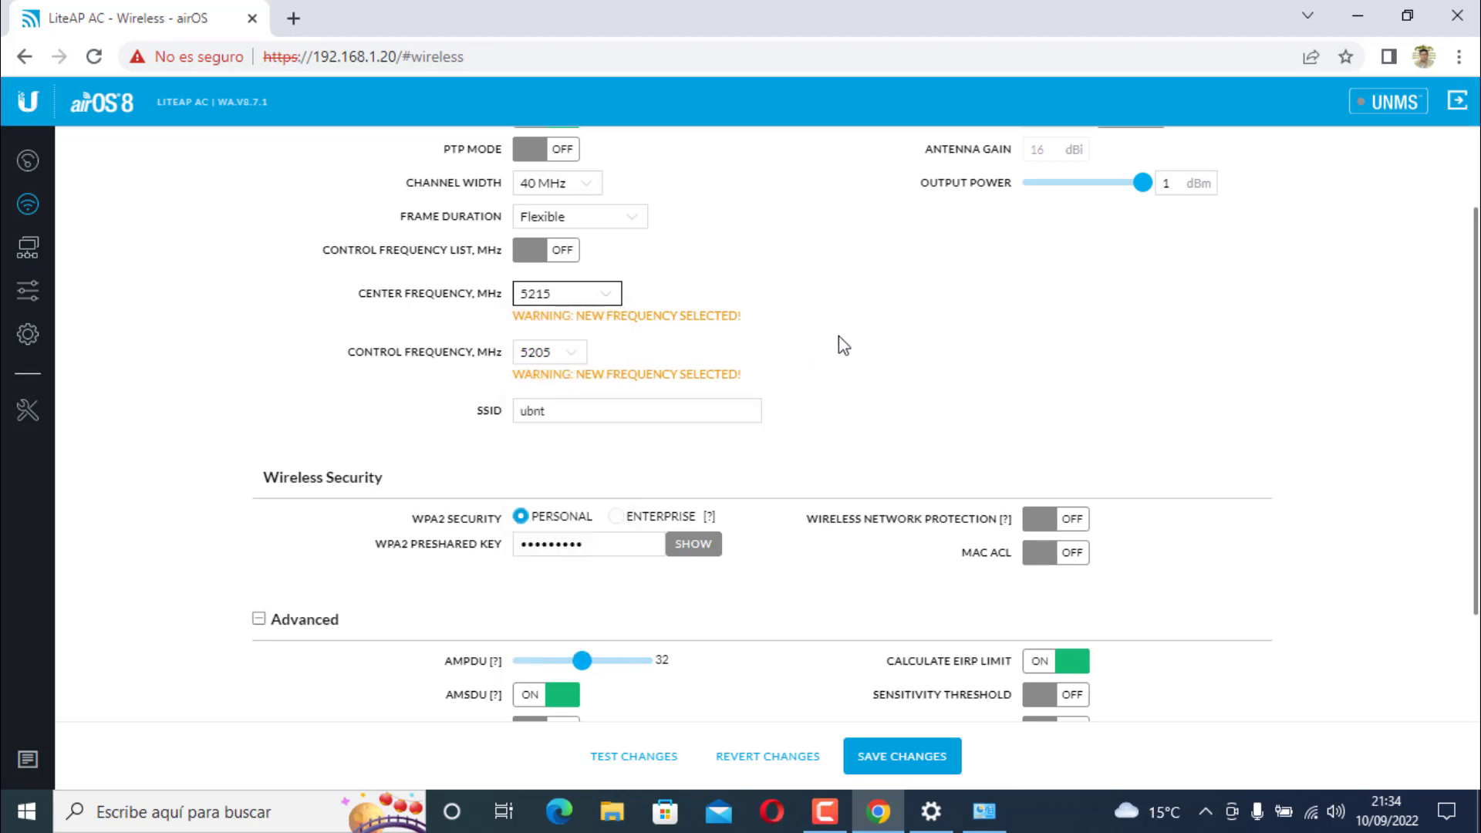
pyautogui.moveTo(738, 401); pyautogui.dragTo(461, 409)
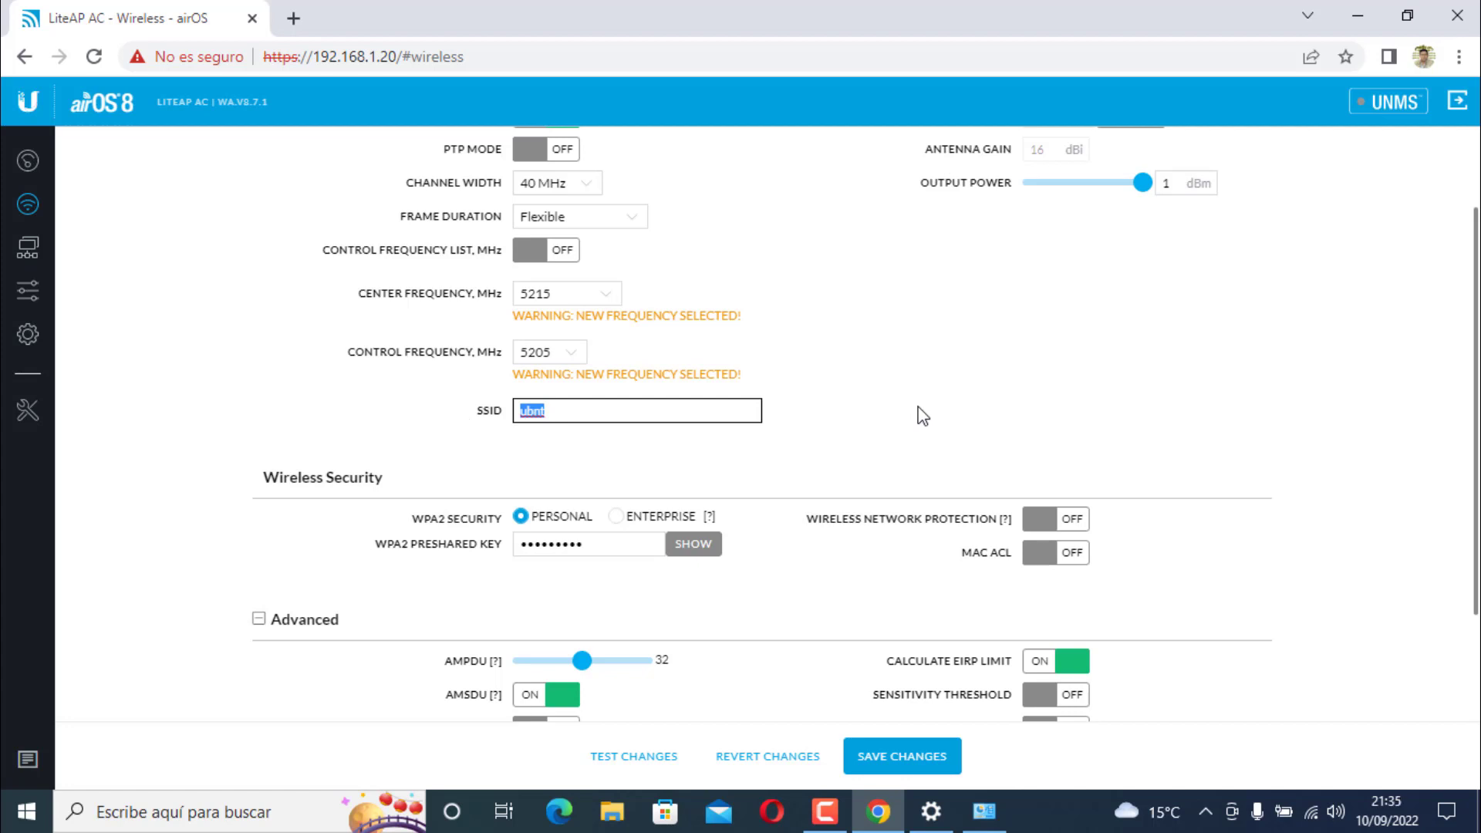
# Replace the SSID ubnt with Anietec.
pyautogui.write('Anietec')
pyautogui.click(922, 410)
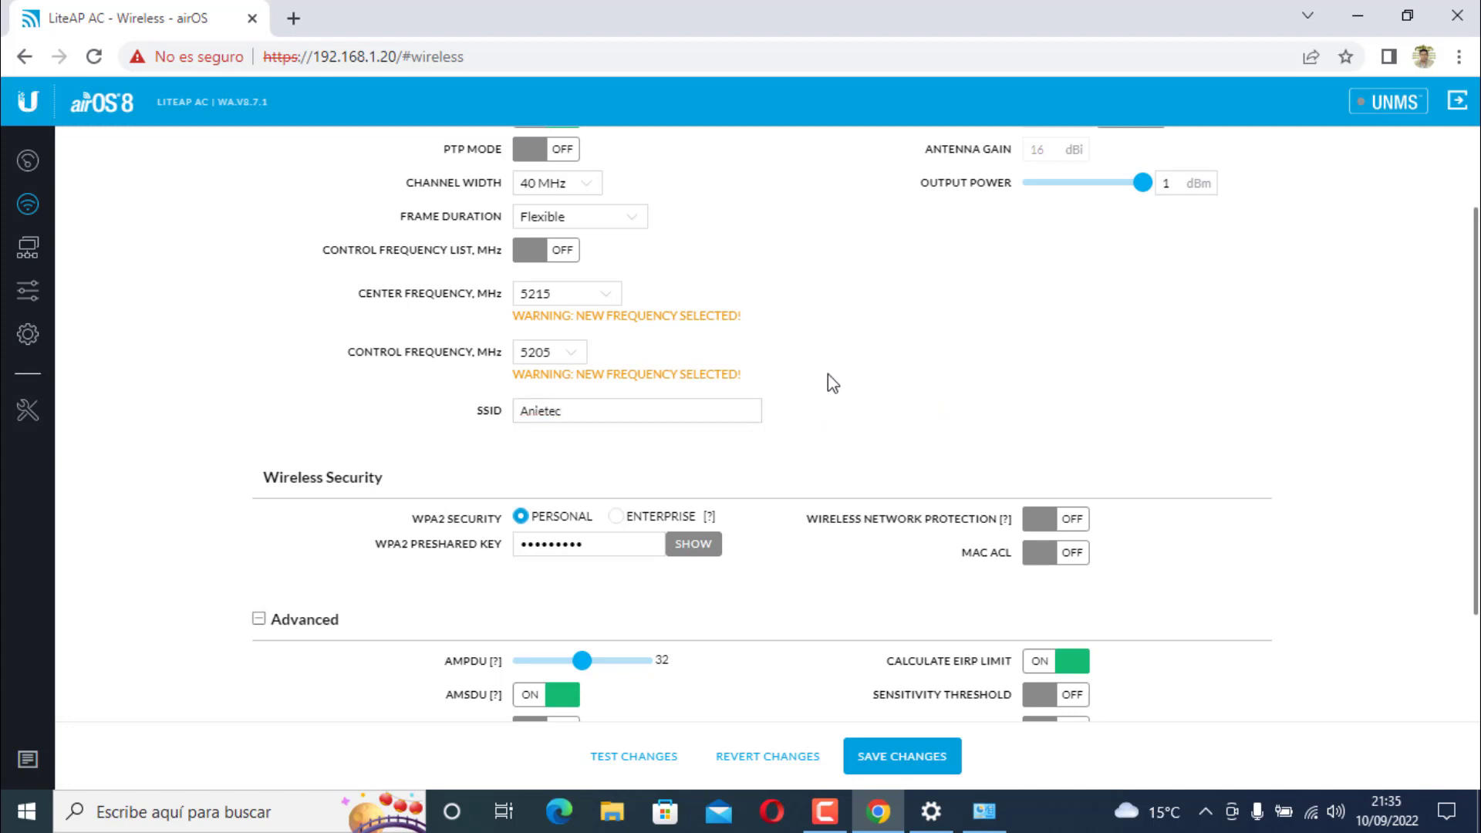
pyautogui.click(582, 416)
pyautogui.moveTo(581, 416); pyautogui.dragTo(503, 420)
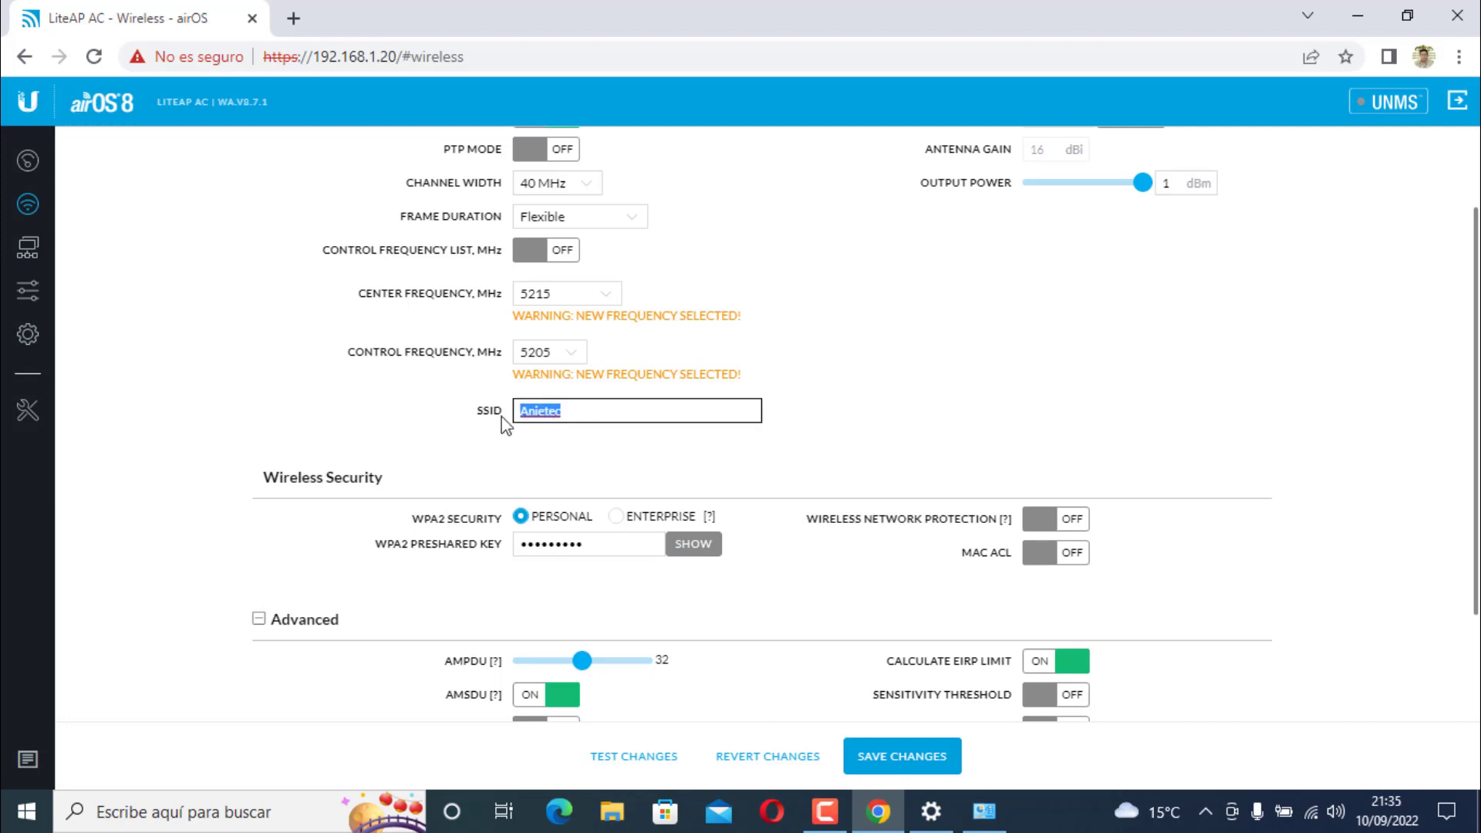
pyautogui.click(748, 413)
pyautogui.click(858, 426)
pyautogui.scroll(-1, 853, 417)
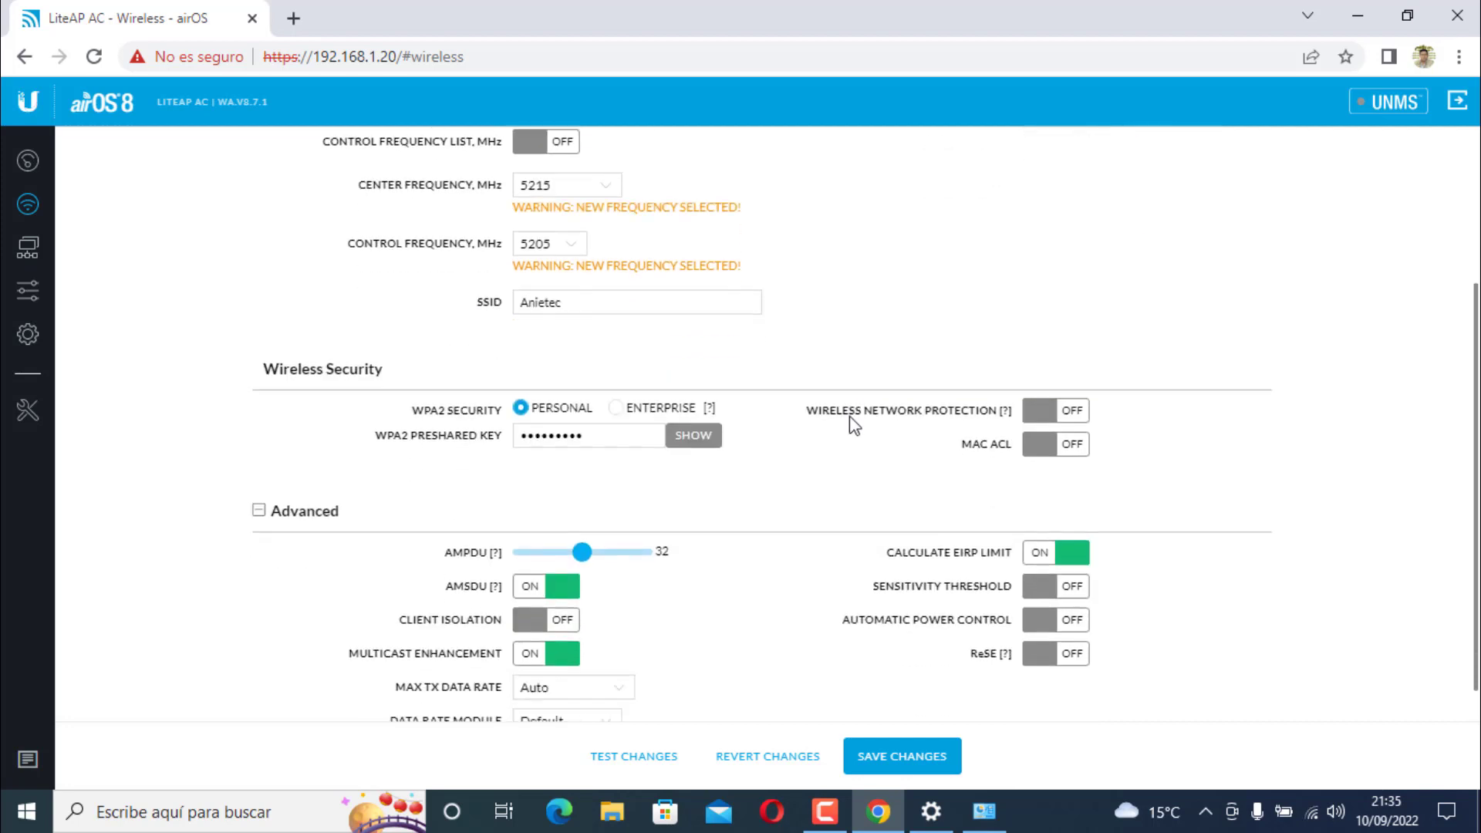
# Replace the existing WPA2 preshared key with a new key.
pyautogui.click(694, 437)
pyautogui.moveTo(657, 438); pyautogui.dragTo(457, 442)
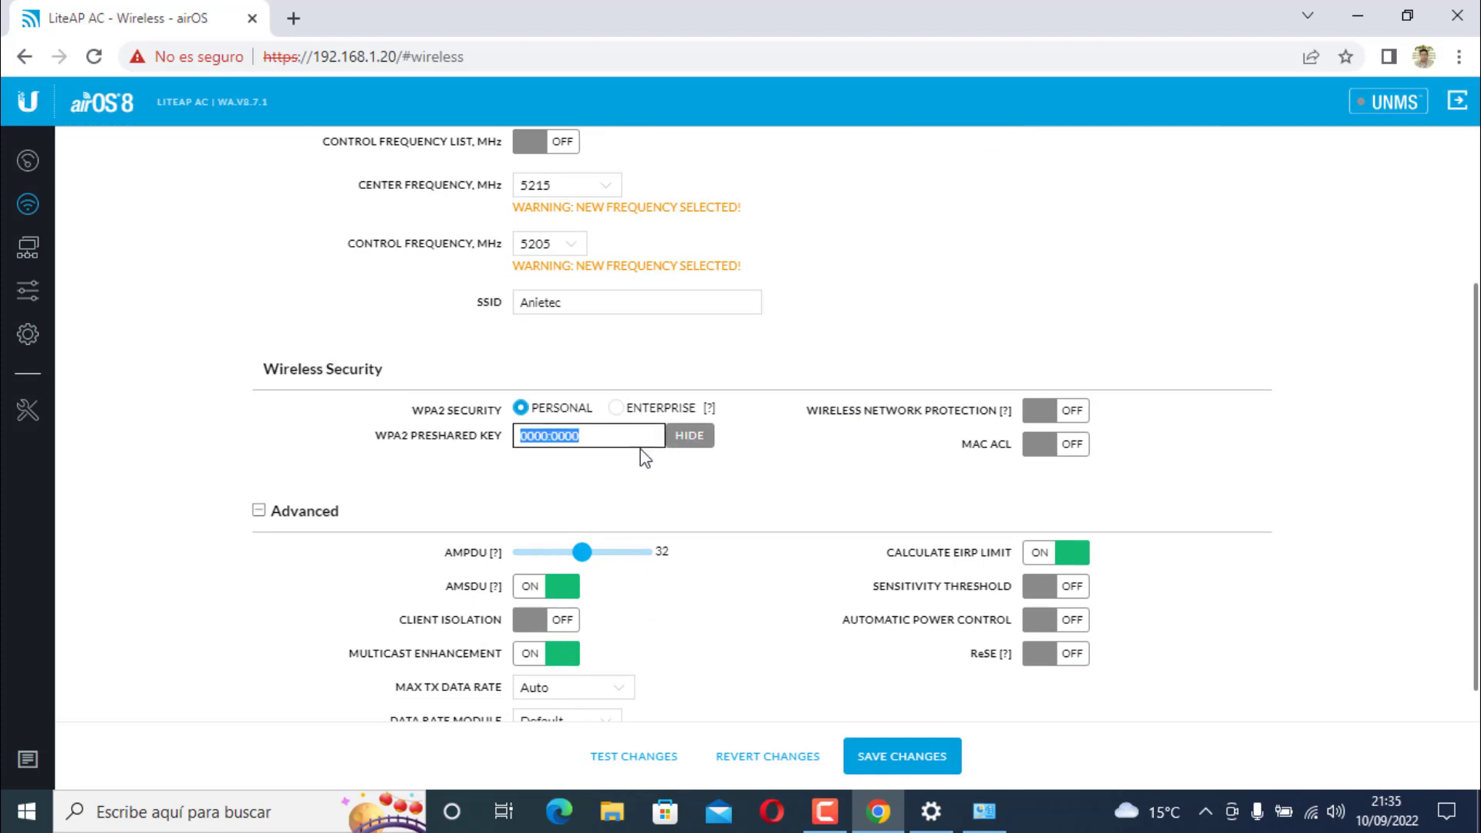
pyautogui.click(689, 436)
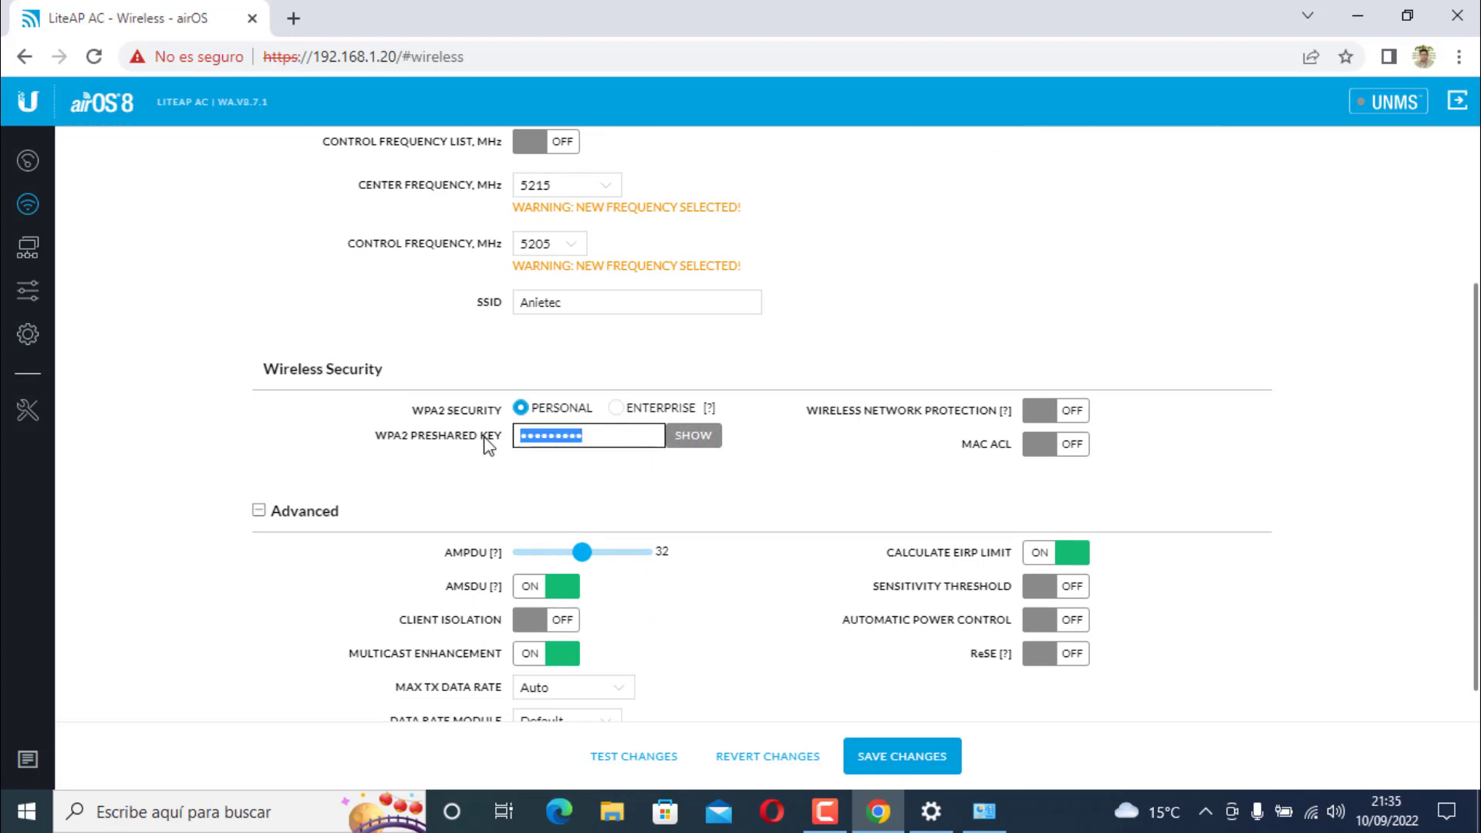
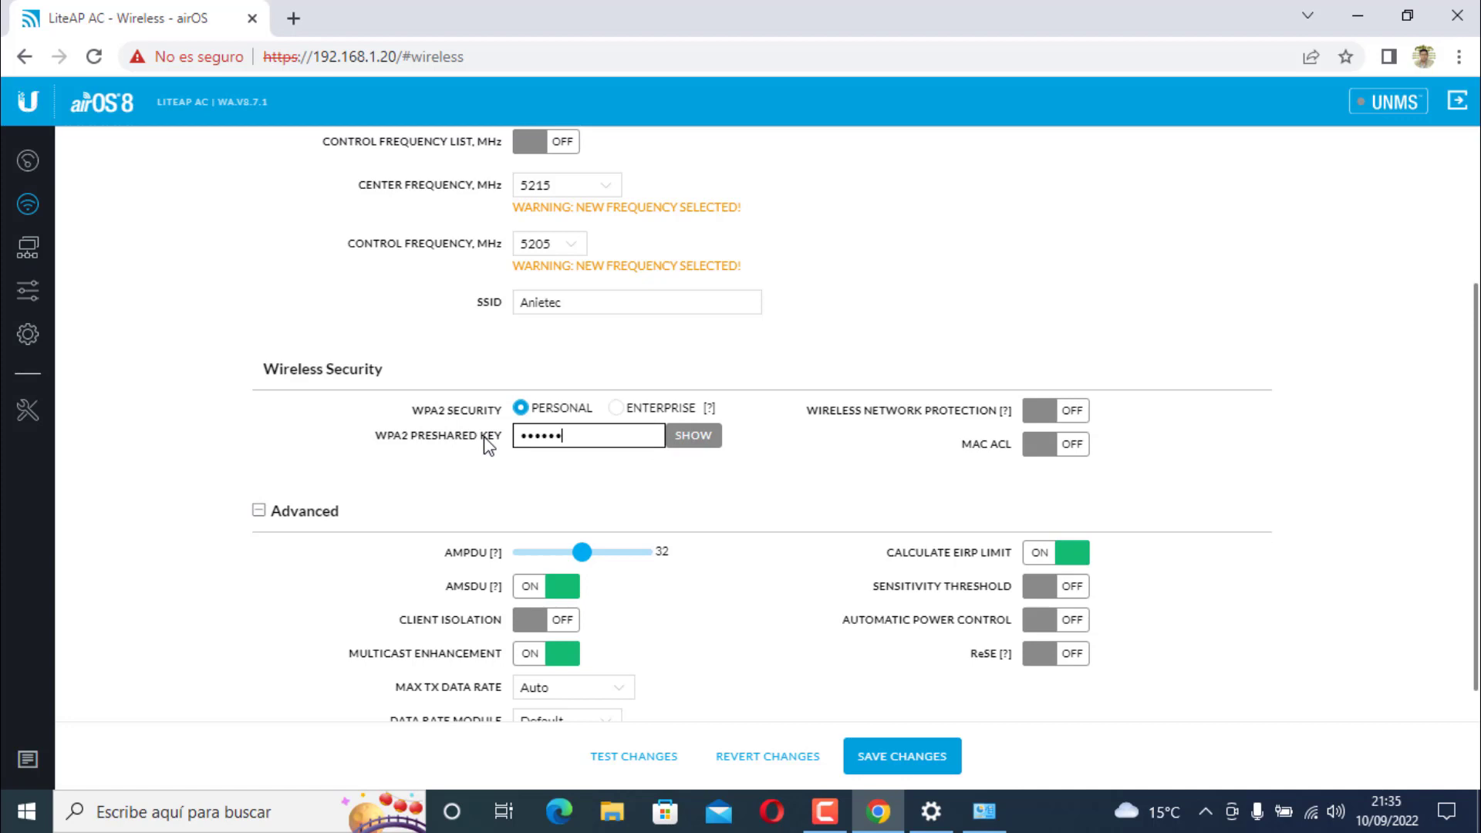
pyautogui.scroll(3, 733, 431)
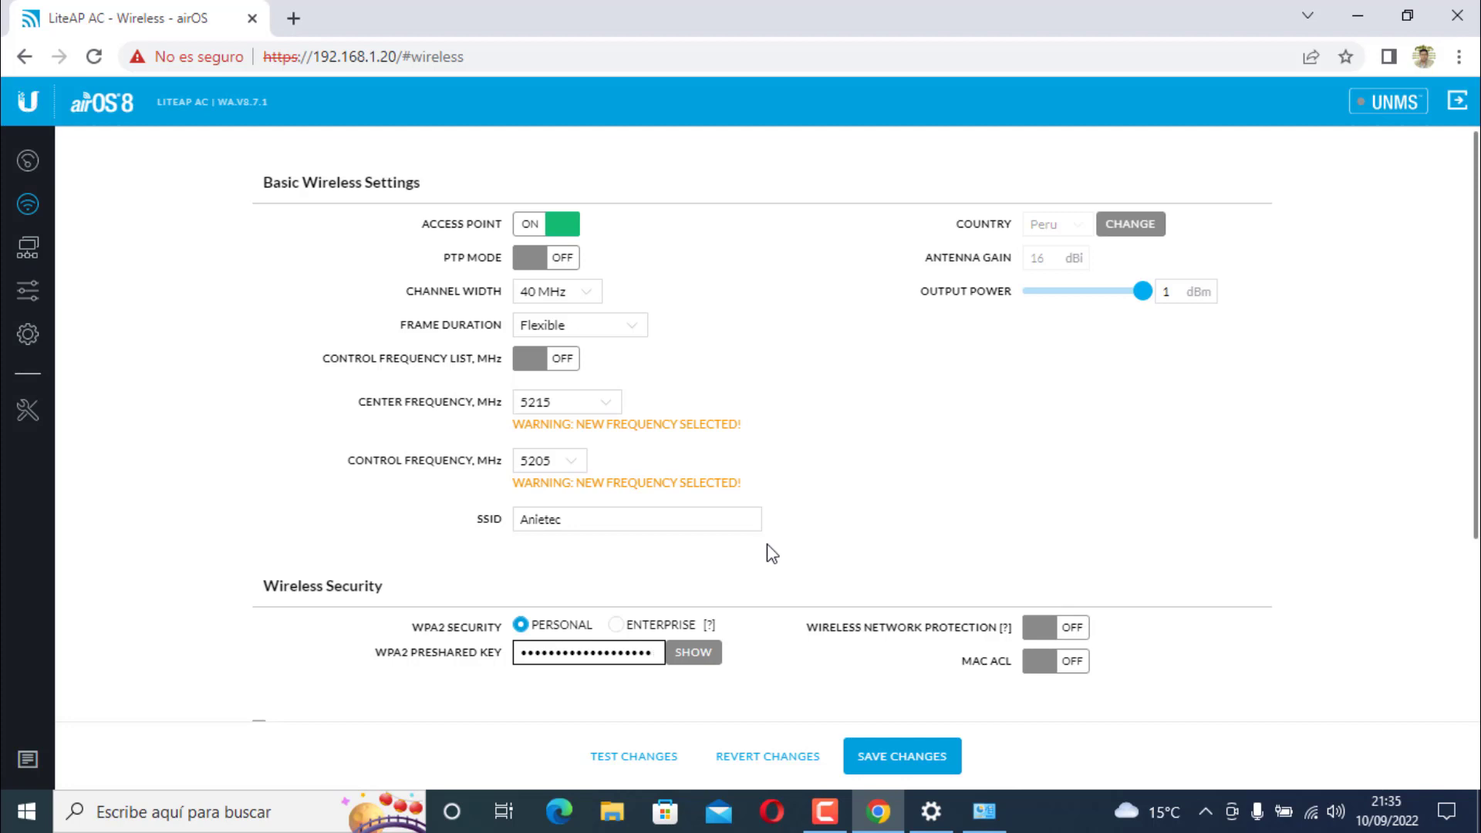
pyautogui.scroll(-2, 769, 557)
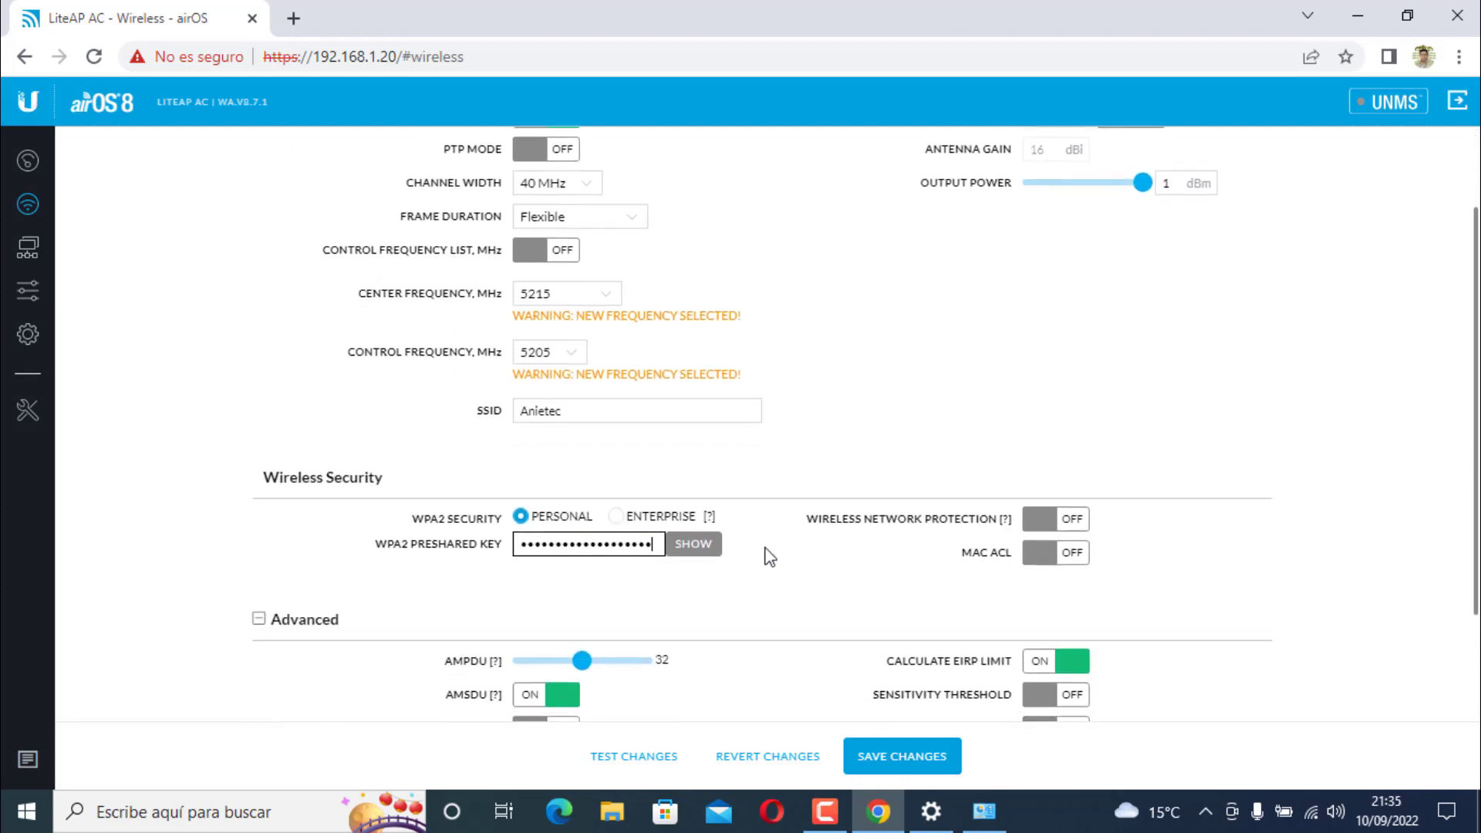
pyautogui.scroll(-2, 769, 556)
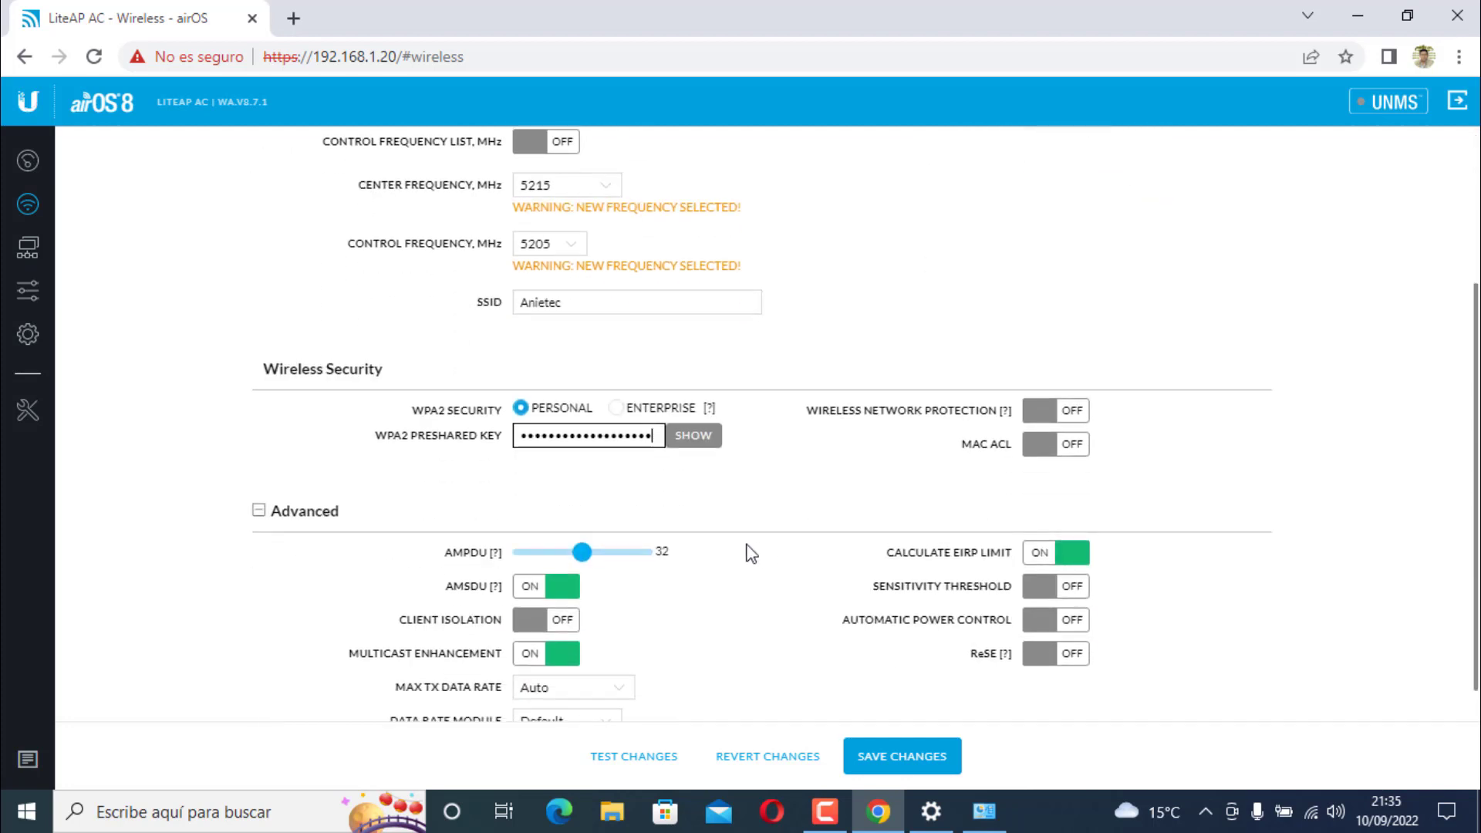
pyautogui.scroll(-1, 751, 554)
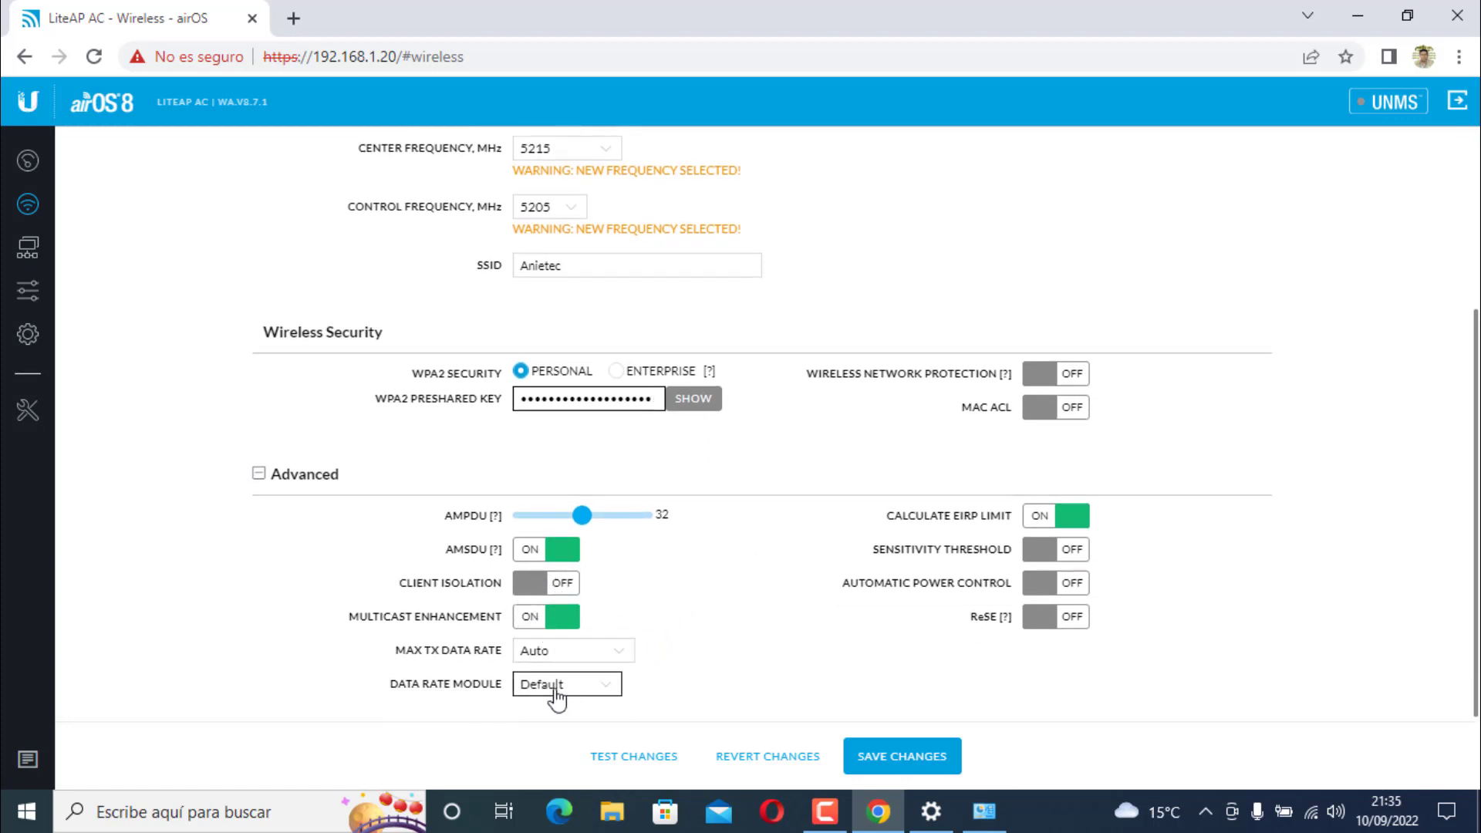
# Choose the Alternative data rate module and save the wireless configuration to the device.
pyautogui.click(596, 691)
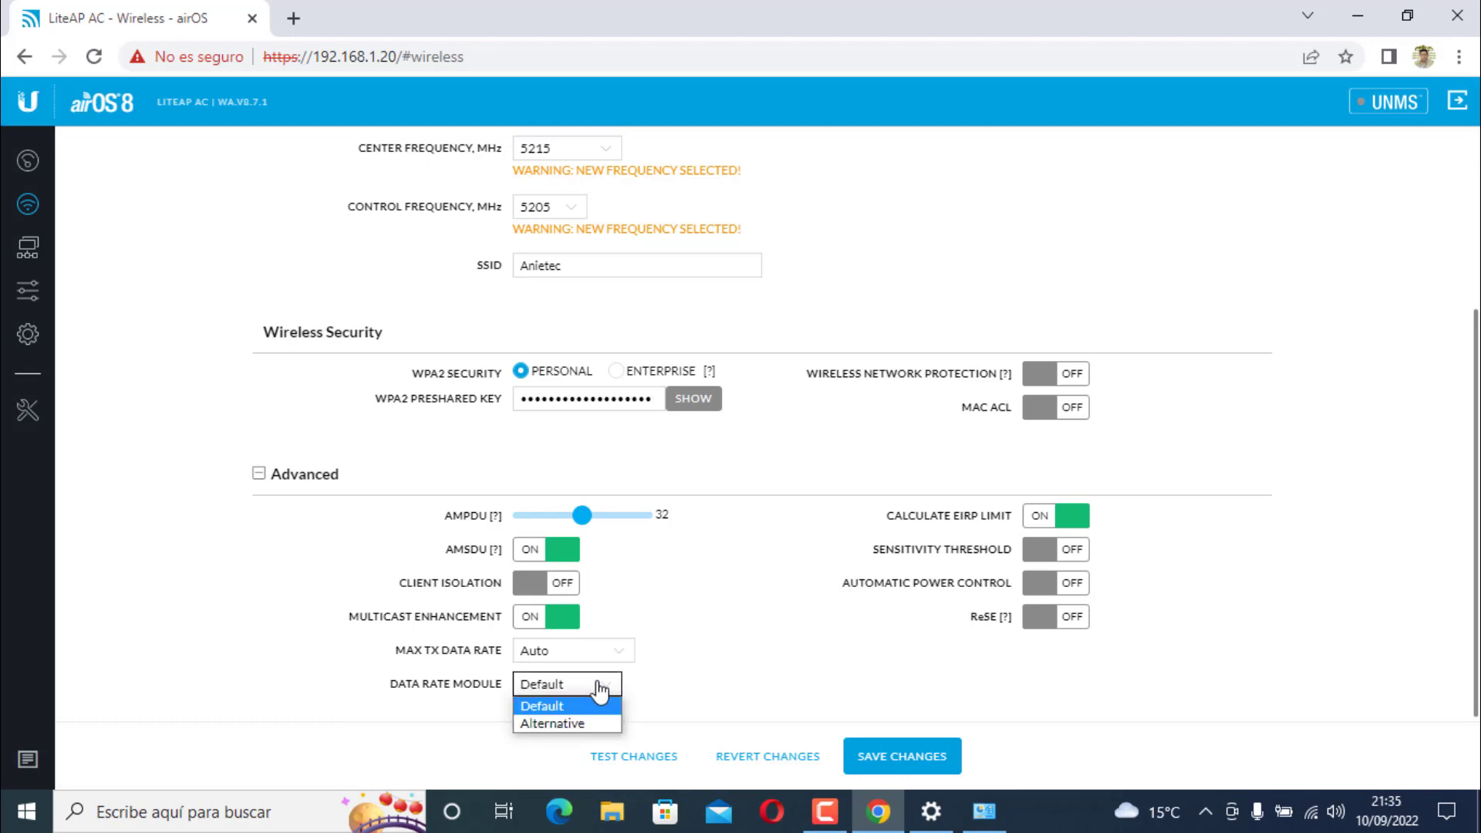
pyautogui.click(572, 725)
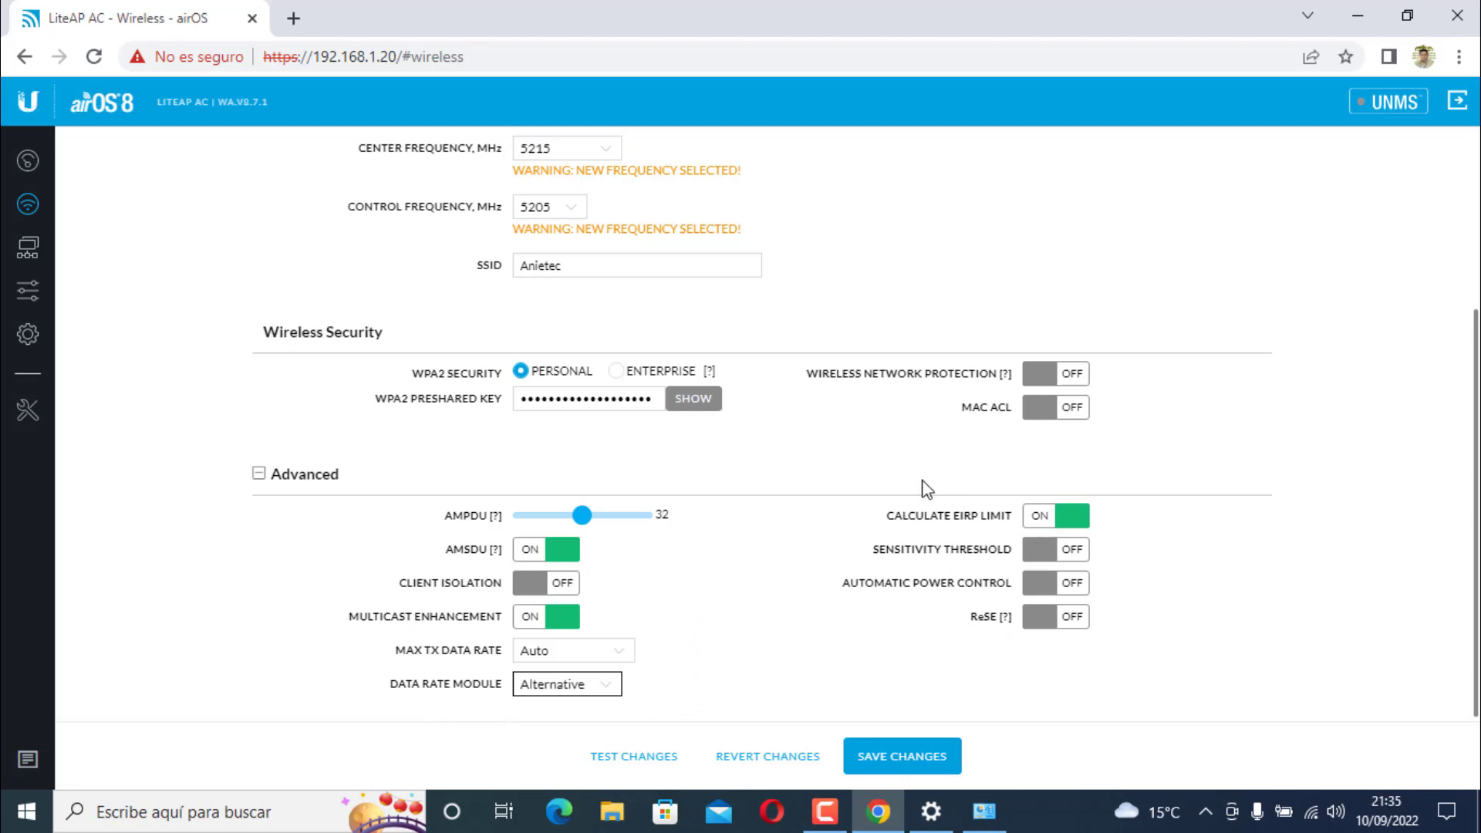
pyautogui.scroll(3, 926, 490)
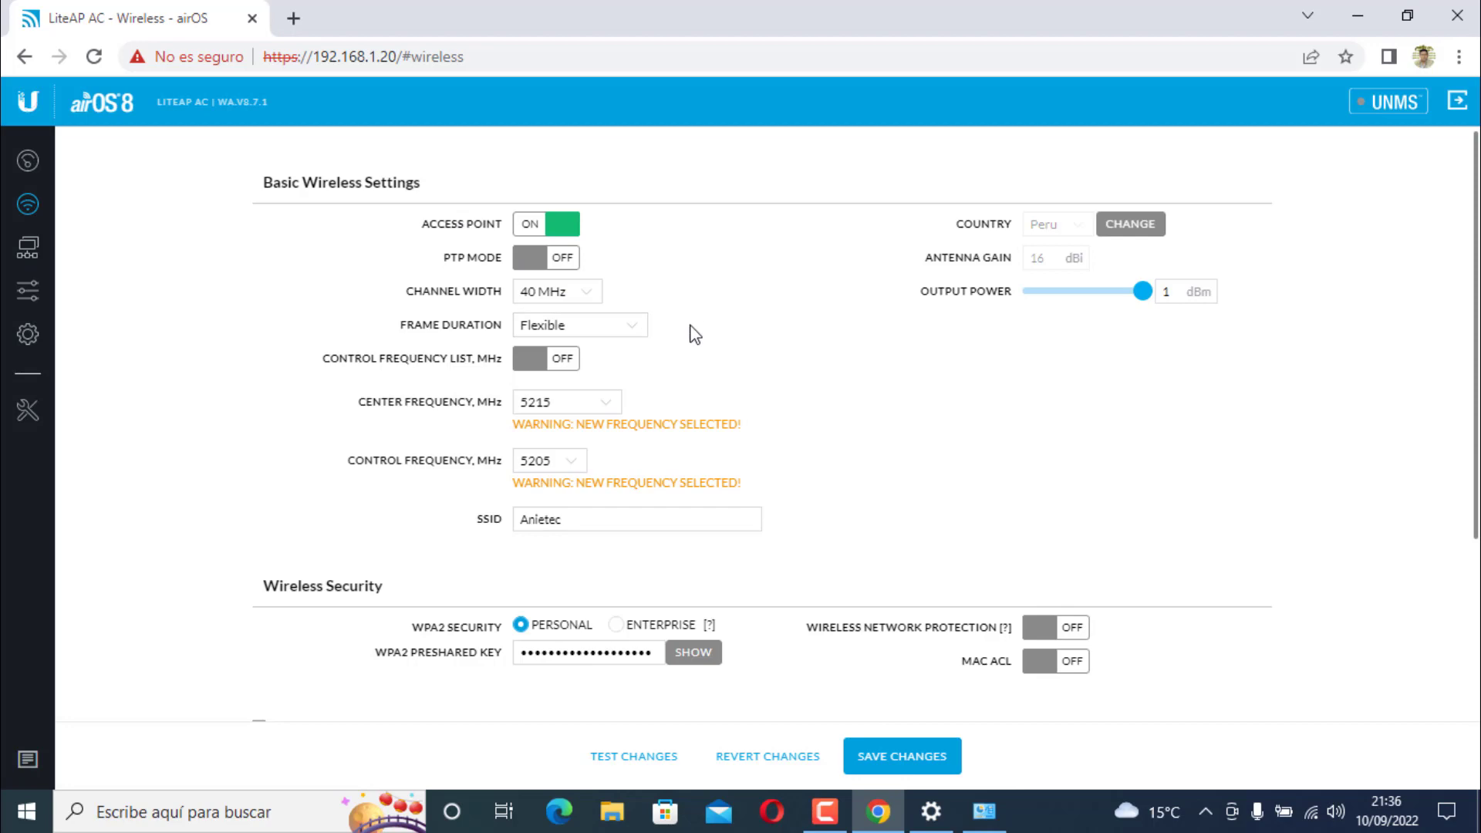
pyautogui.scroll(-3, 772, 389)
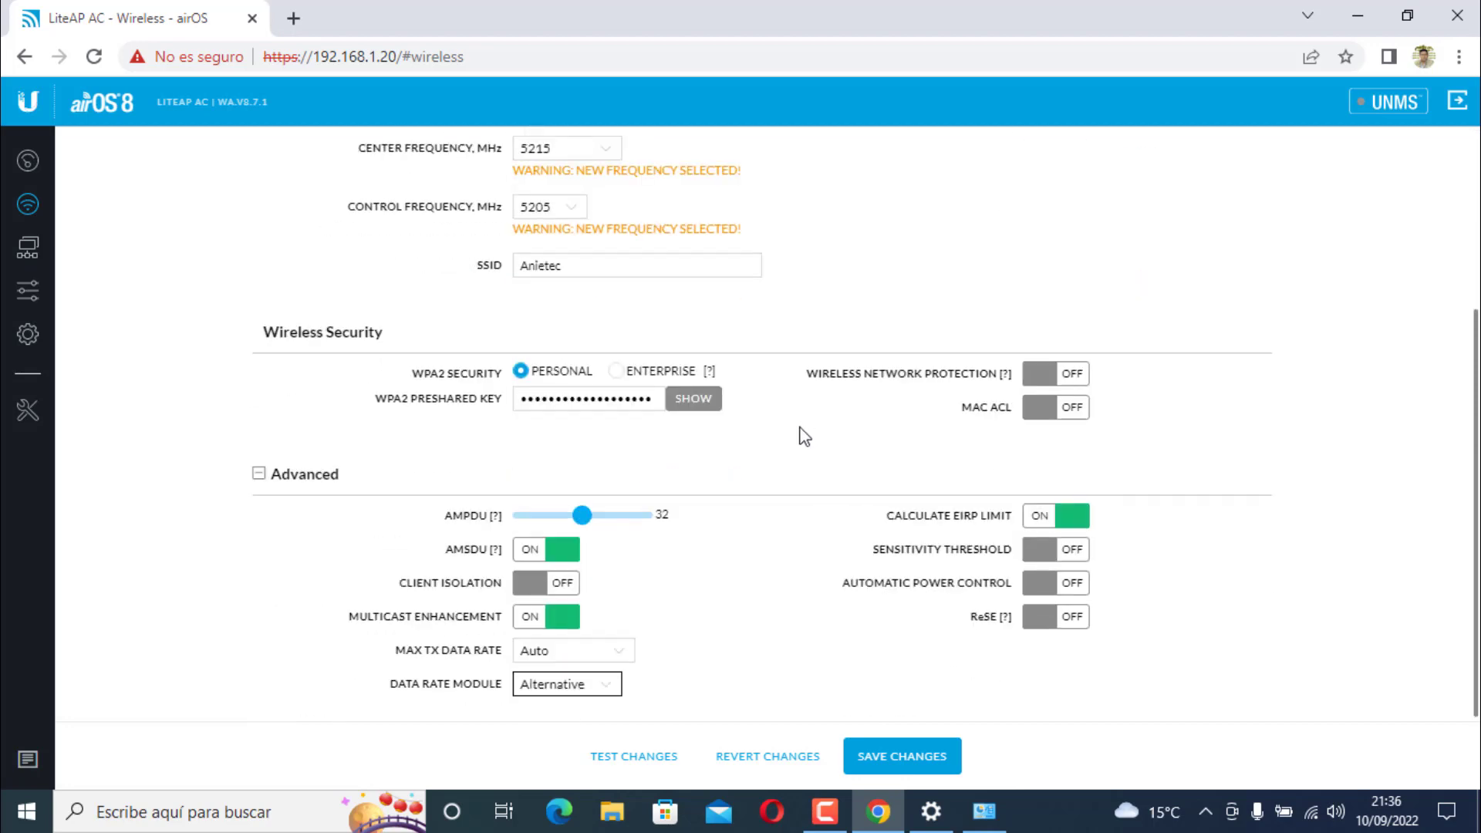
pyautogui.click(907, 764)
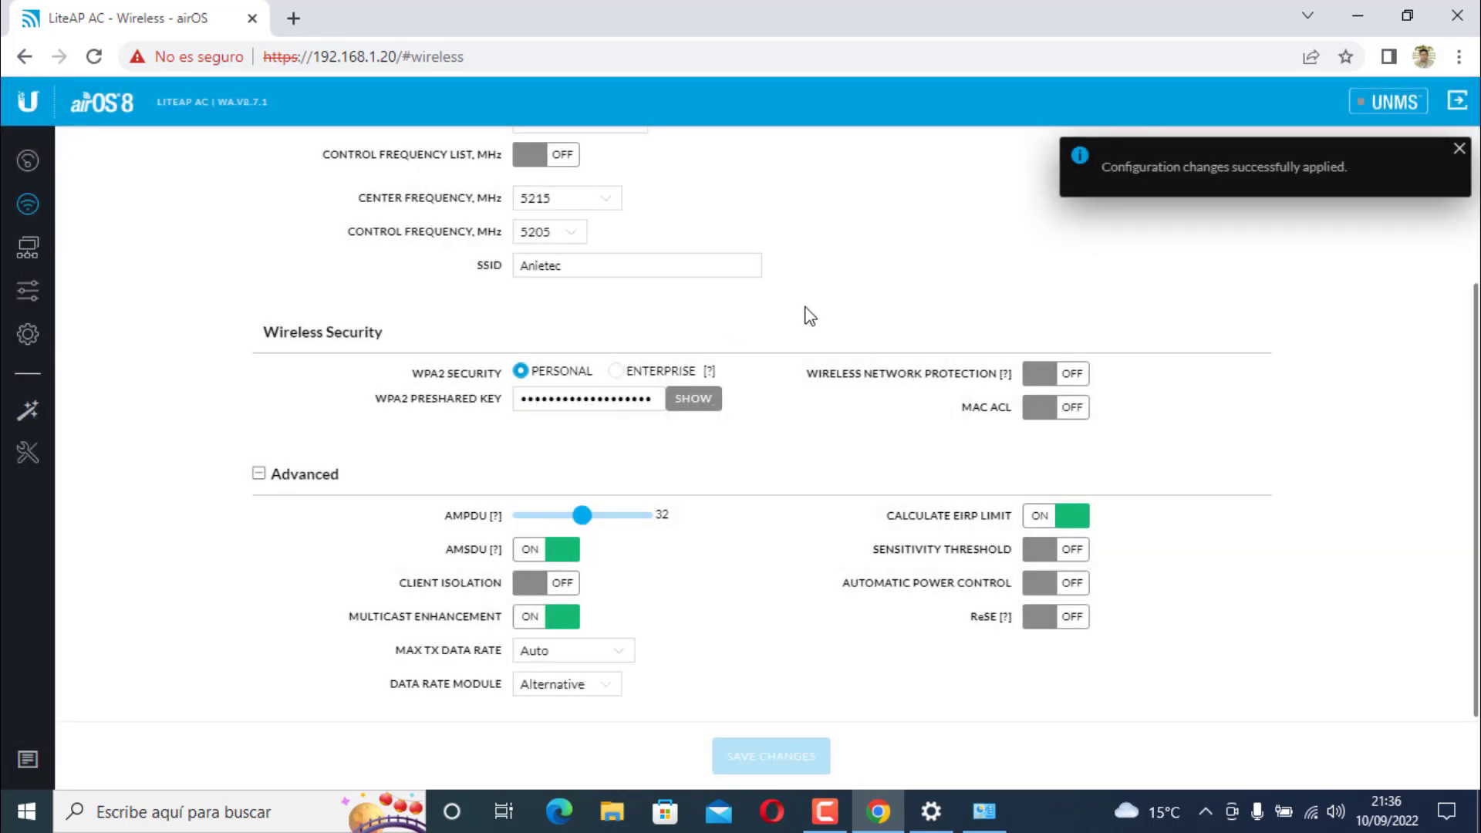
pyautogui.scroll(3, 799, 331)
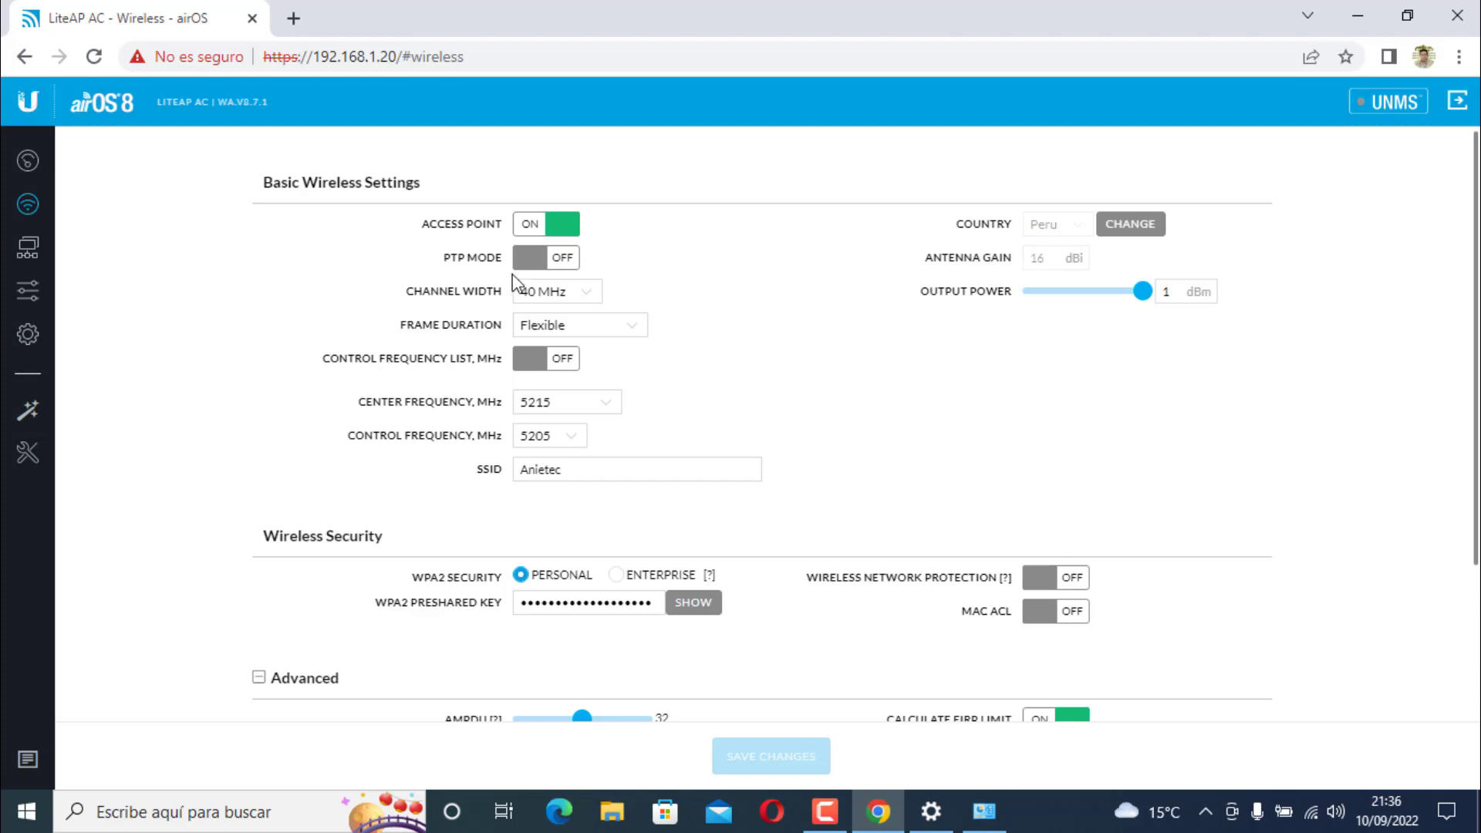
pyautogui.click(28, 161)
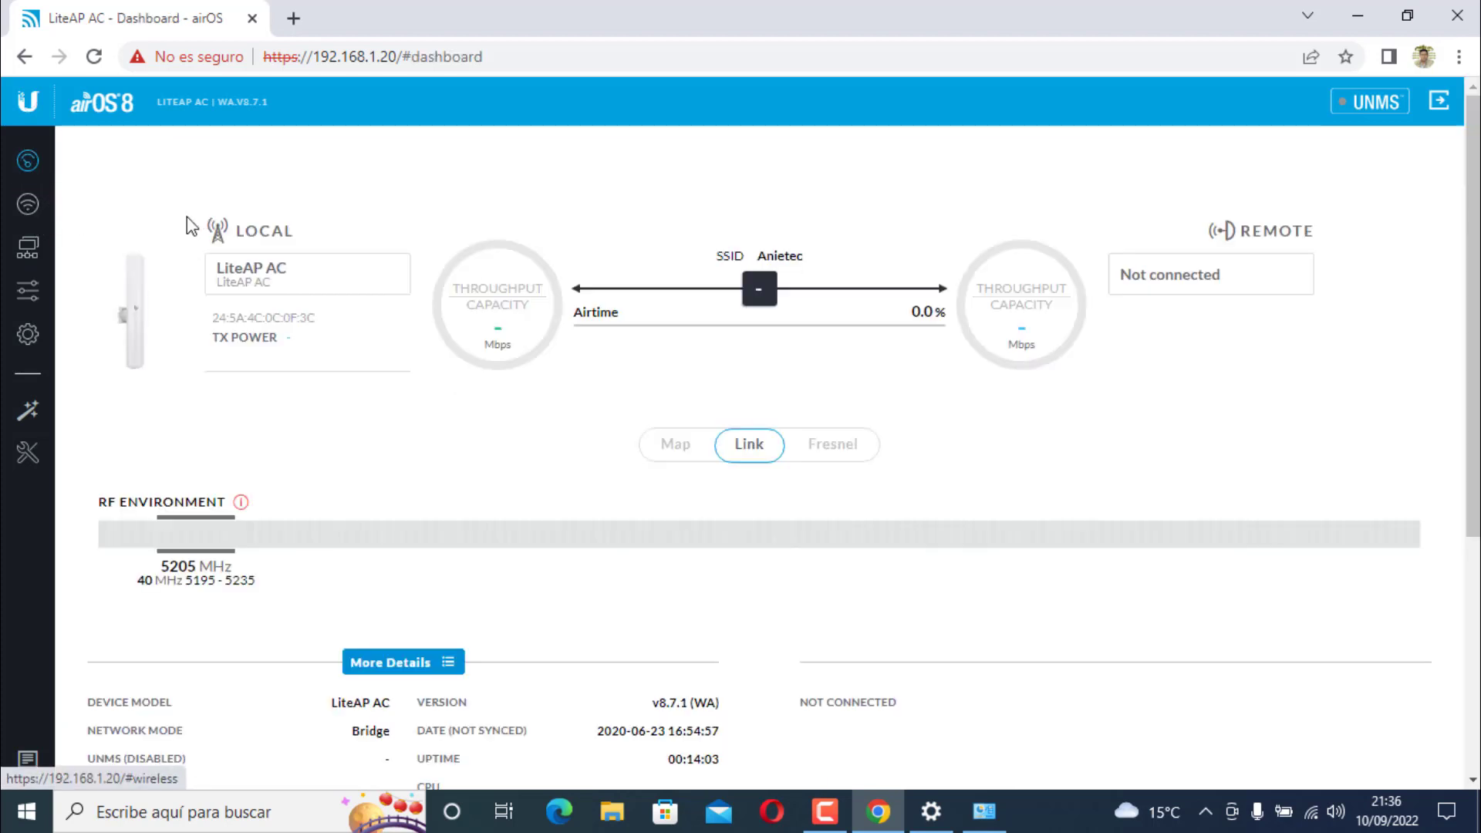
pyautogui.scroll(-3, 309, 352)
pyautogui.moveTo(329, 326)
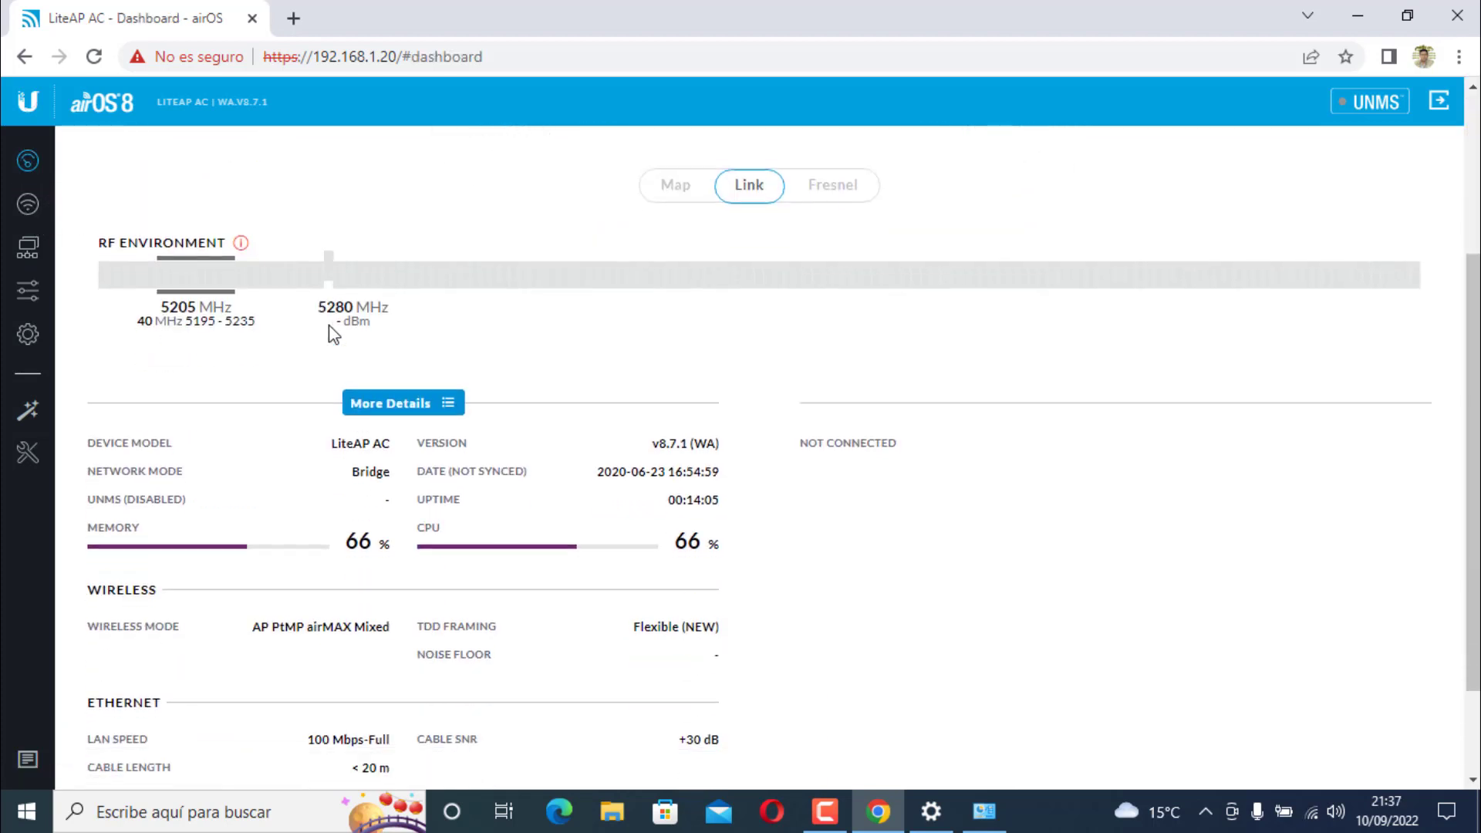
pyautogui.scroll(-2, 328, 326)
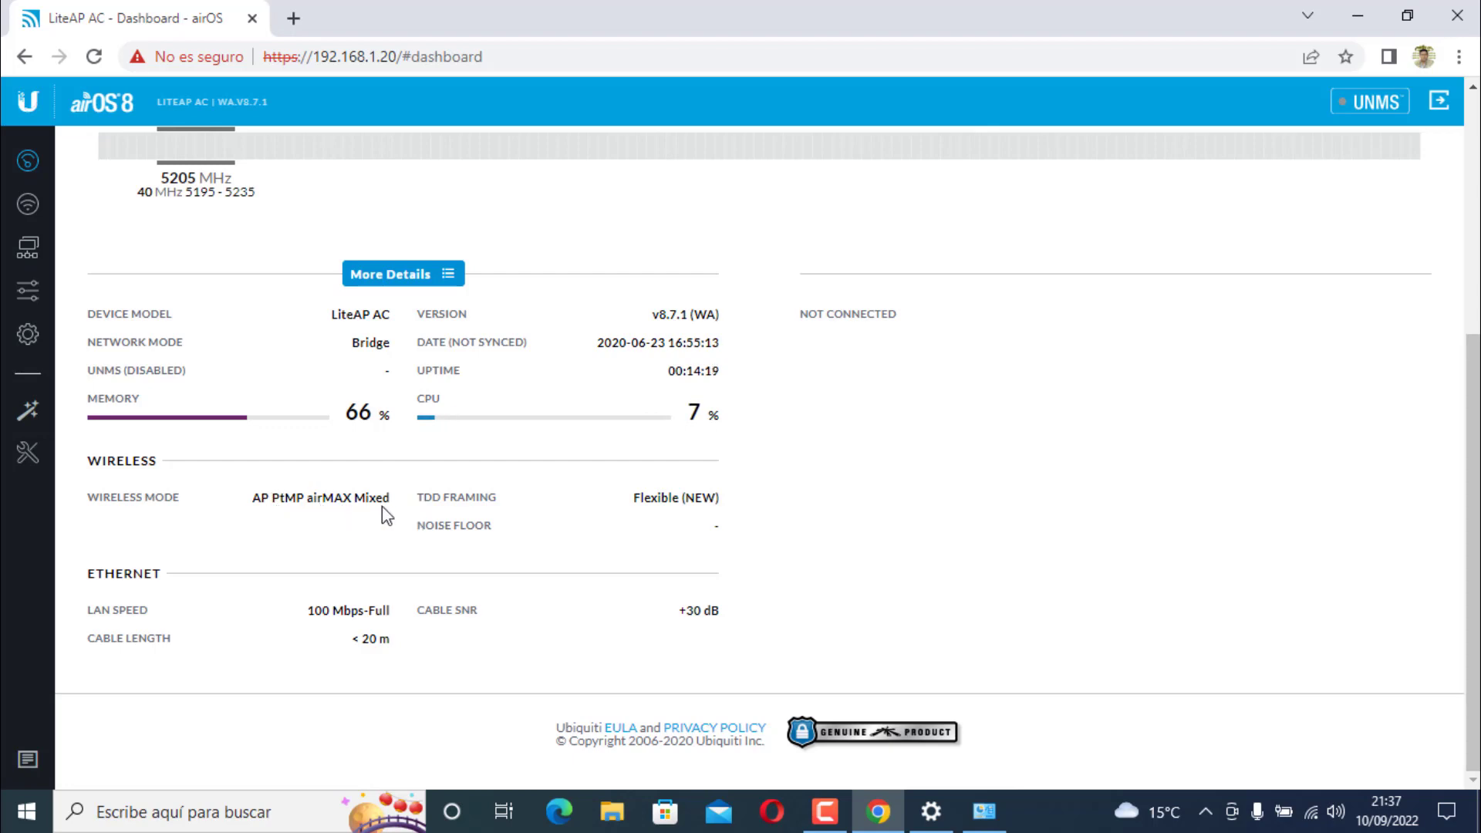
pyautogui.moveTo(395, 508); pyautogui.dragTo(272, 511)
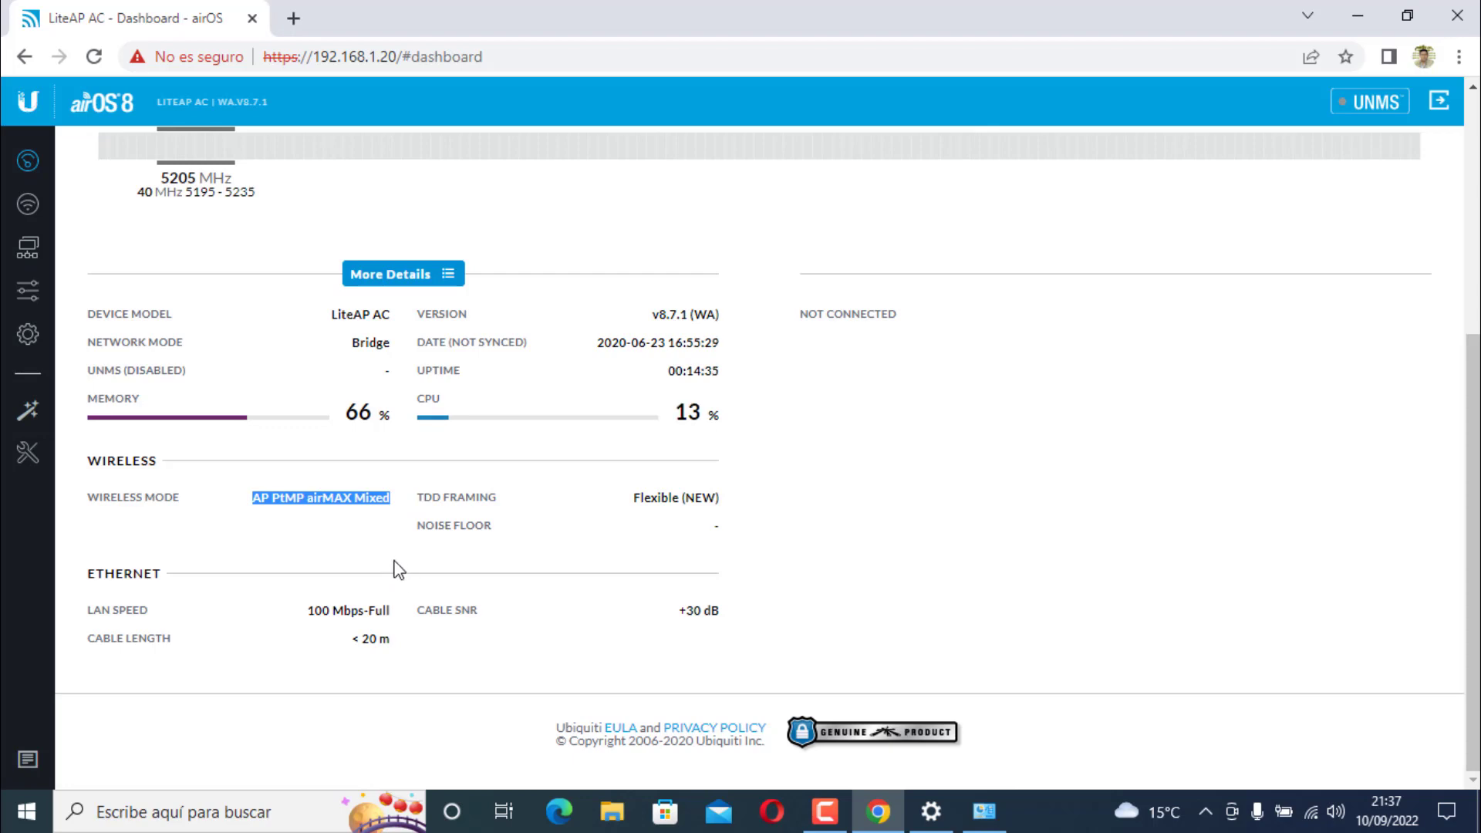
pyautogui.scroll(5, 395, 570)
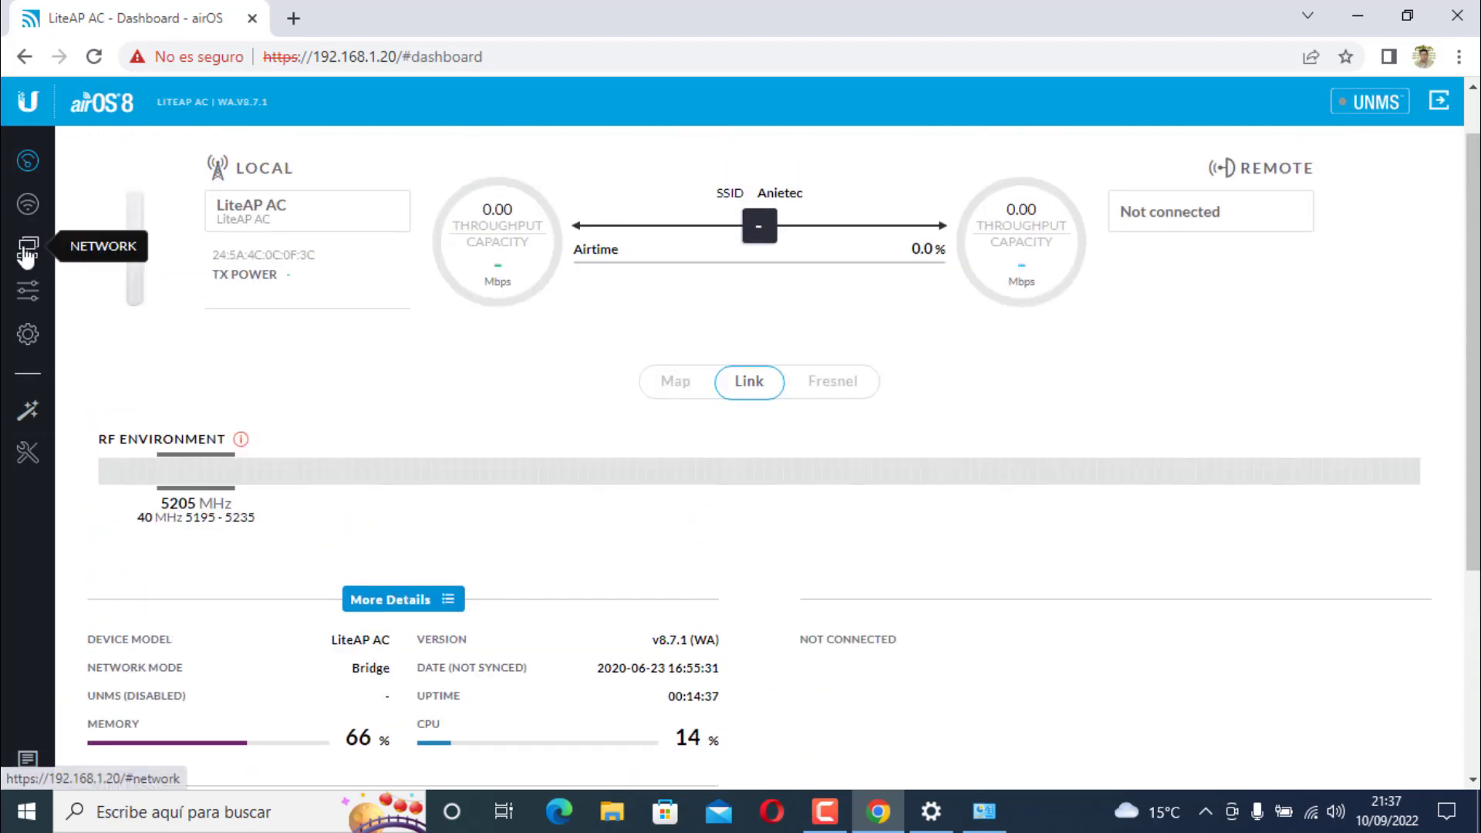
# Change the management IP to 192.168.115.252 and the gateway to 192.168.115.1.
pyautogui.click(26, 251)
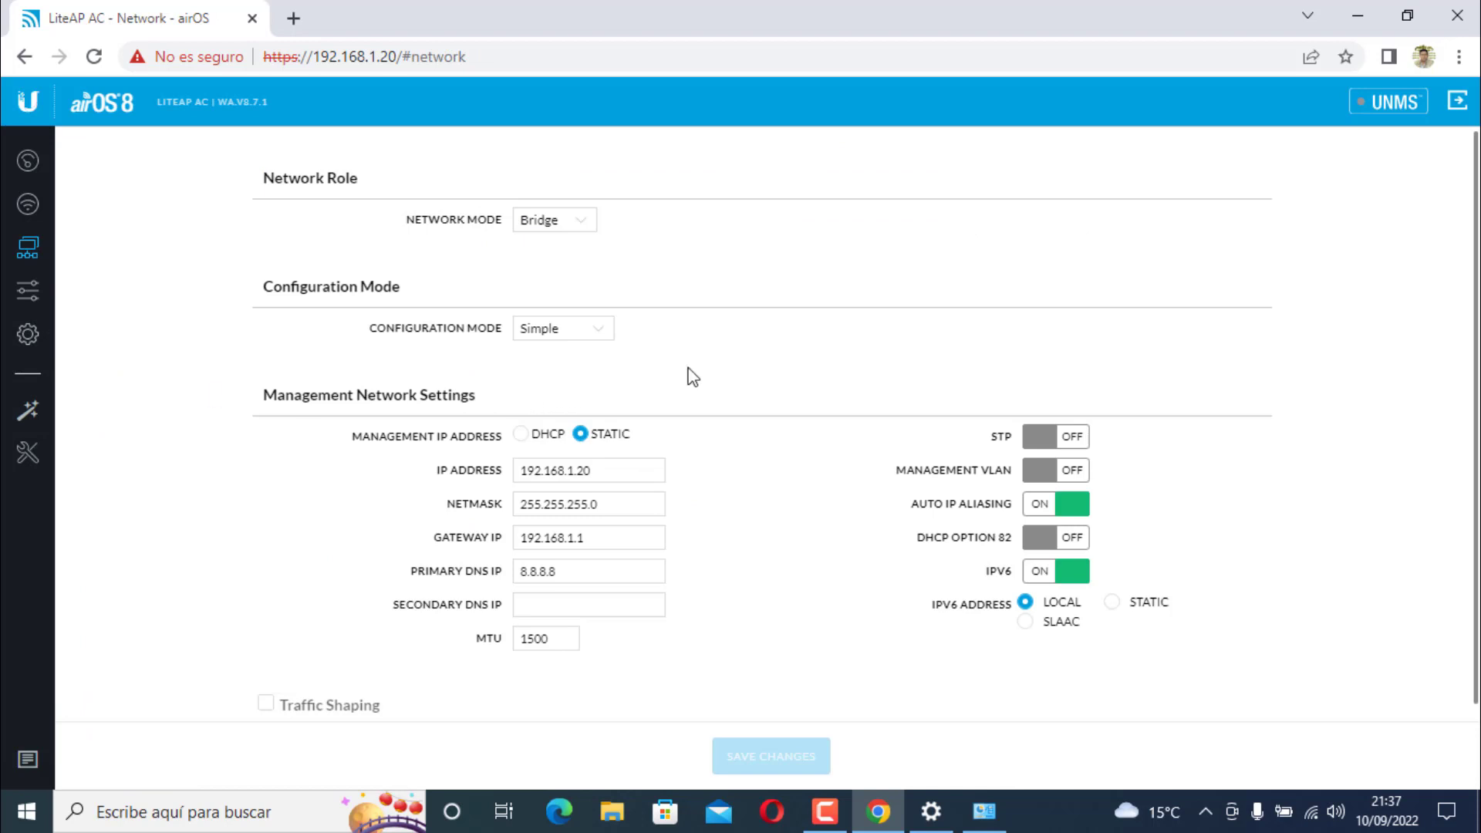
pyautogui.scroll(-1, 679, 378)
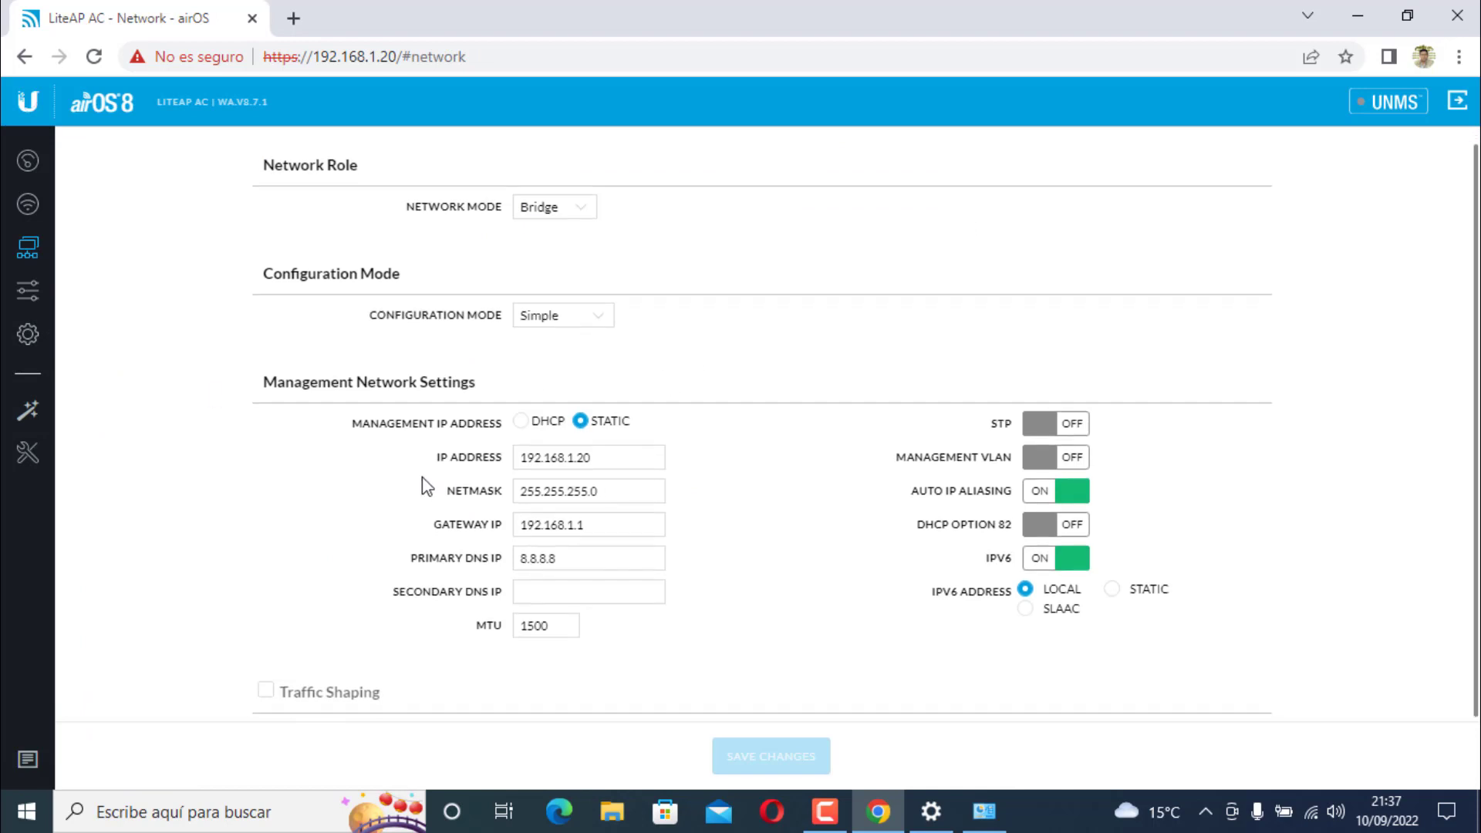
pyautogui.click(580, 459)
pyautogui.press('Left')
pyautogui.press('Left')
pyautogui.press('Left')
pyautogui.write('15')
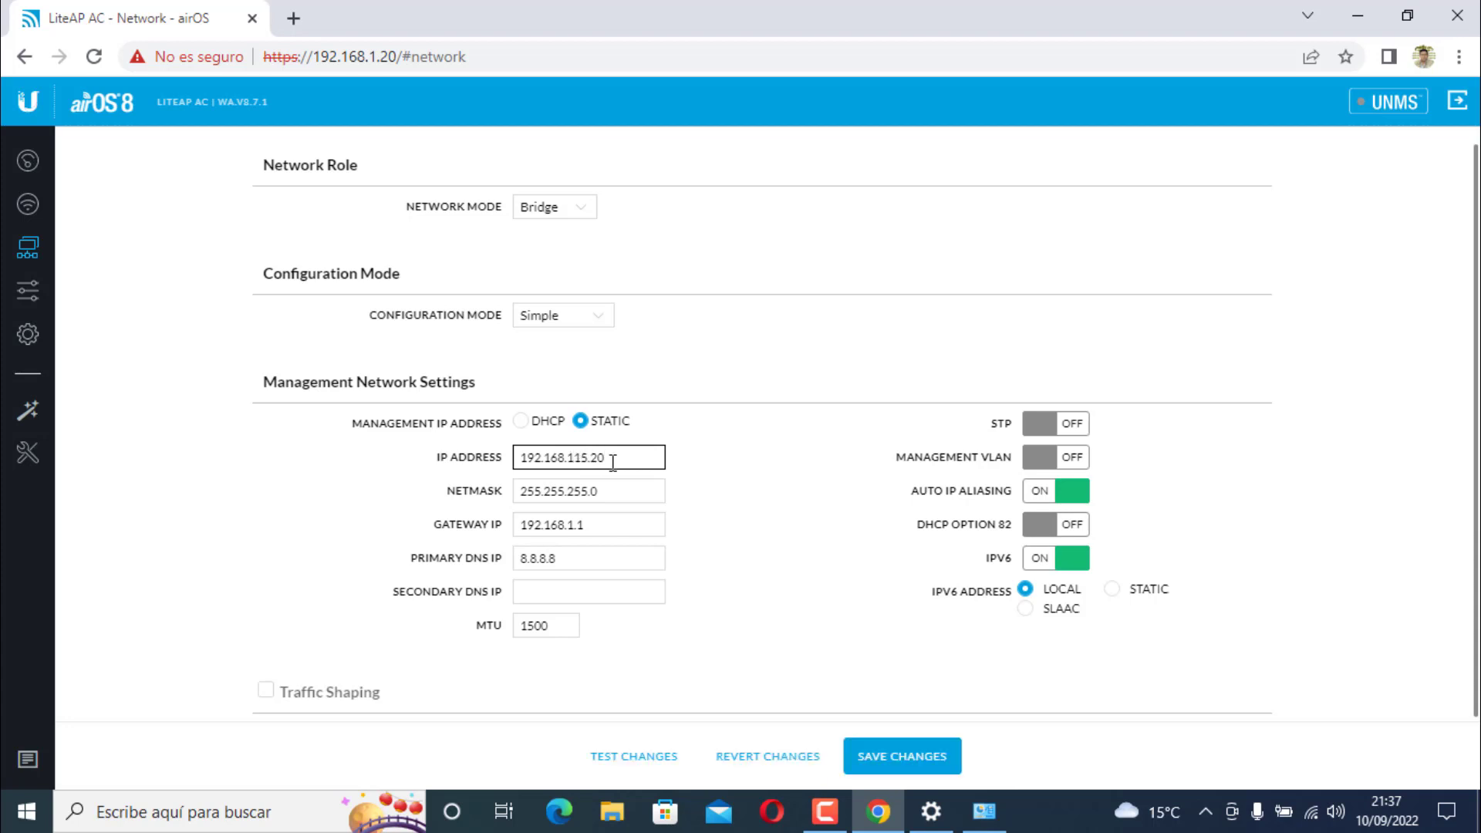
pyautogui.click(615, 461)
pyautogui.write('52')
pyautogui.click(615, 524)
pyautogui.press('Left')
pyautogui.press('Left')
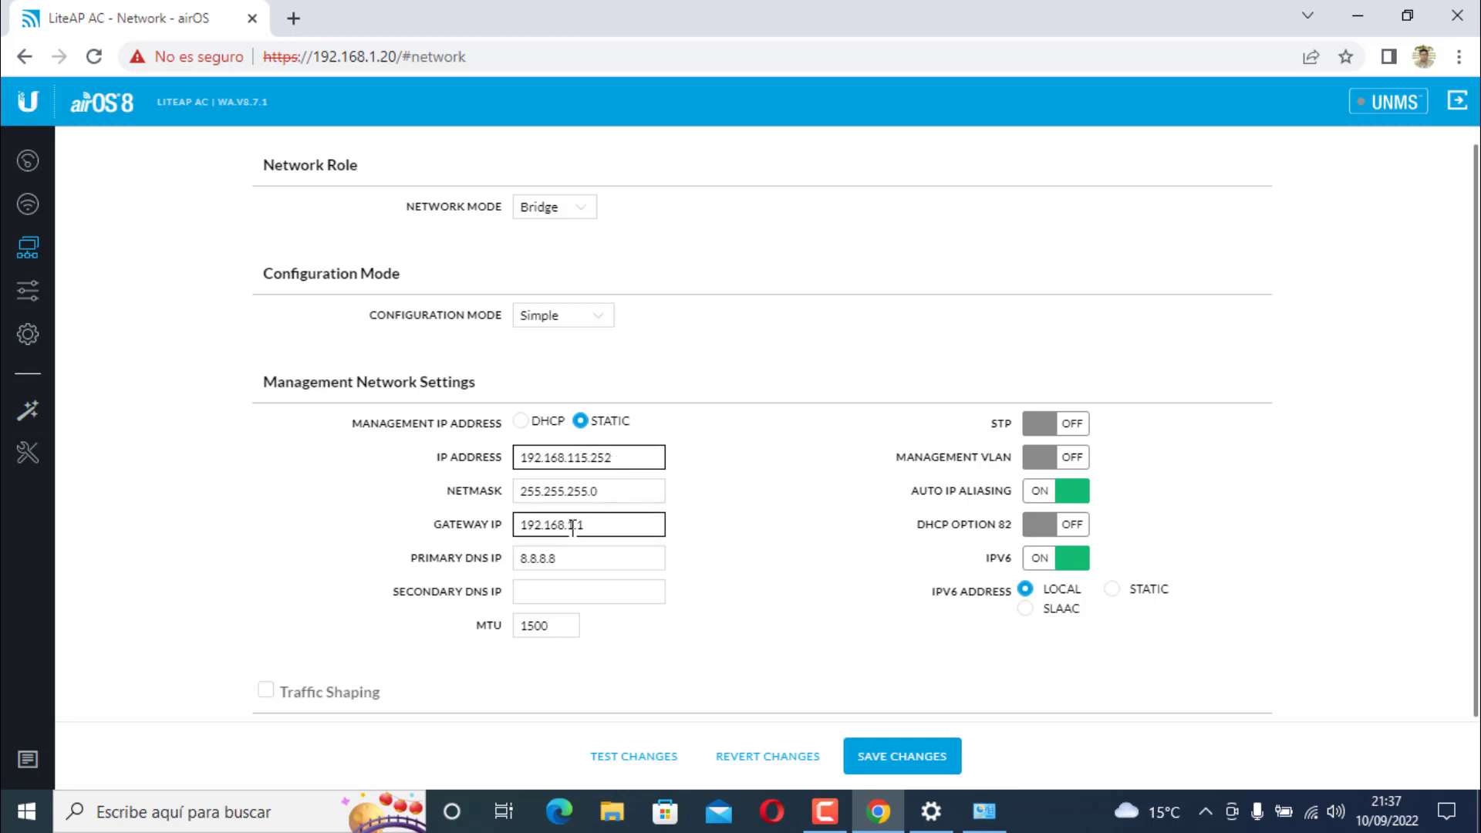
pyautogui.write('15')
pyautogui.click(782, 493)
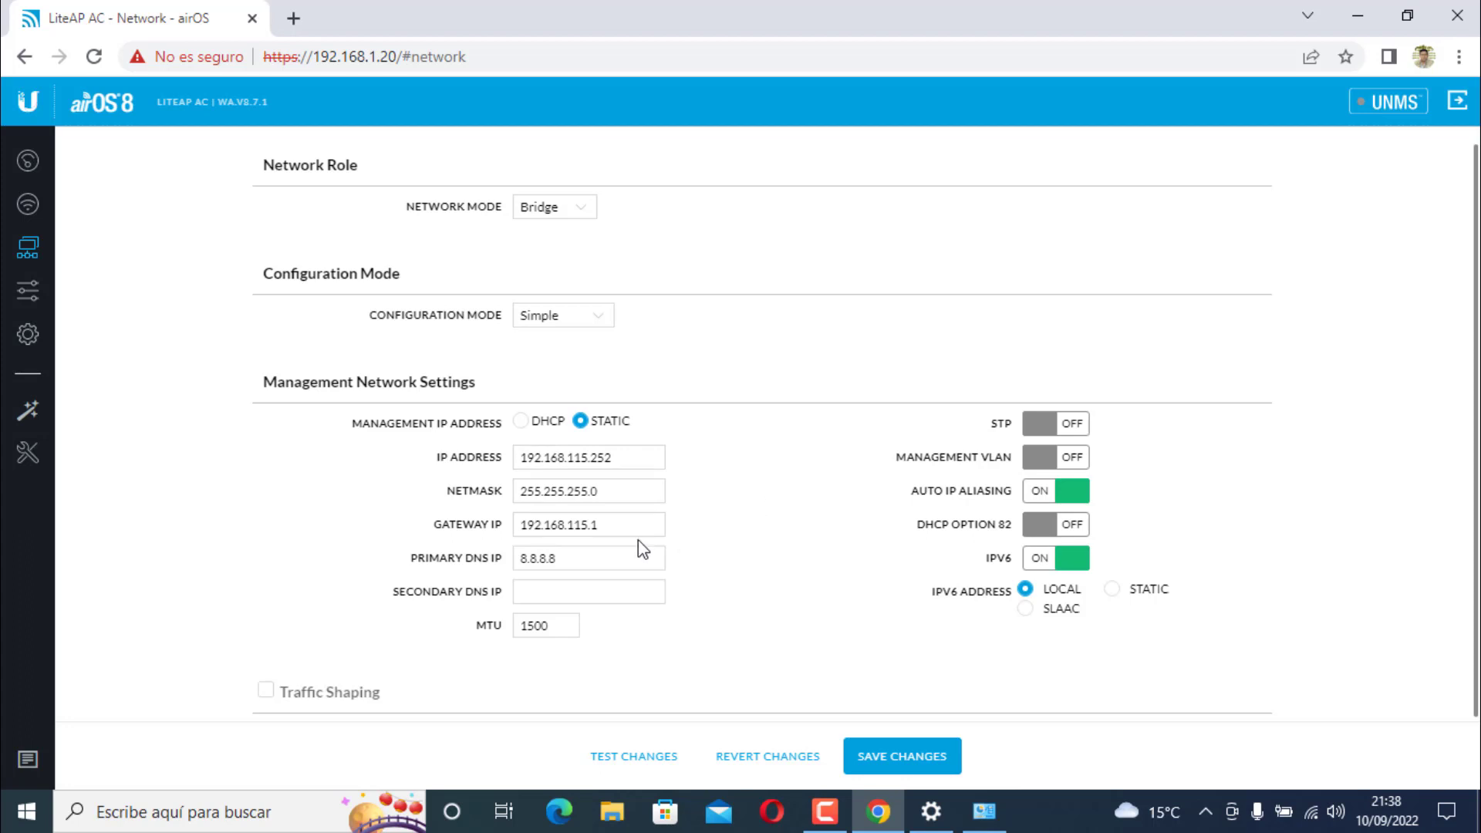
# Clear the primary DNS 8.8.8.8, turn Auto IP Aliasing off, and save the network changes.
pyautogui.click(618, 555)
pyautogui.moveTo(618, 555); pyautogui.dragTo(486, 556)
pyautogui.press('BackSpace')
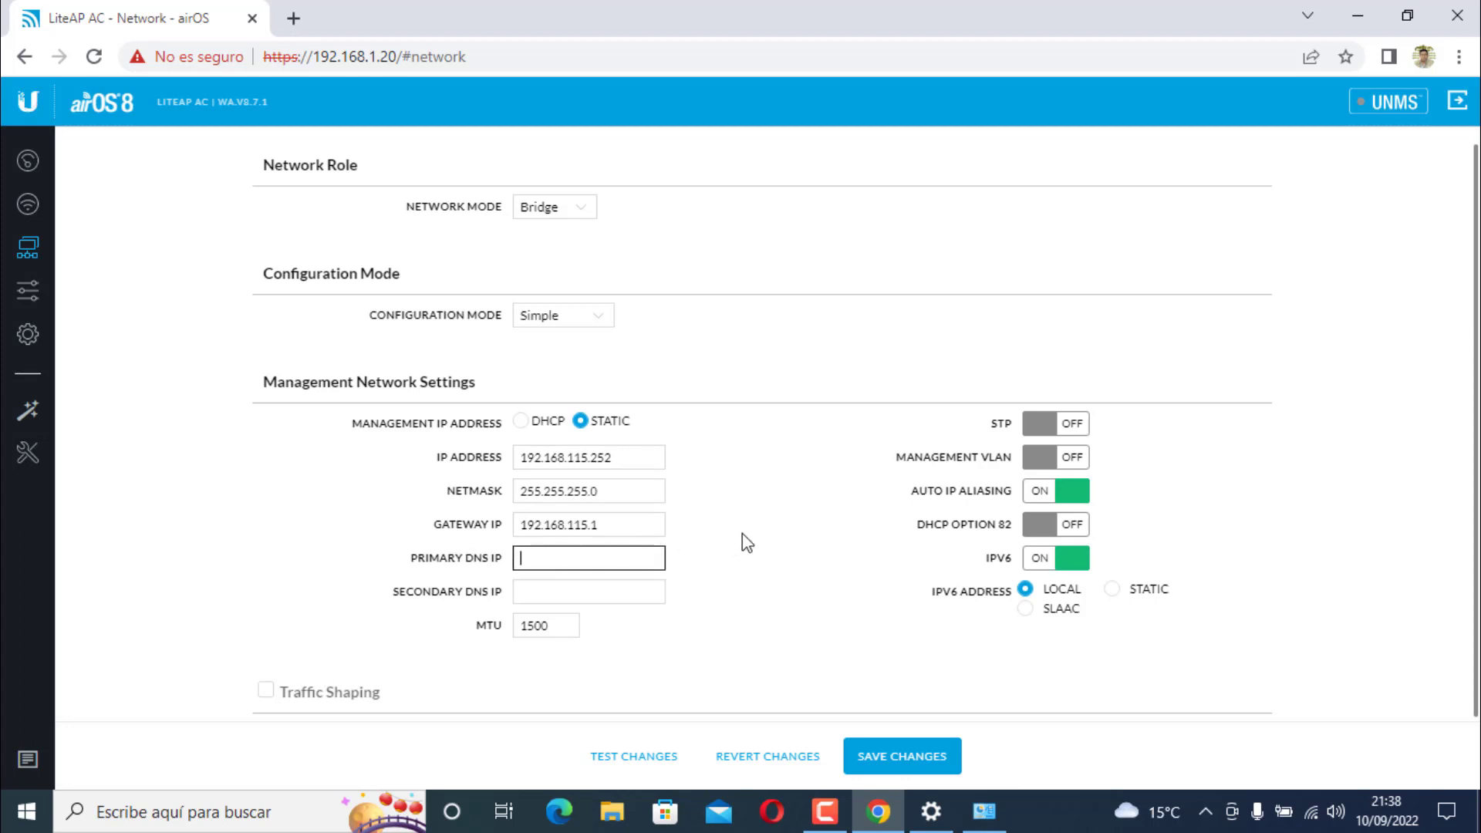
pyautogui.click(752, 533)
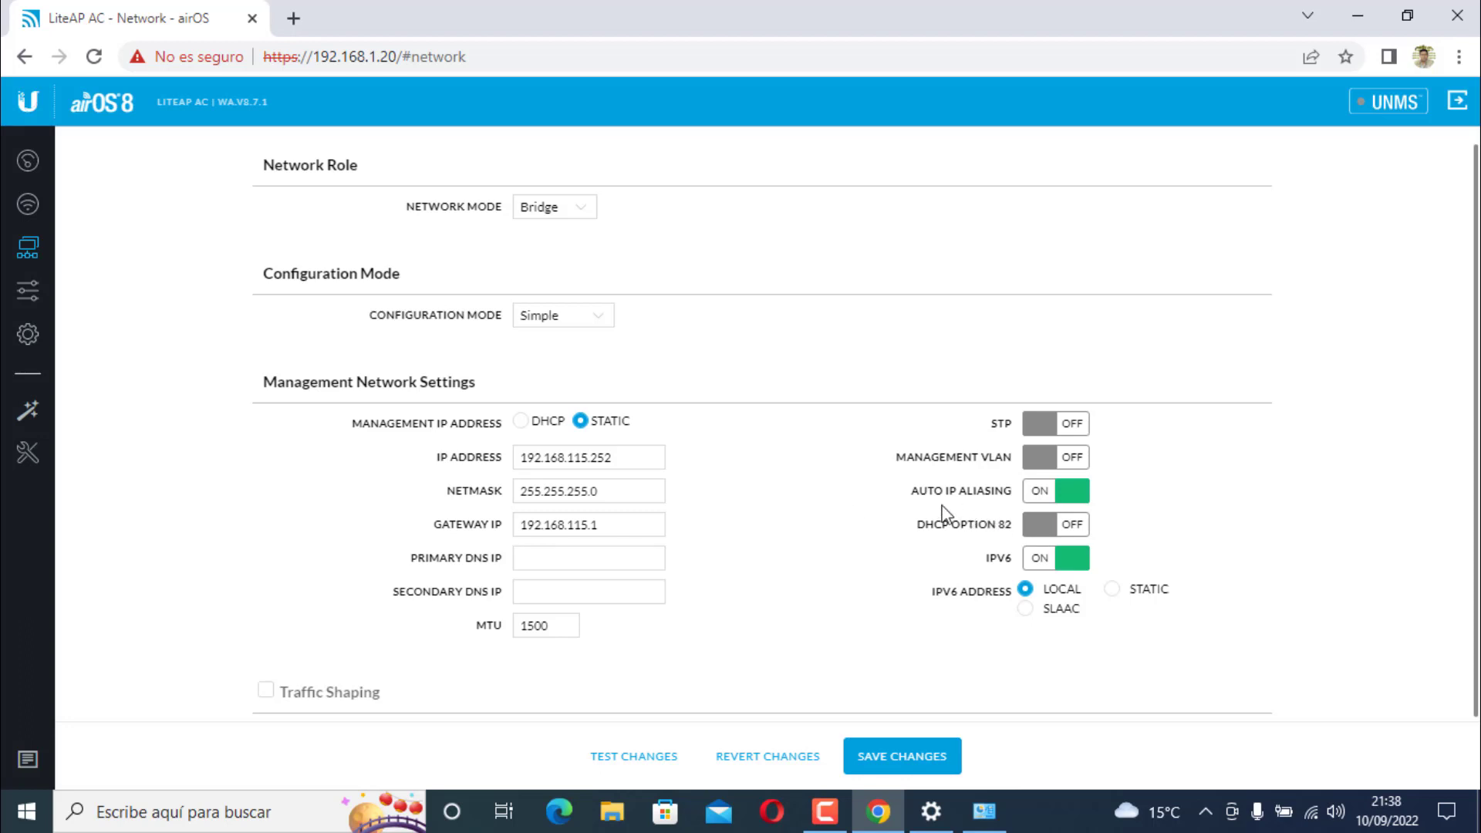
pyautogui.click(1043, 494)
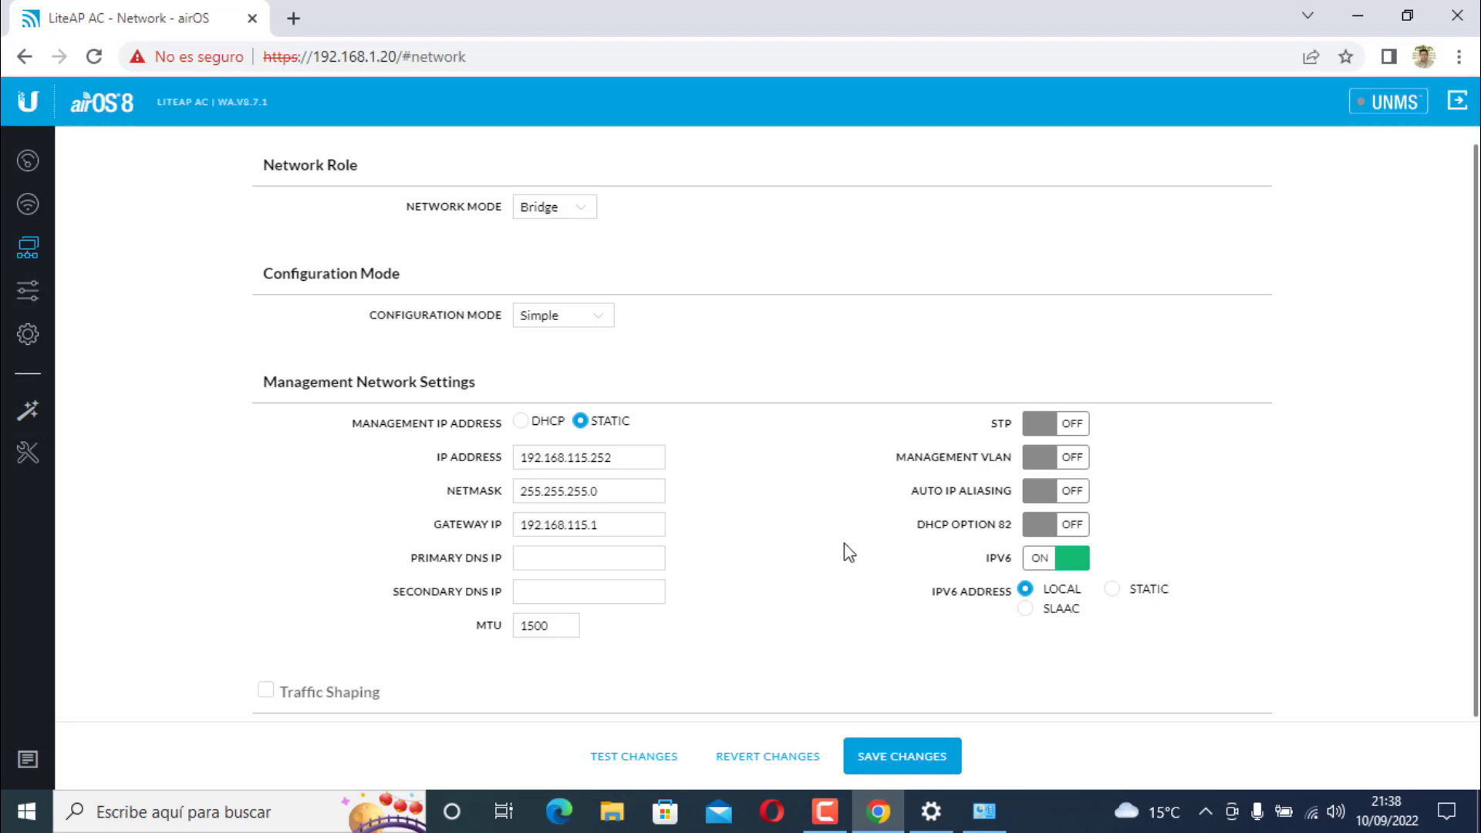
pyautogui.scroll(1, 824, 531)
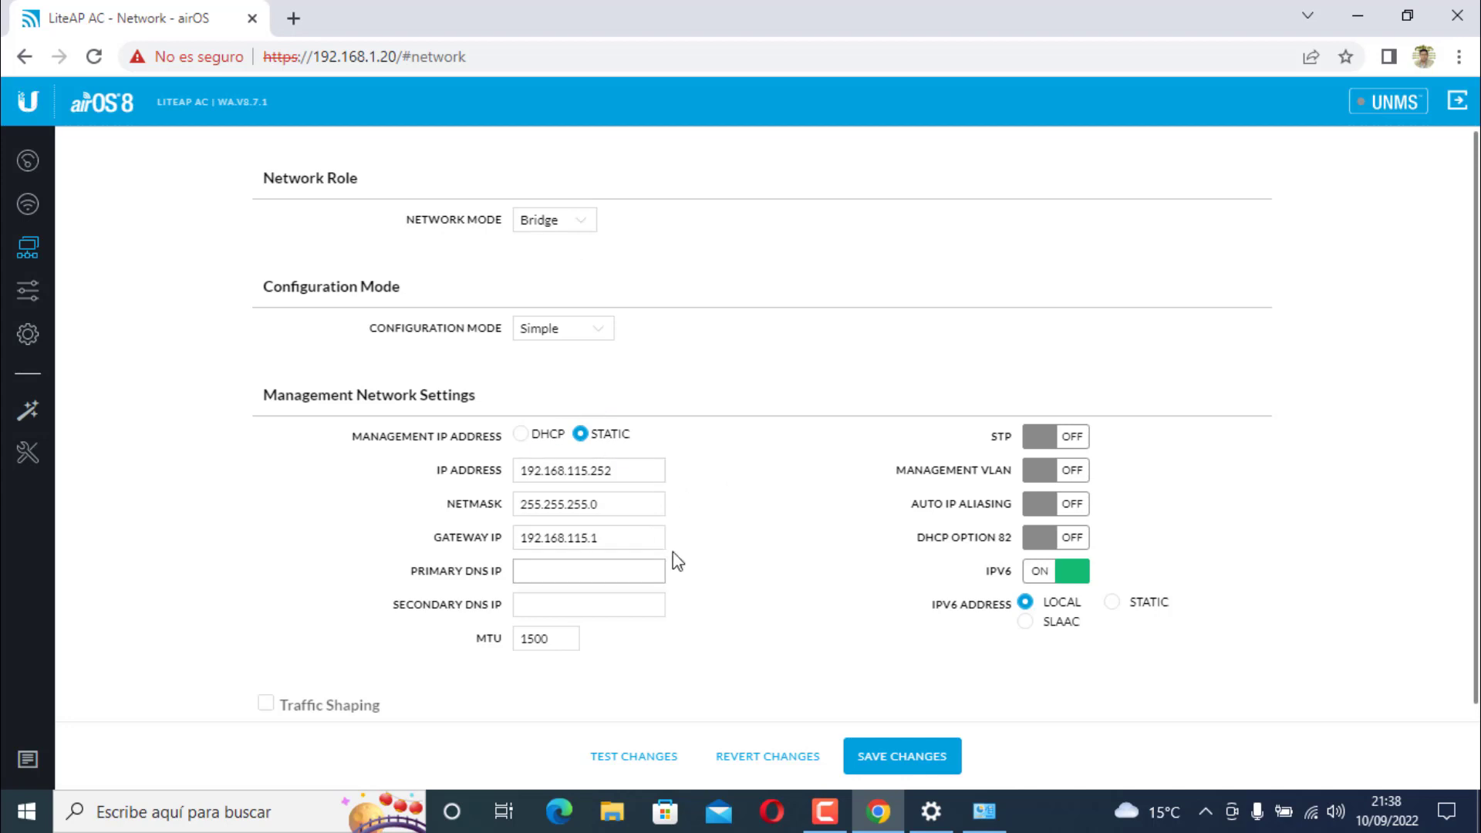
pyautogui.scroll(-1, 705, 537)
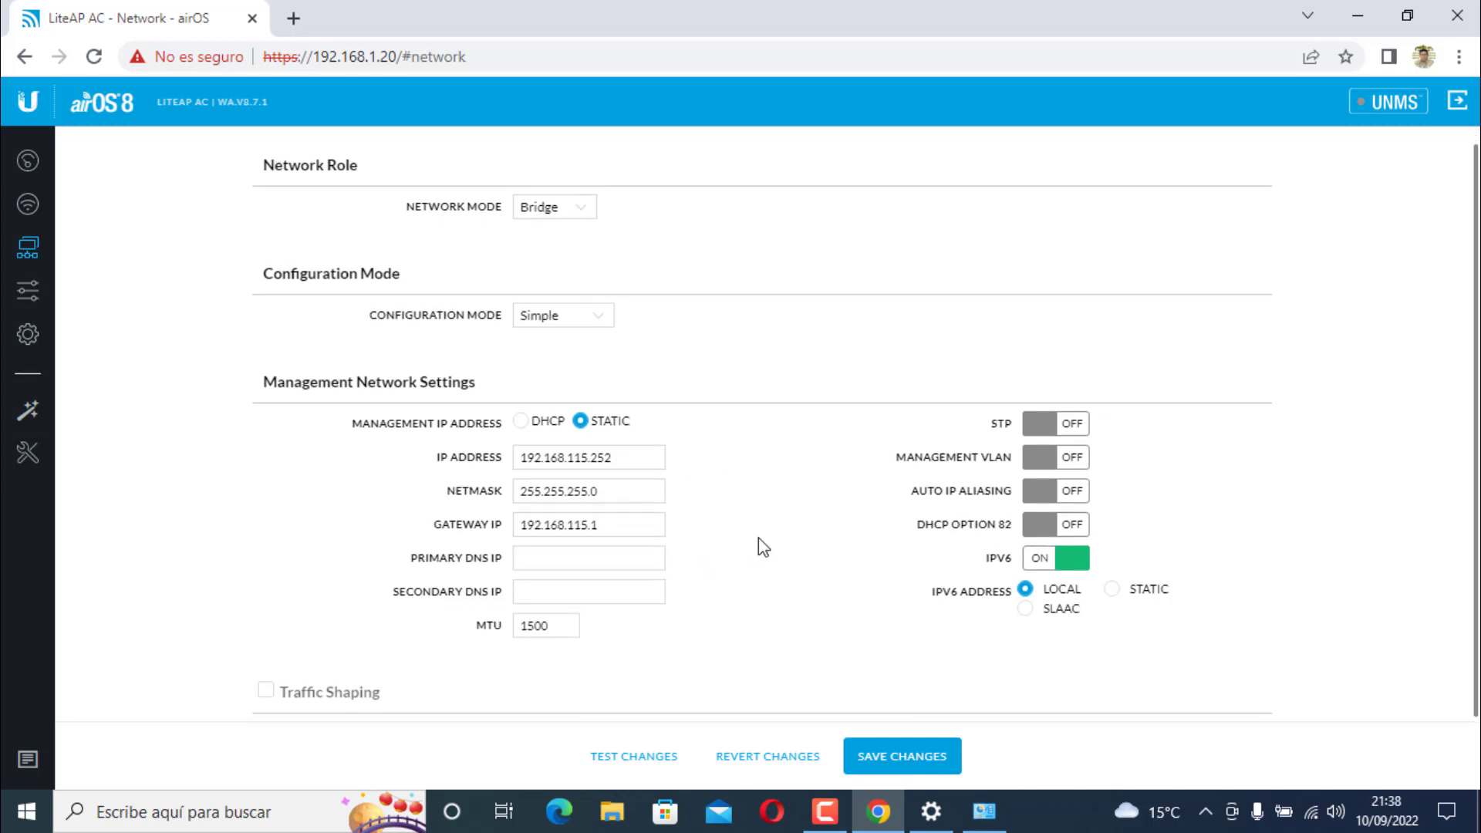
pyautogui.click(904, 758)
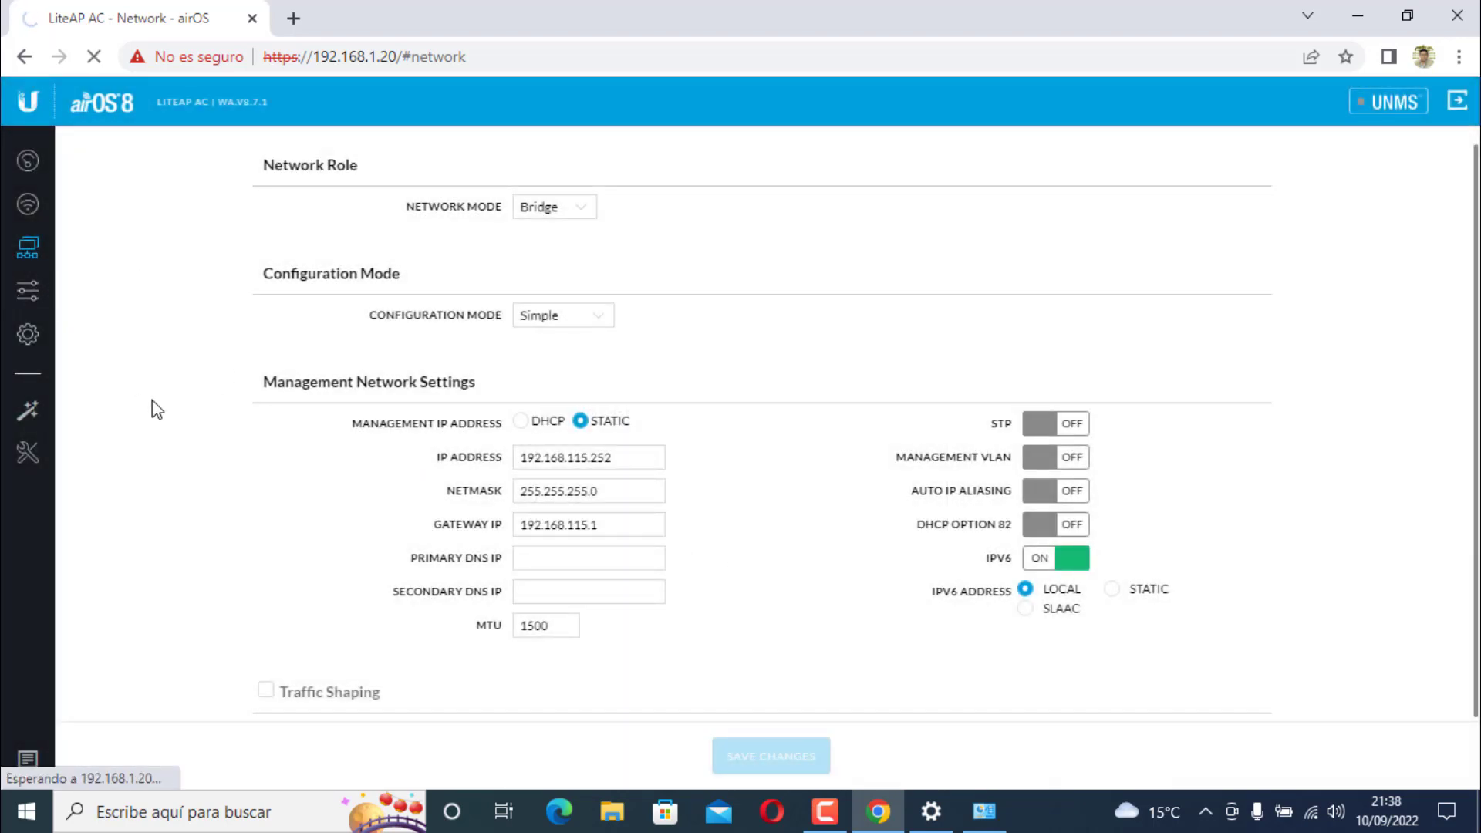
# View the Services page, then the System page, while the device moves to 192.168.115.252.
pyautogui.click(41, 306)
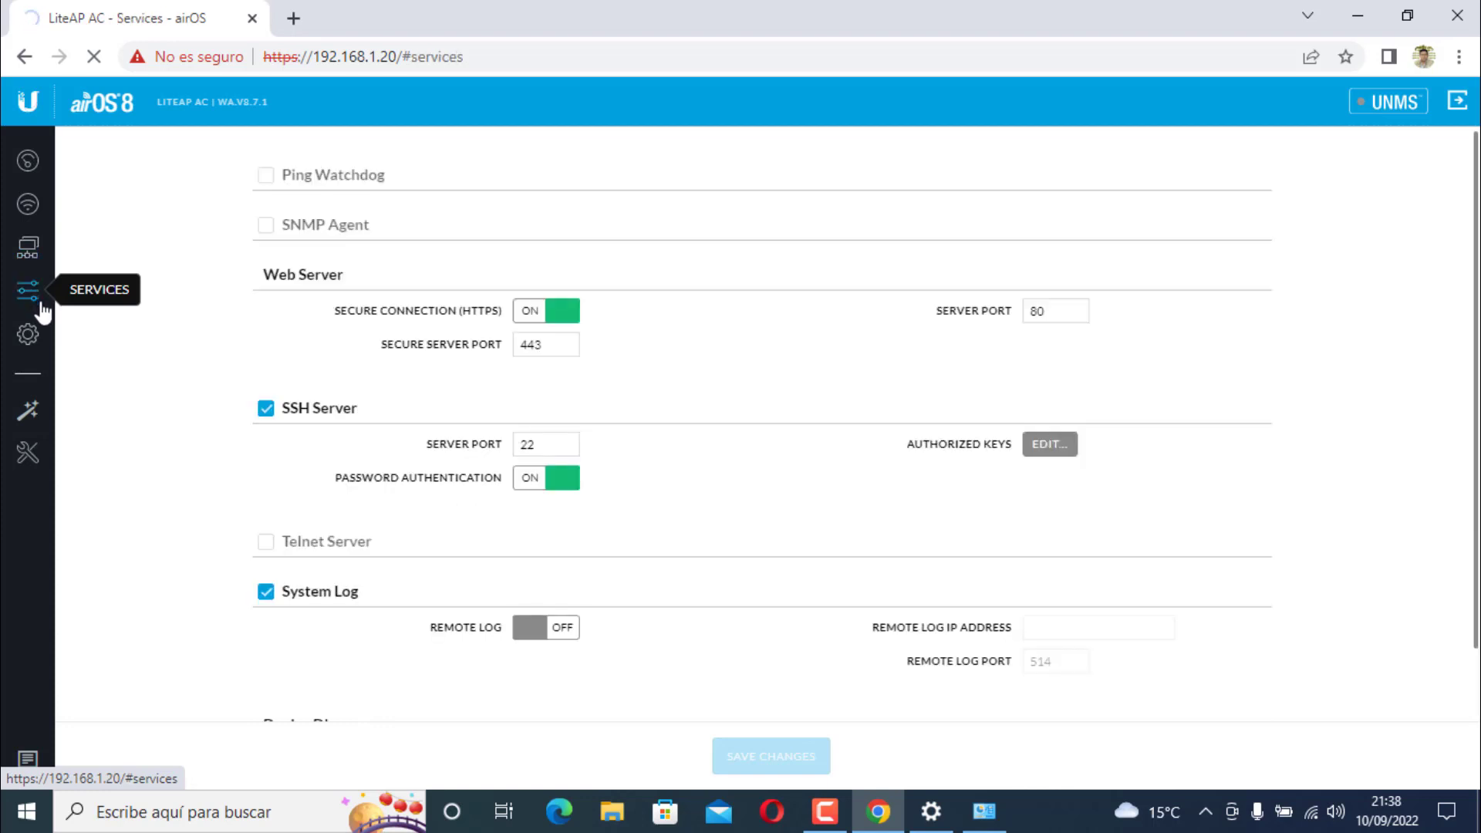
pyautogui.scroll(-1, 697, 408)
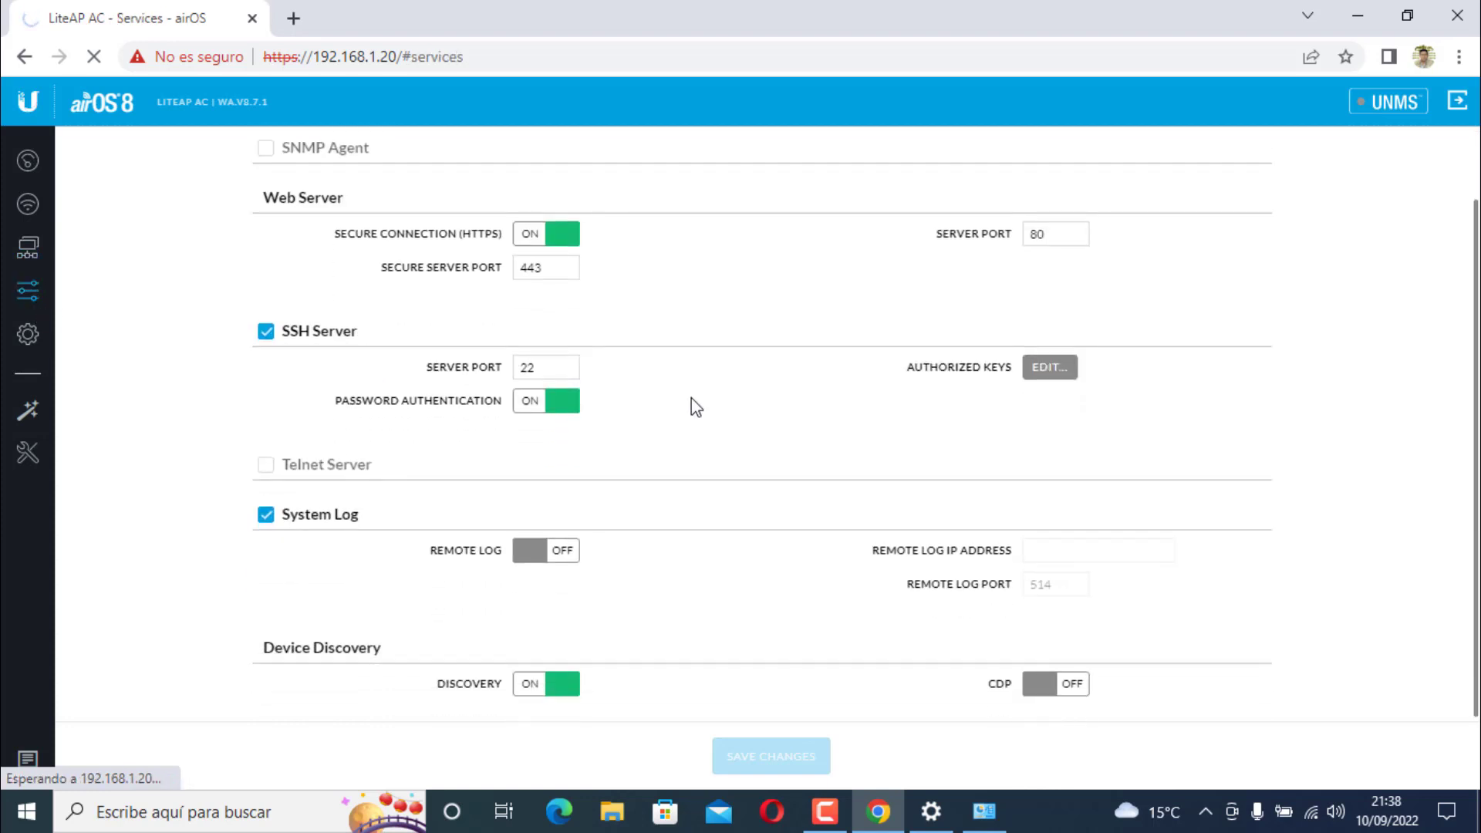
pyautogui.scroll(1, 697, 401)
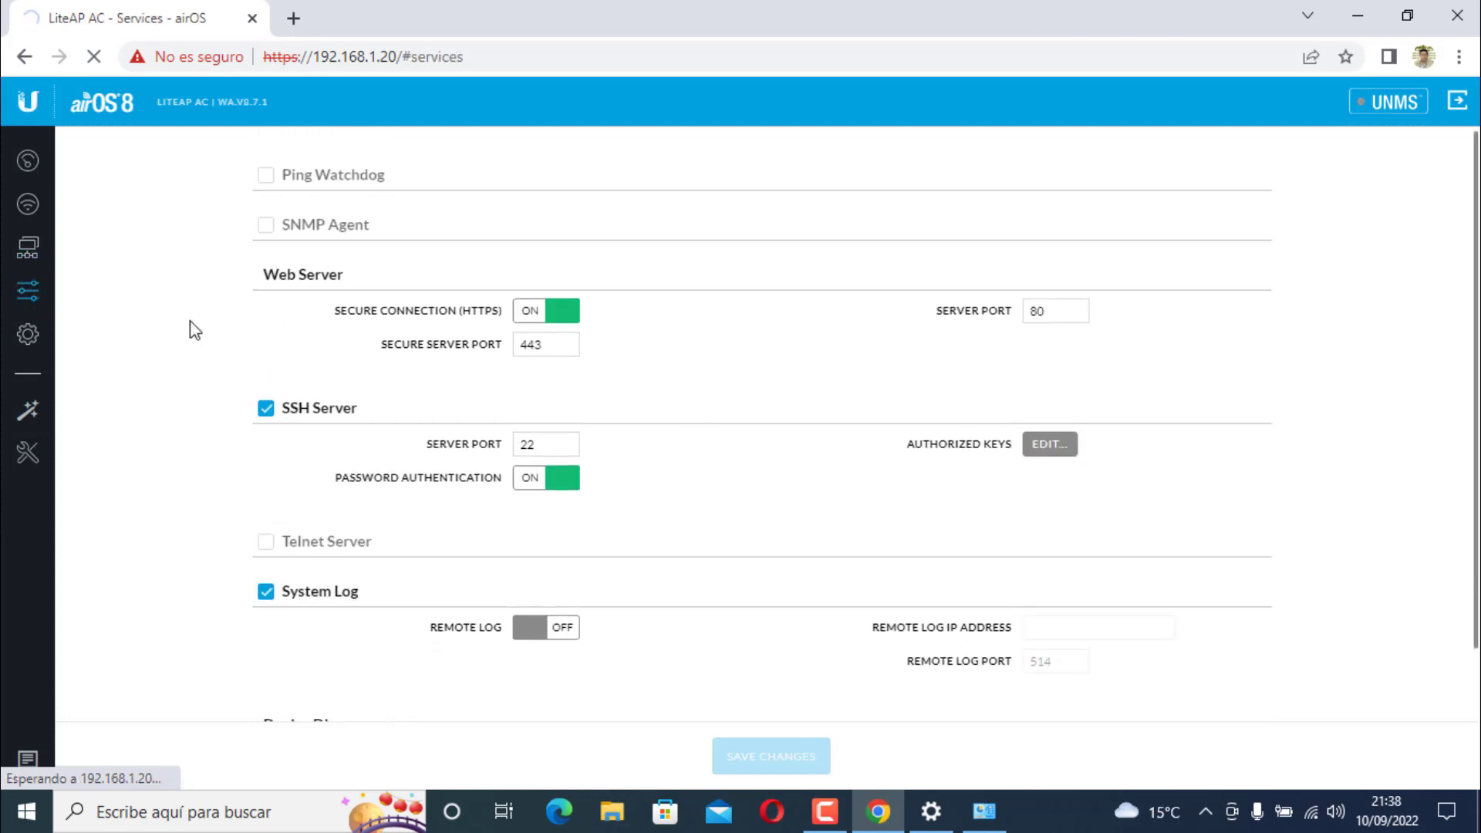
pyautogui.click(29, 337)
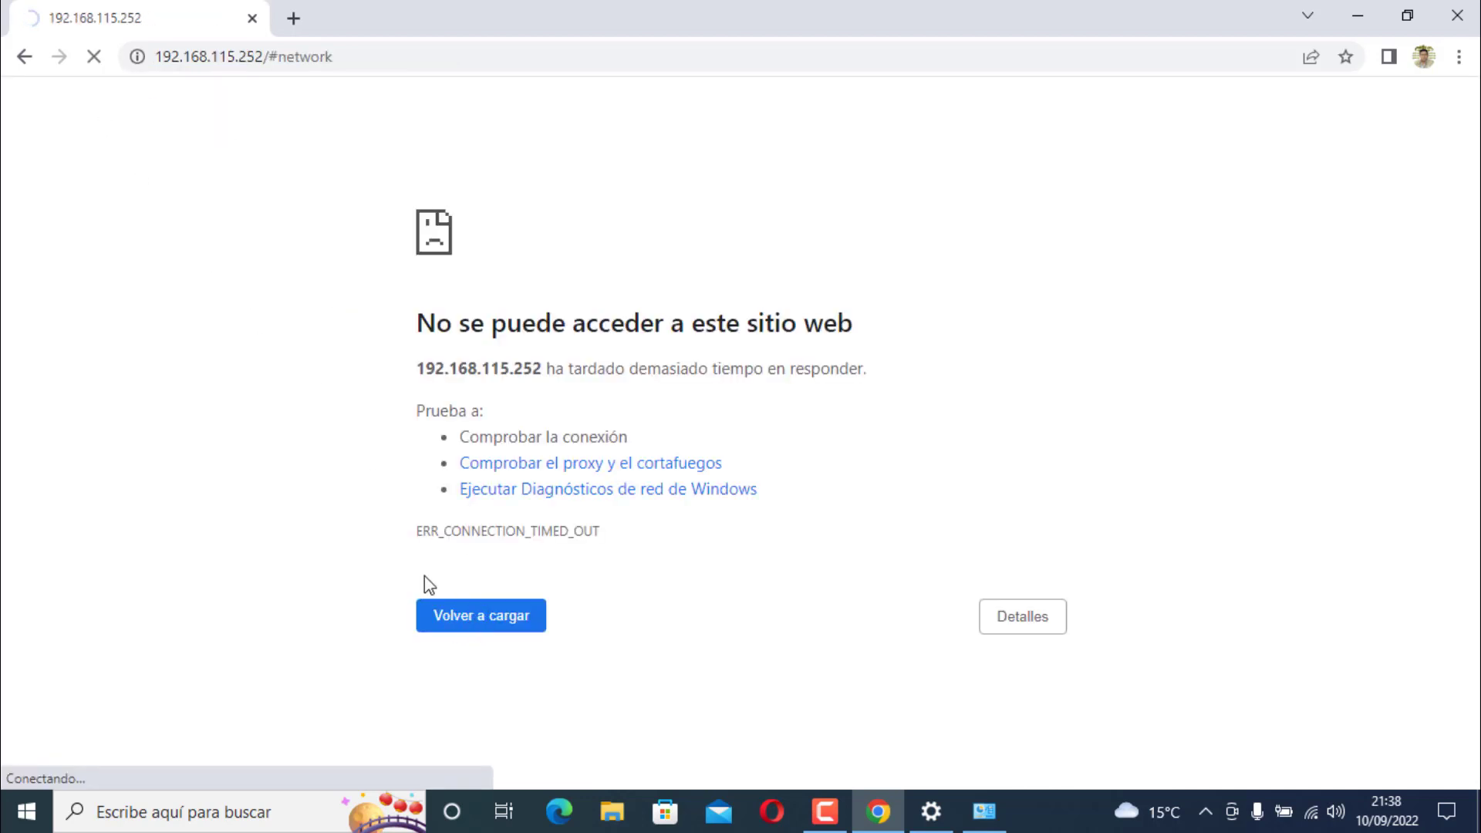
# Open the Ethernet adapter's Internet Protocol Version 4 (TCP/IPv4) properties.
pyautogui.click(985, 811)
pyautogui.doubleClick(164, 155)
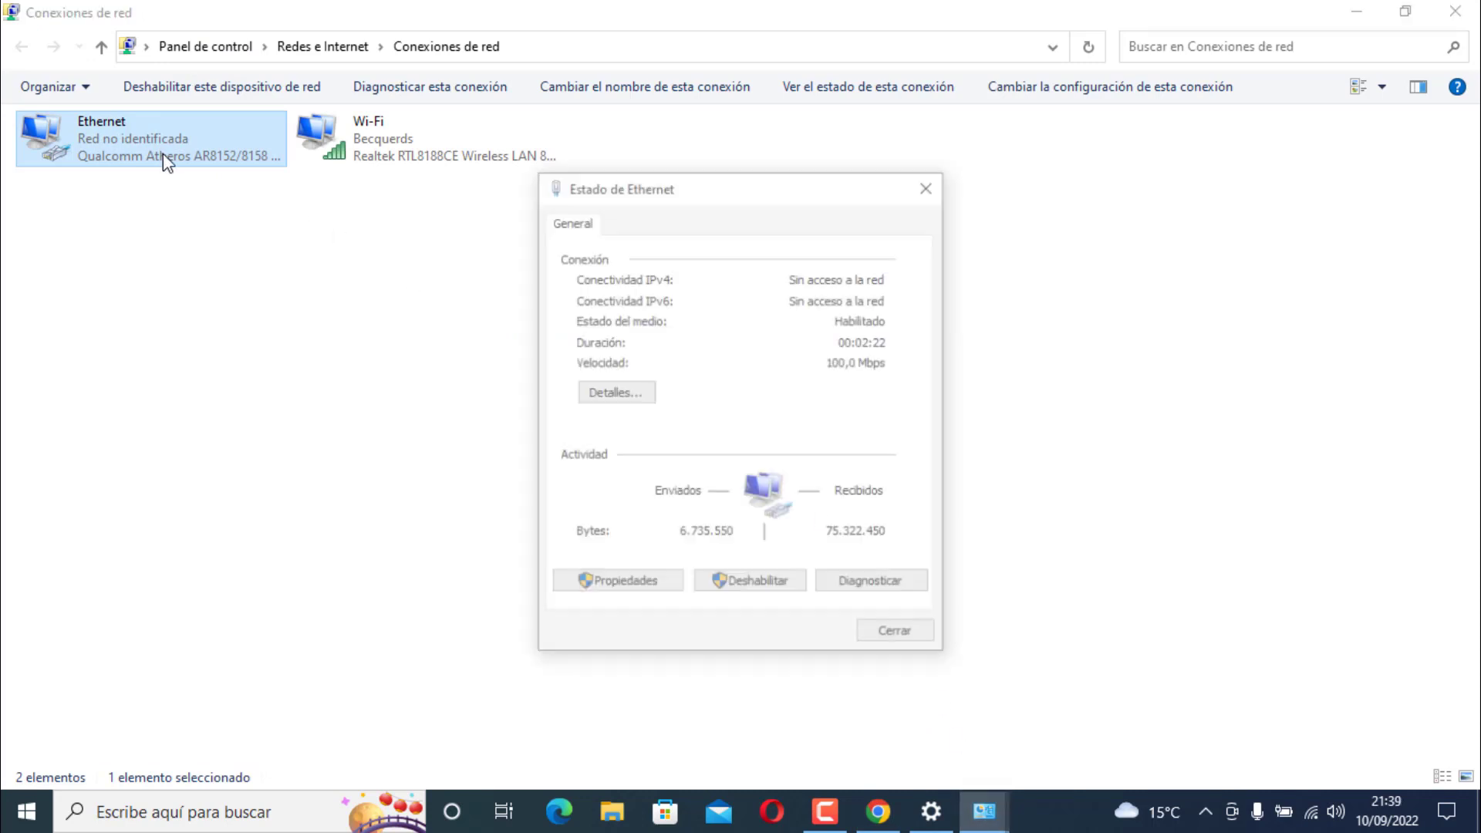
pyautogui.click(609, 584)
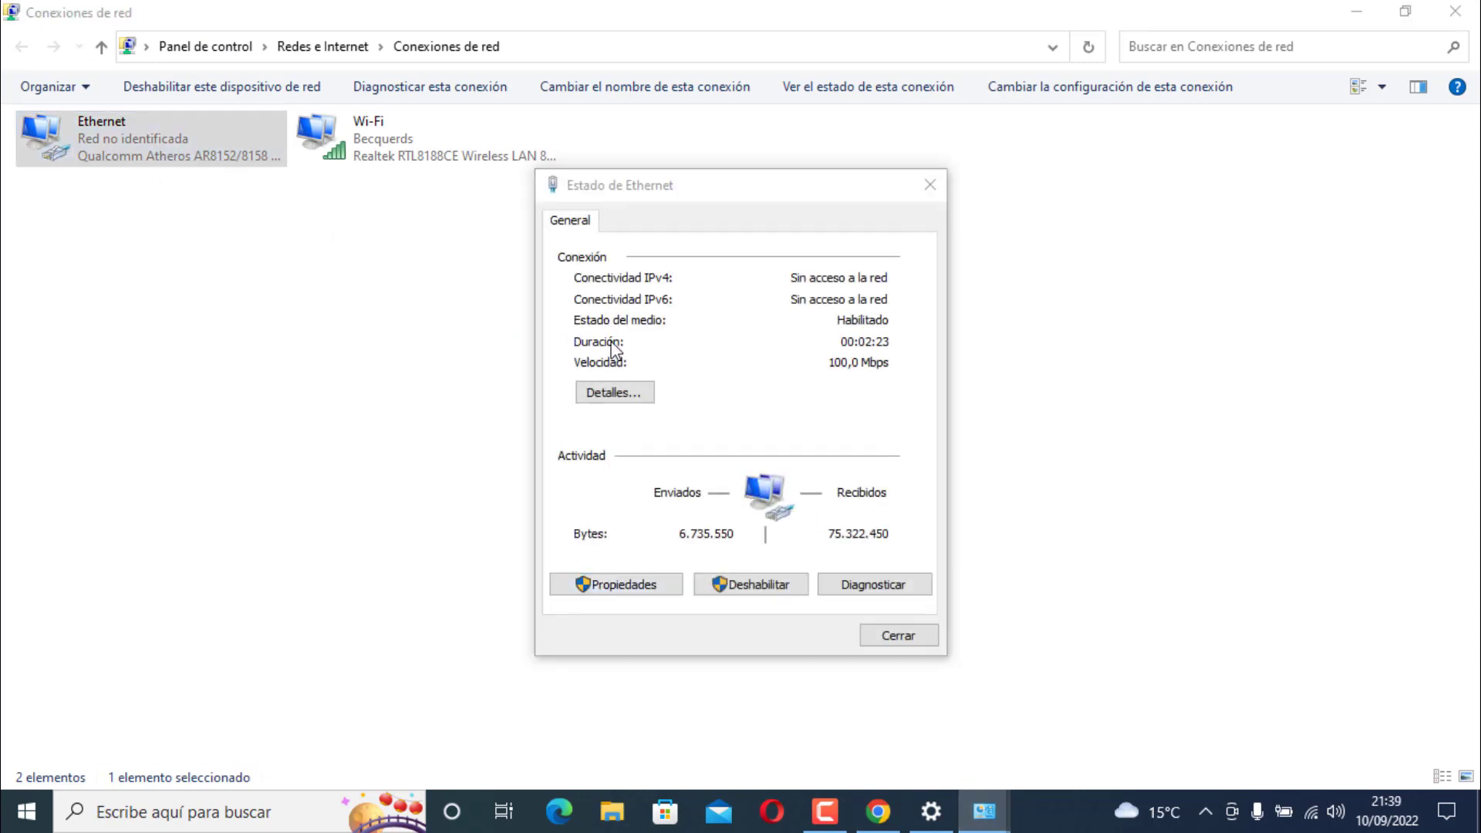
pyautogui.scroll(-1, 849, 432)
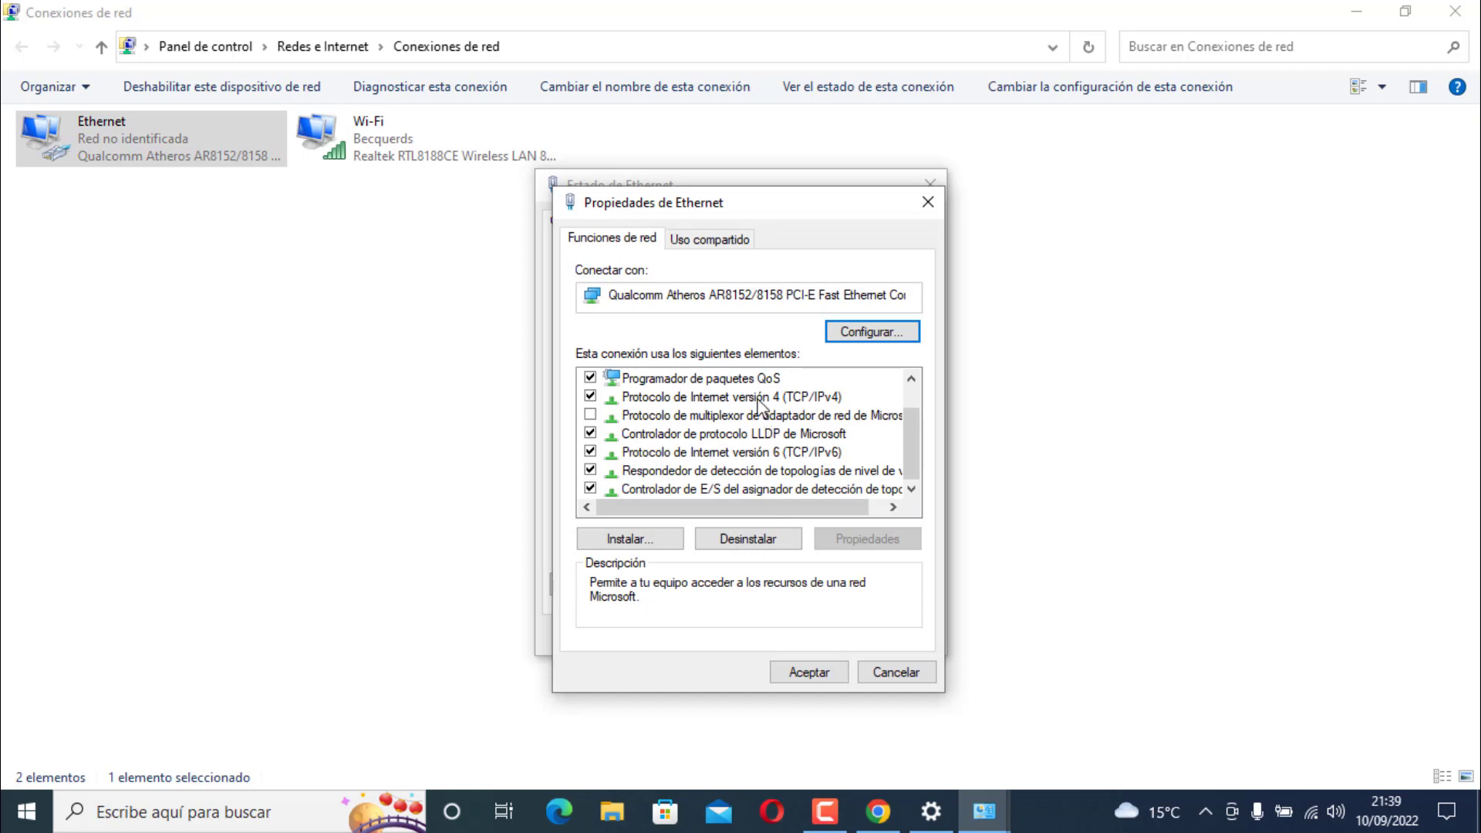
pyautogui.doubleClick(759, 398)
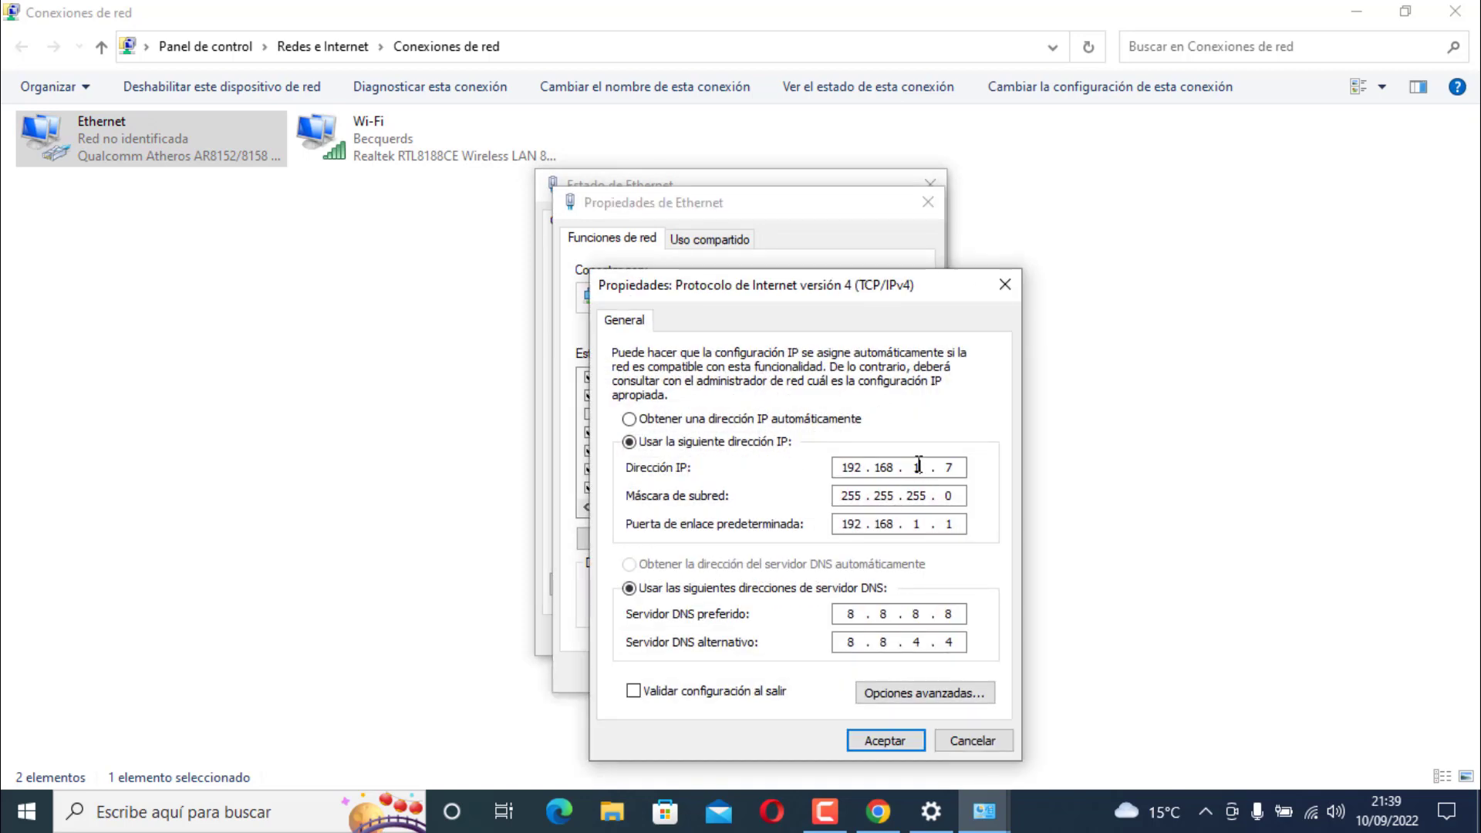
# Set IPv4 address 192.168.115.7 with gateway 192.168.115.1, apply it, and return to Chrome.
pyautogui.write('5')
pyautogui.click(949, 524)
pyautogui.write('1')
pyautogui.click(924, 524)
pyautogui.write('15')
pyautogui.click(899, 743)
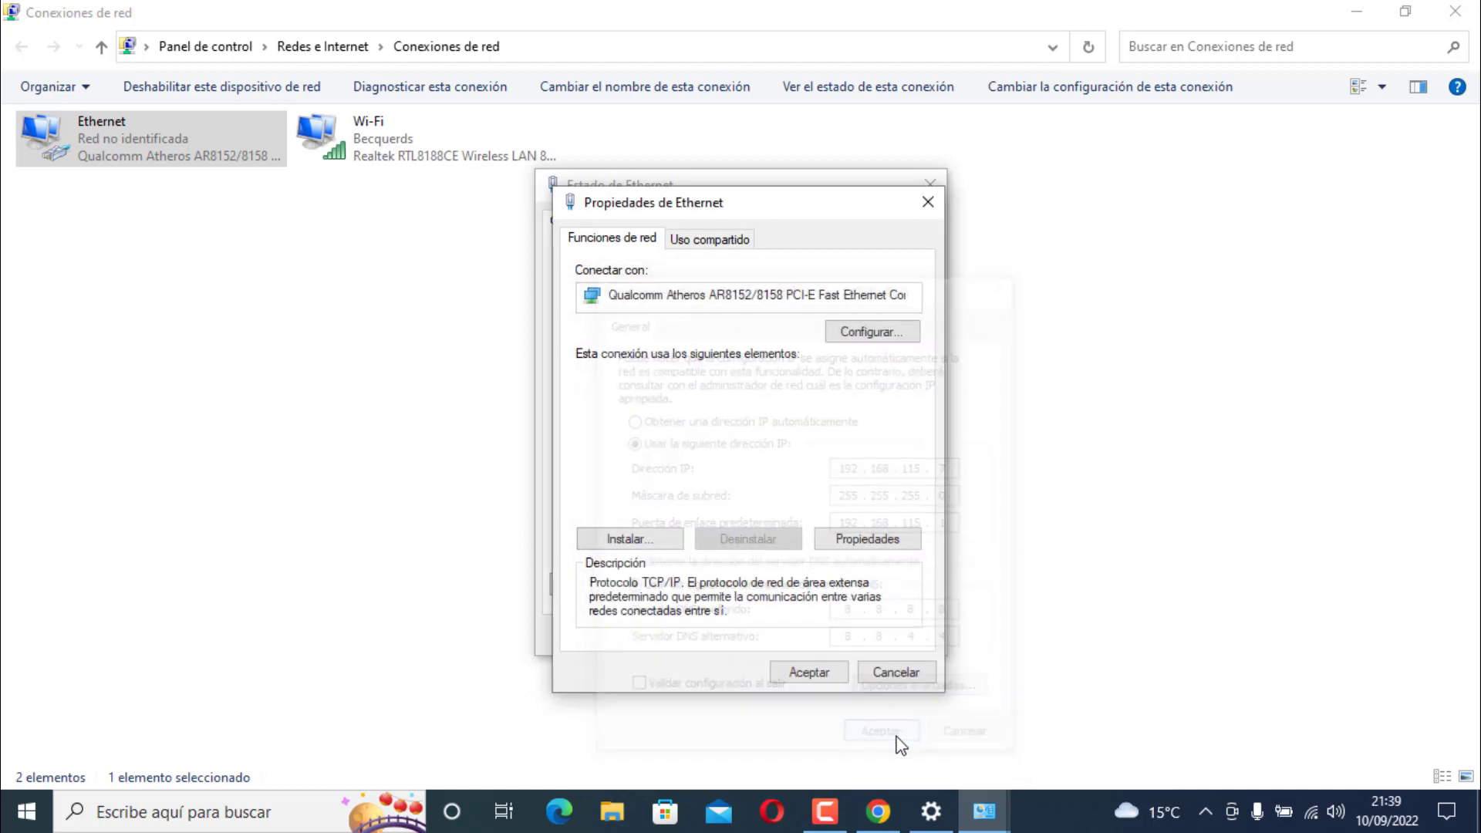
pyautogui.click(814, 671)
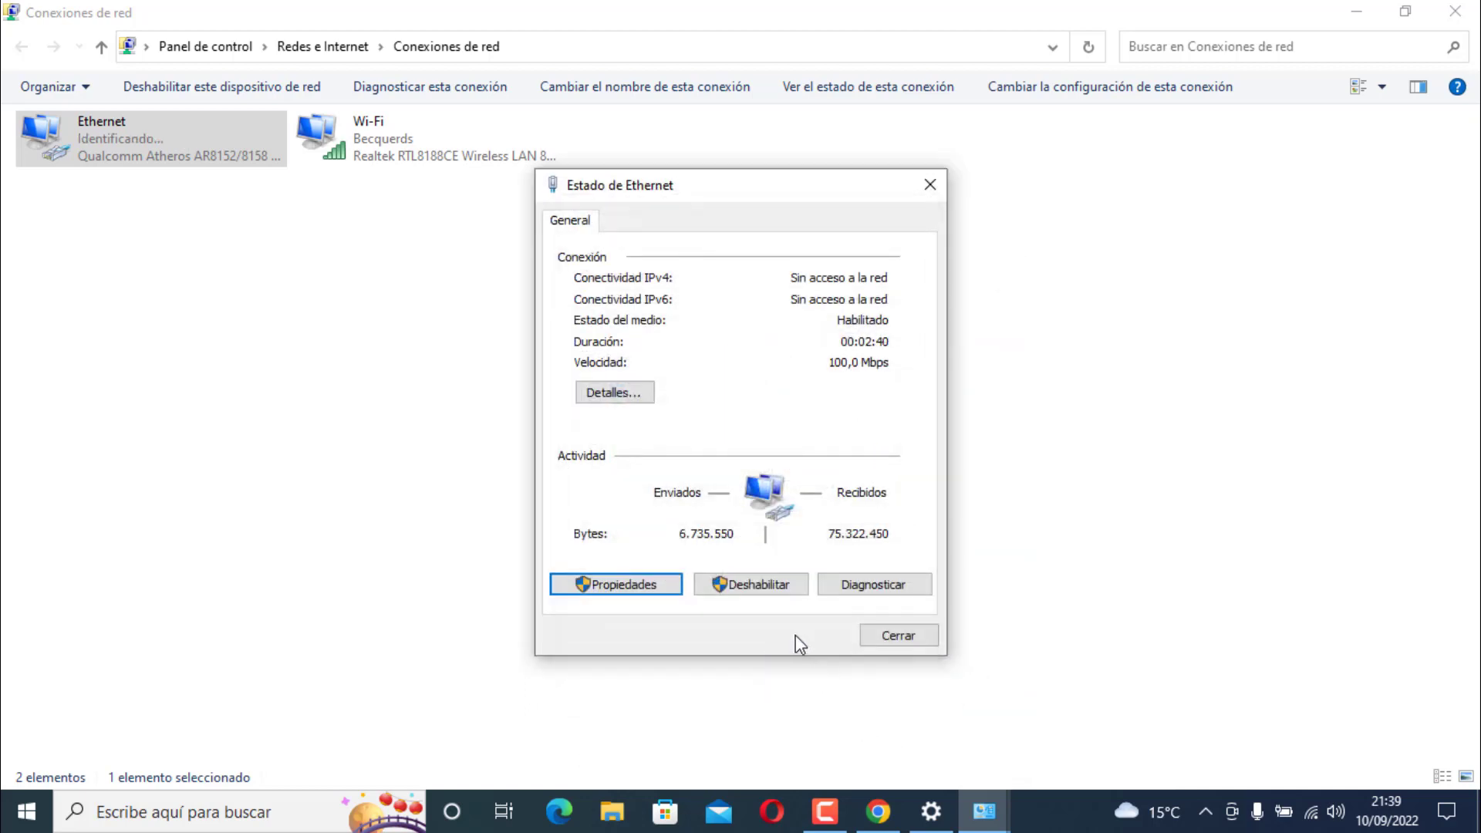
pyautogui.click(891, 636)
pyautogui.click(878, 811)
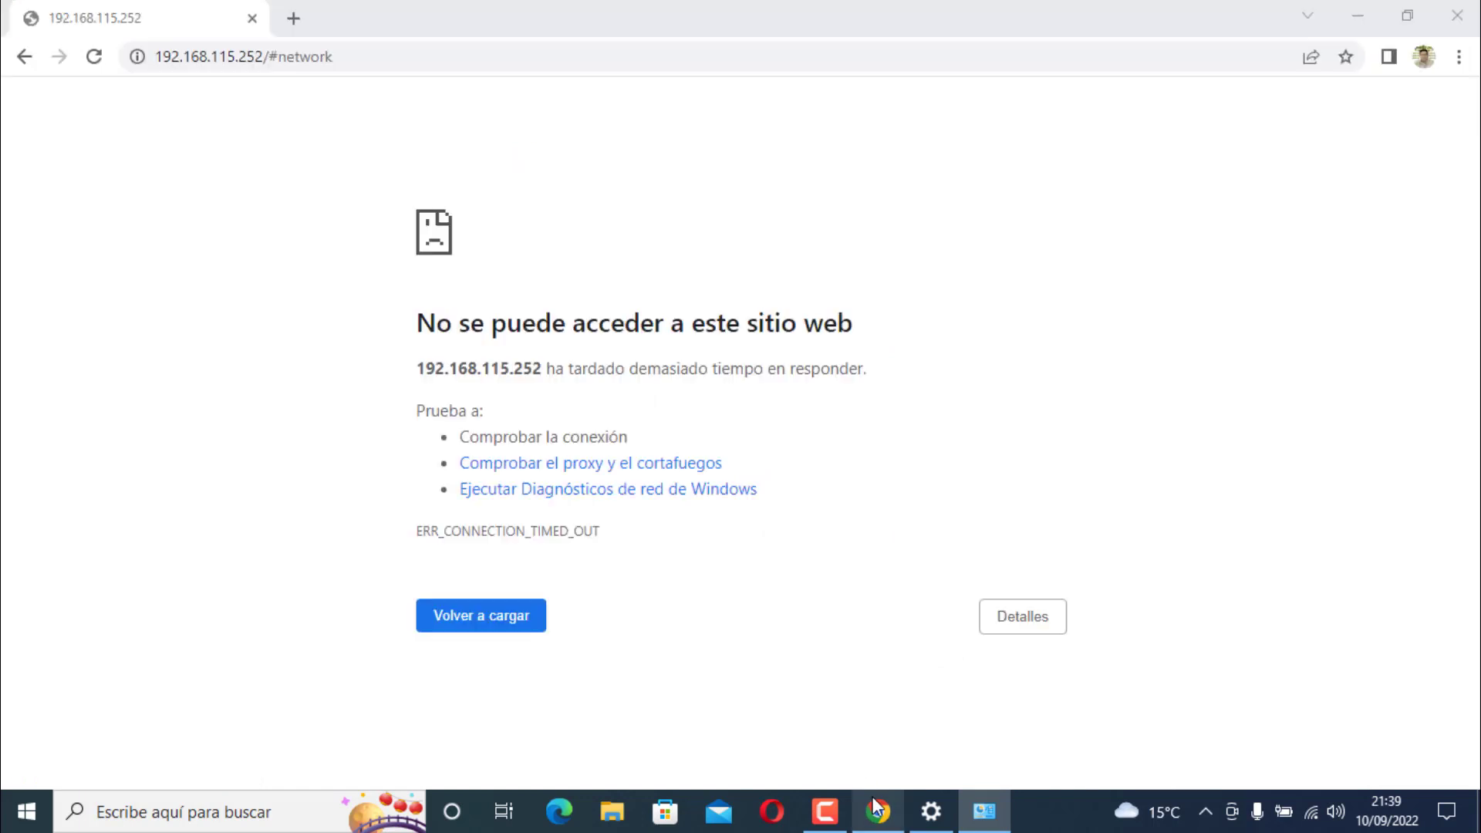
# Reload 192.168.115.252 and proceed past the certificate warning.
pyautogui.click(464, 617)
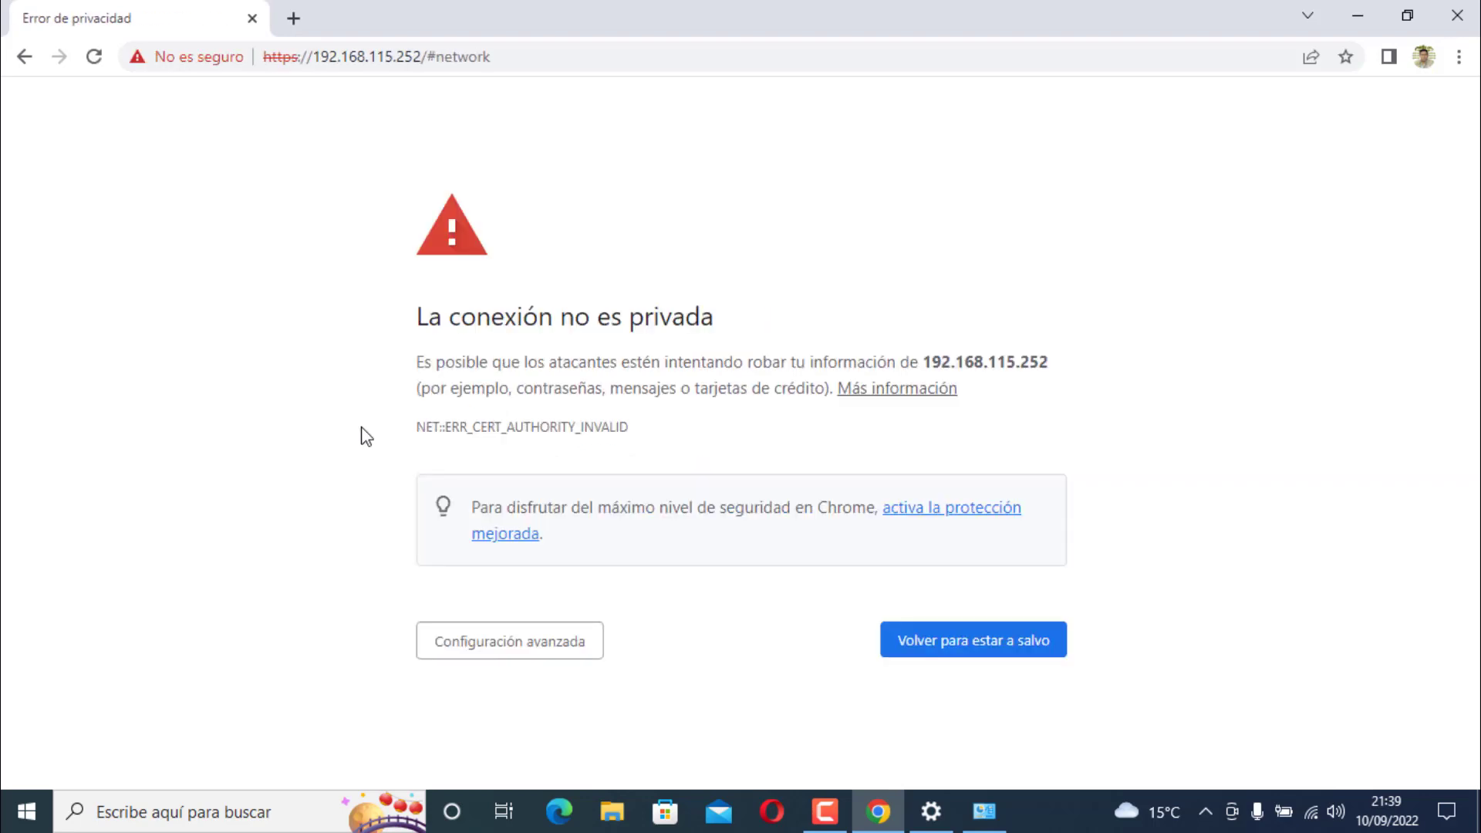
pyautogui.click(519, 638)
pyautogui.scroll(-1, 586, 586)
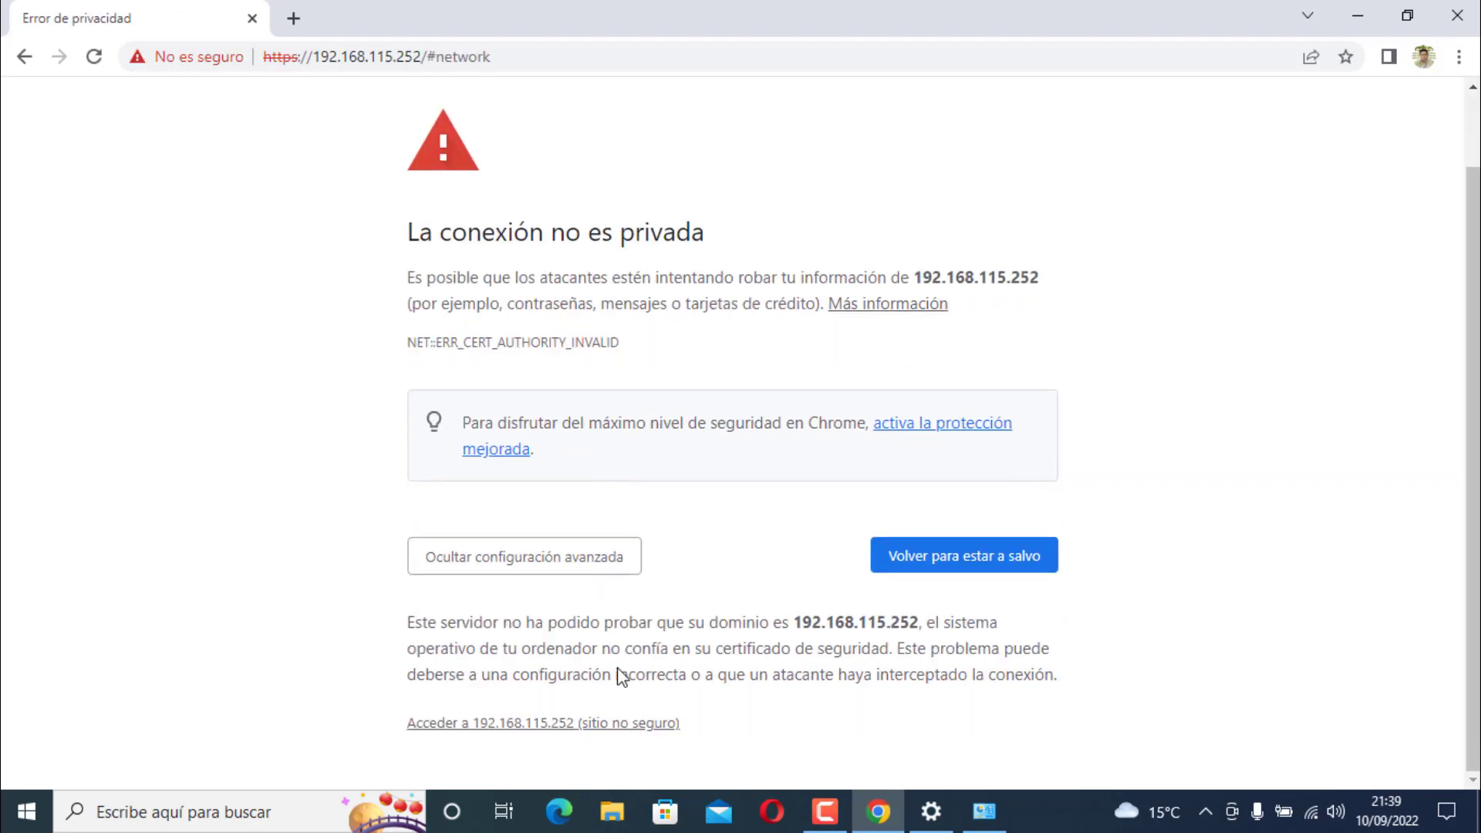
pyautogui.click(613, 725)
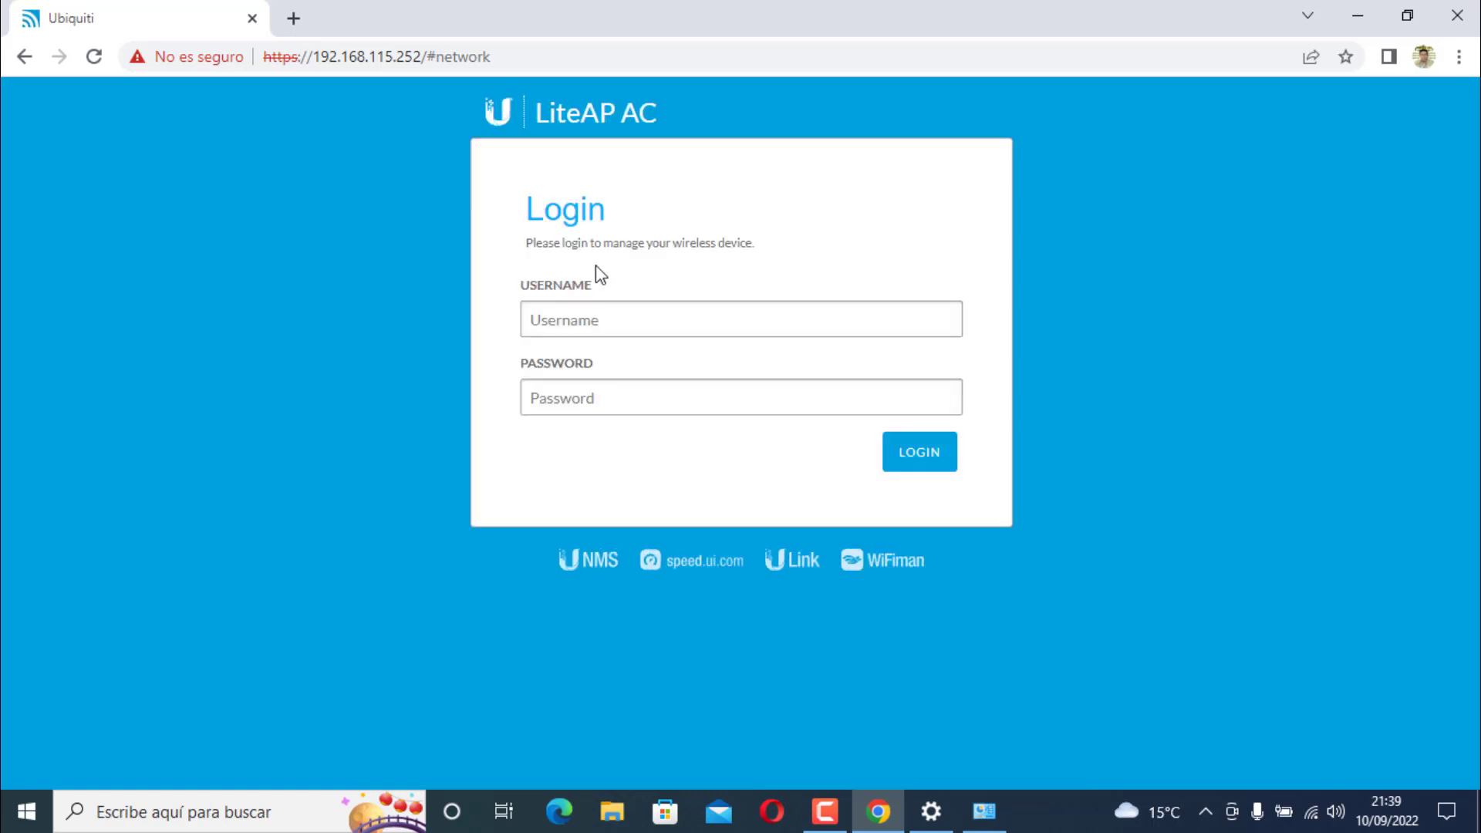
# Log in to airOS with the saved username and the account password.
pyautogui.click(615, 318)
pyautogui.click(635, 361)
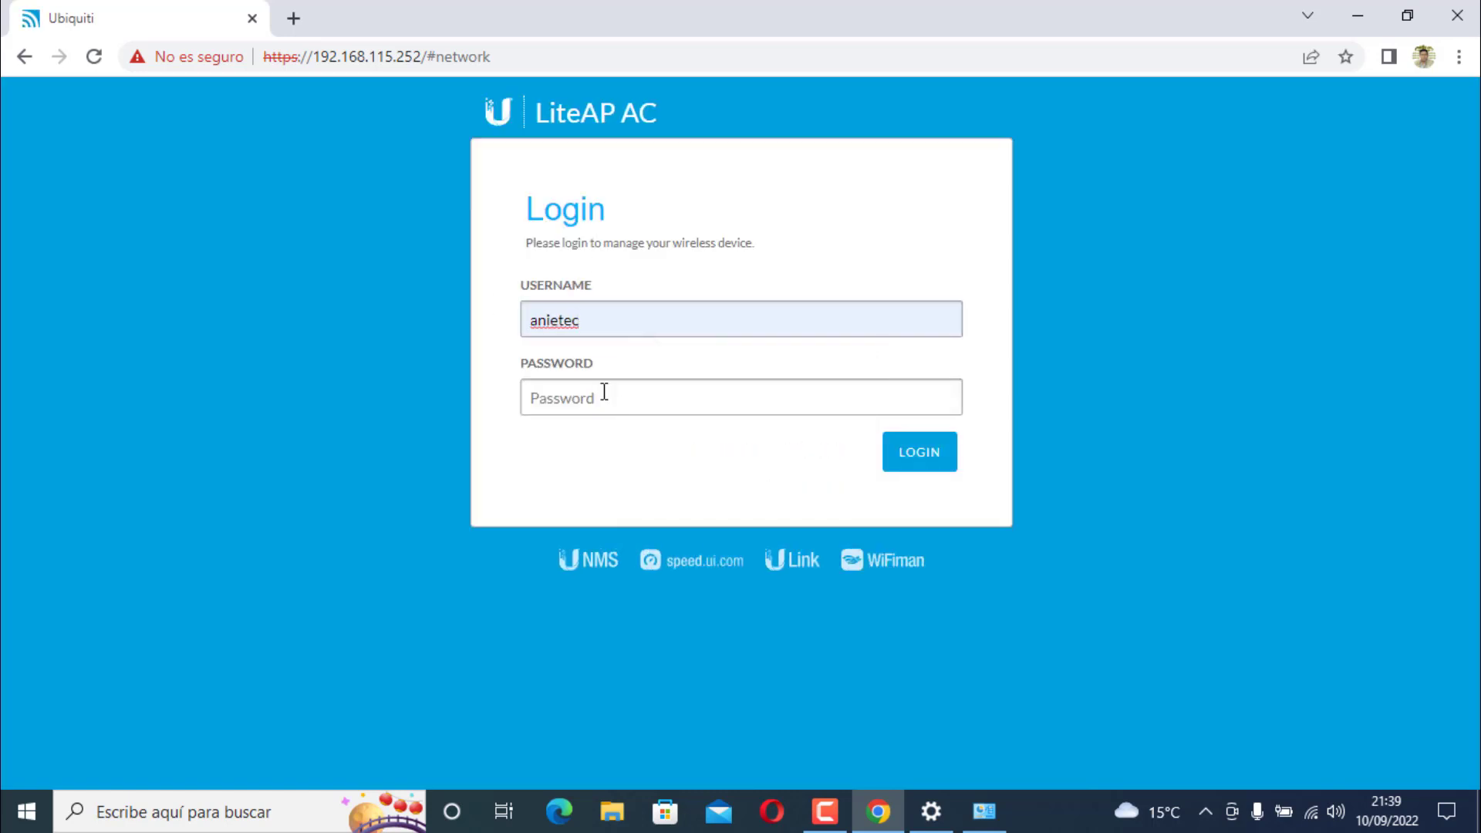
pyautogui.write('••')
pyautogui.press('BackSpace')
pyautogui.press('BackSpace')
pyautogui.press('BackSpace')
pyautogui.press('BackSpace')
pyautogui.press('BackSpace')
pyautogui.press('BackSpace')
pyautogui.press('BackSpace')
pyautogui.press('BackSpace')
pyautogui.press('BackSpace')
pyautogui.write('••')
pyautogui.click(922, 452)
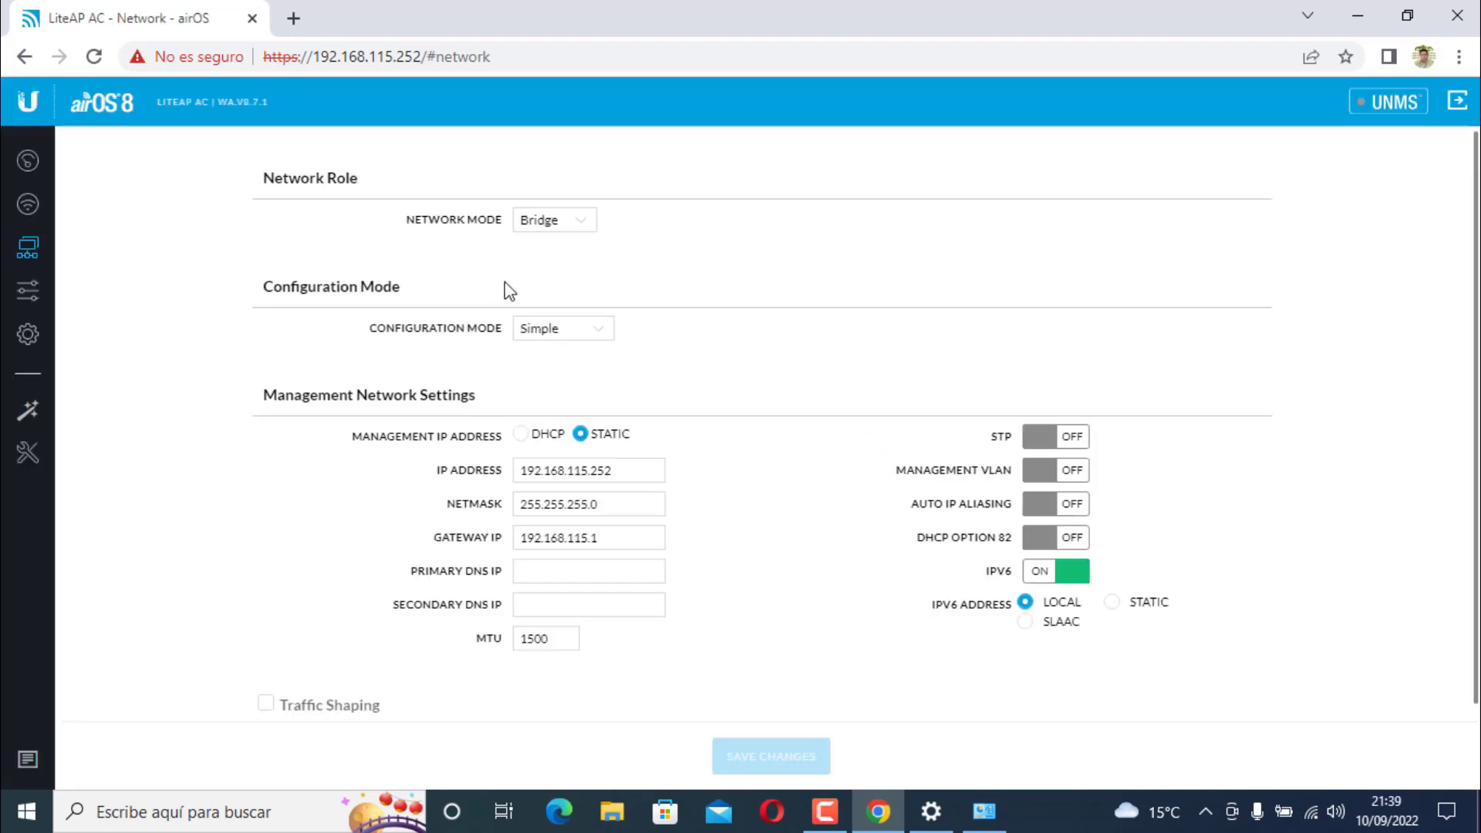
# Review the Network page's static IP 192.168.115.252, then go to Services.
pyautogui.scroll(-1, 747, 407)
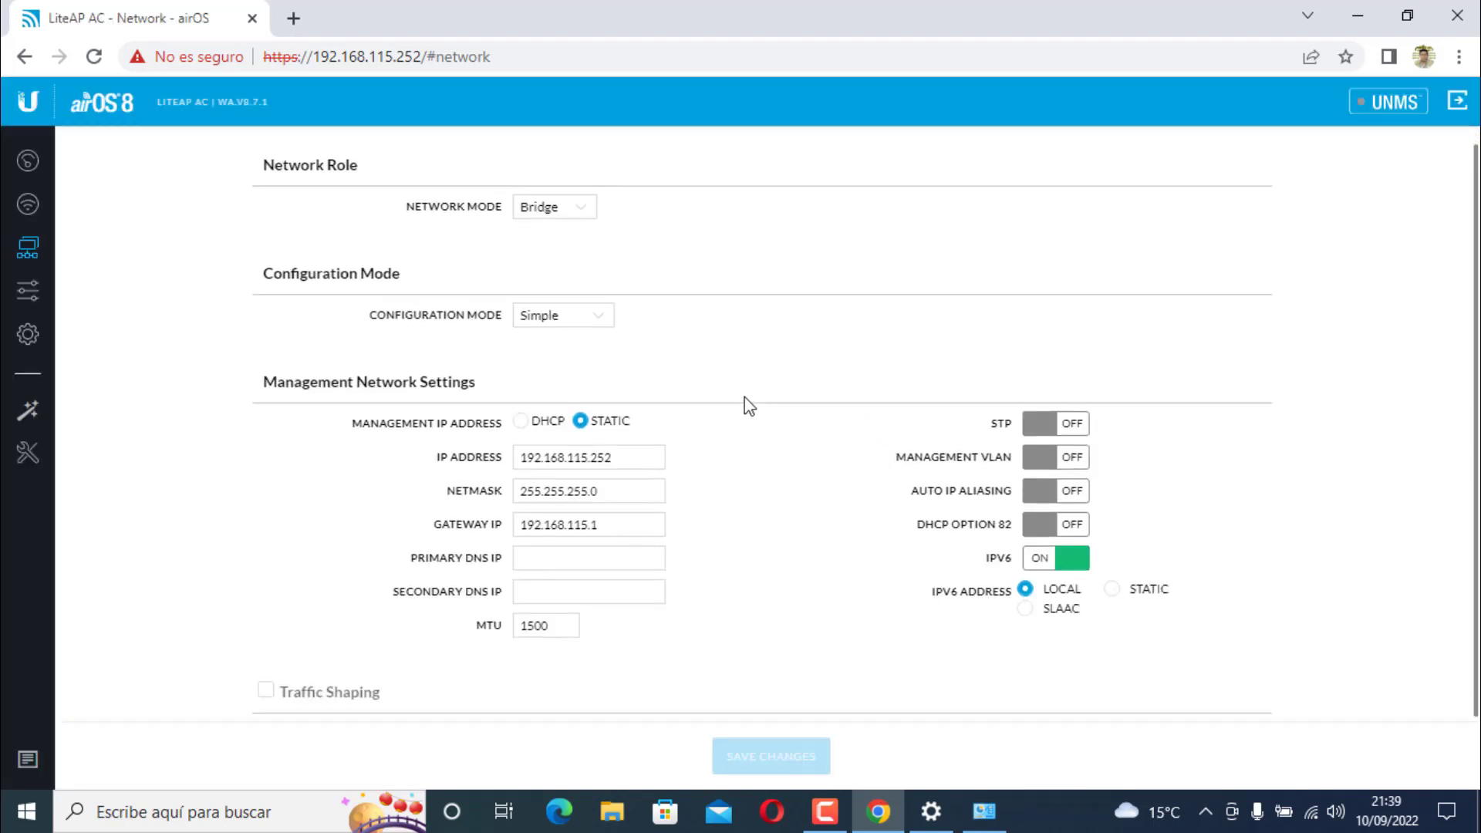
pyautogui.scroll(1, 745, 397)
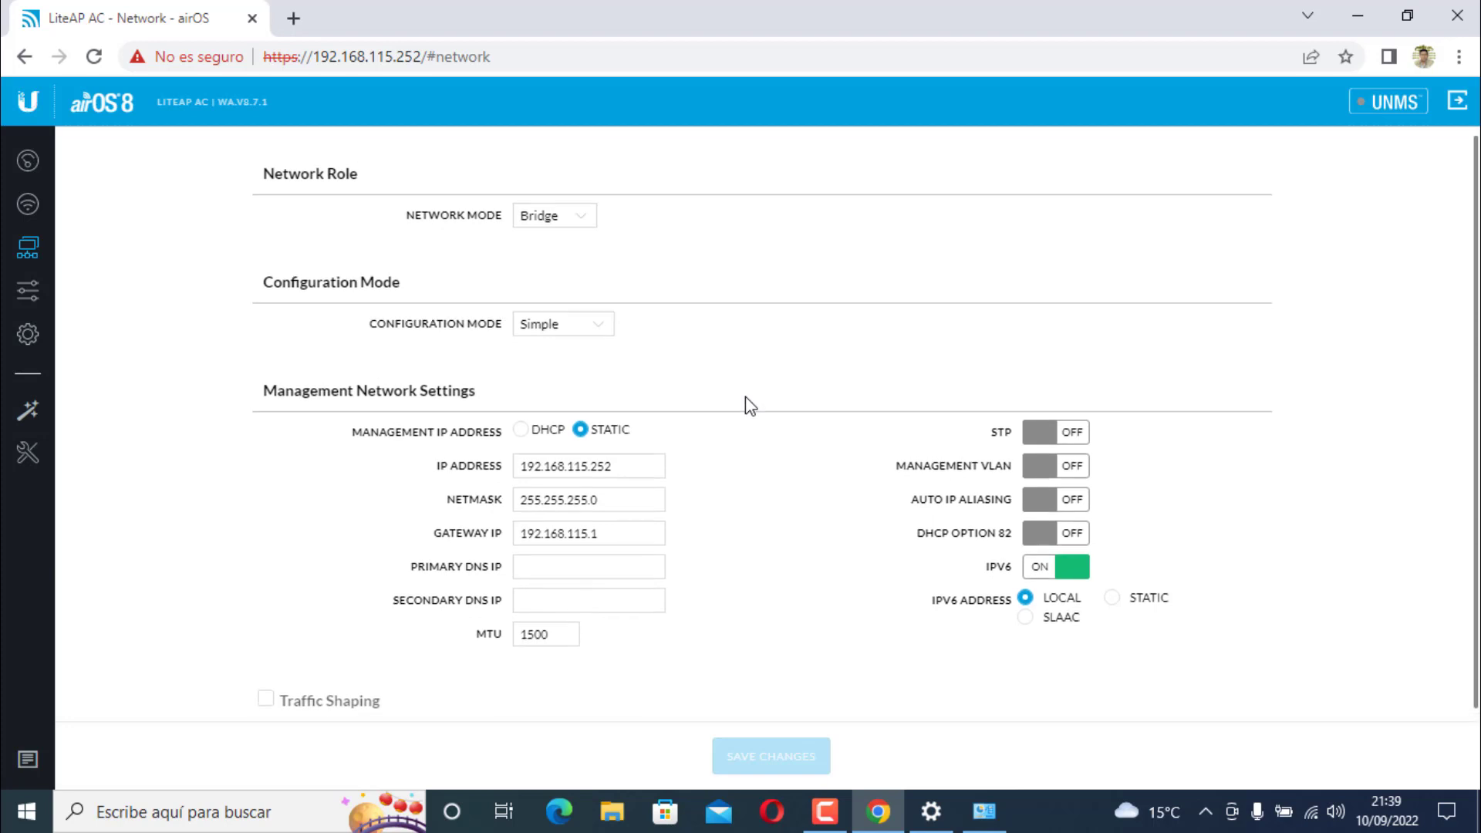
pyautogui.click(34, 303)
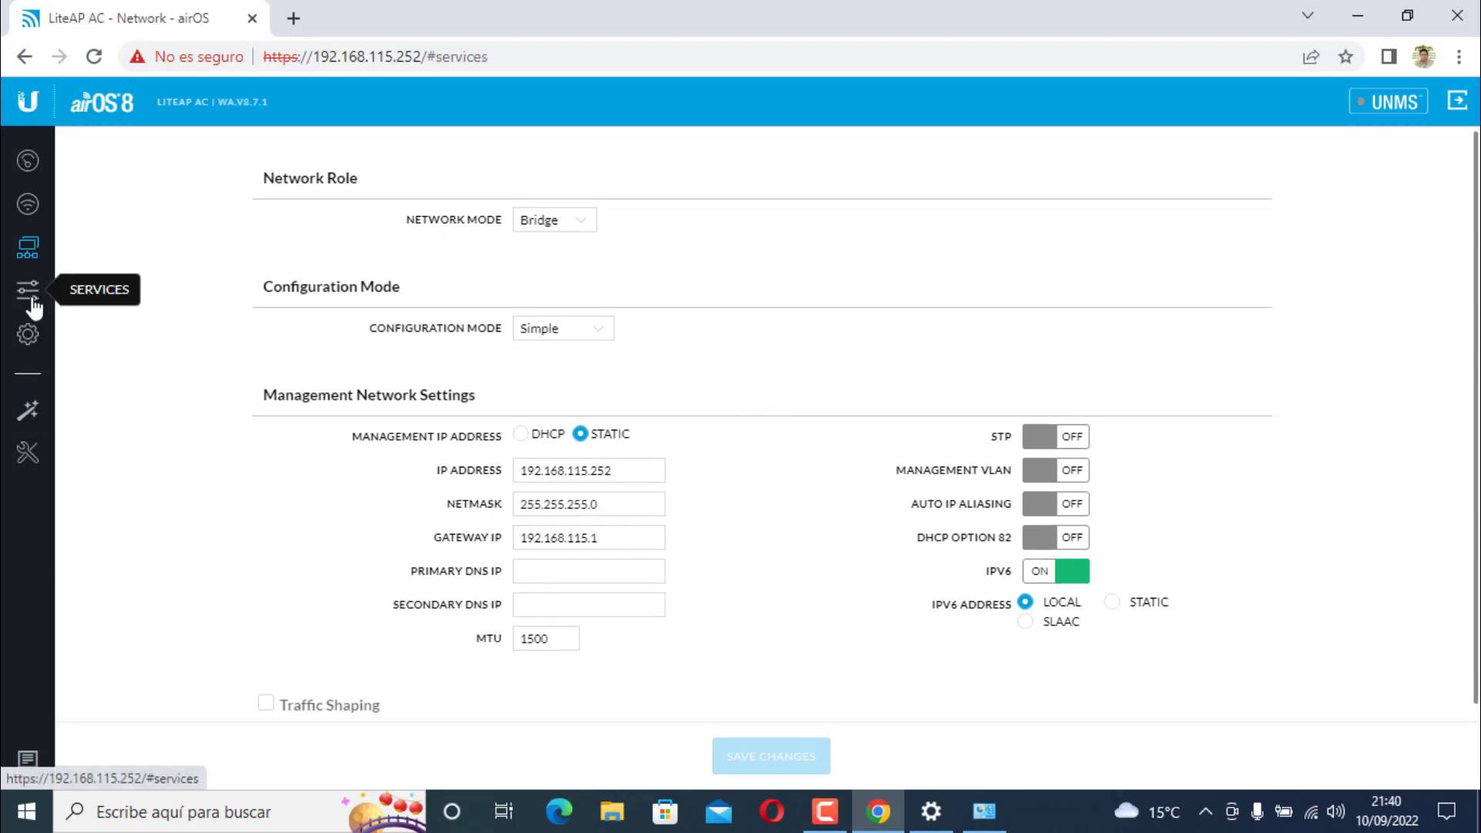
# On the System page, replace the device name with AAA E.
pyautogui.click(27, 339)
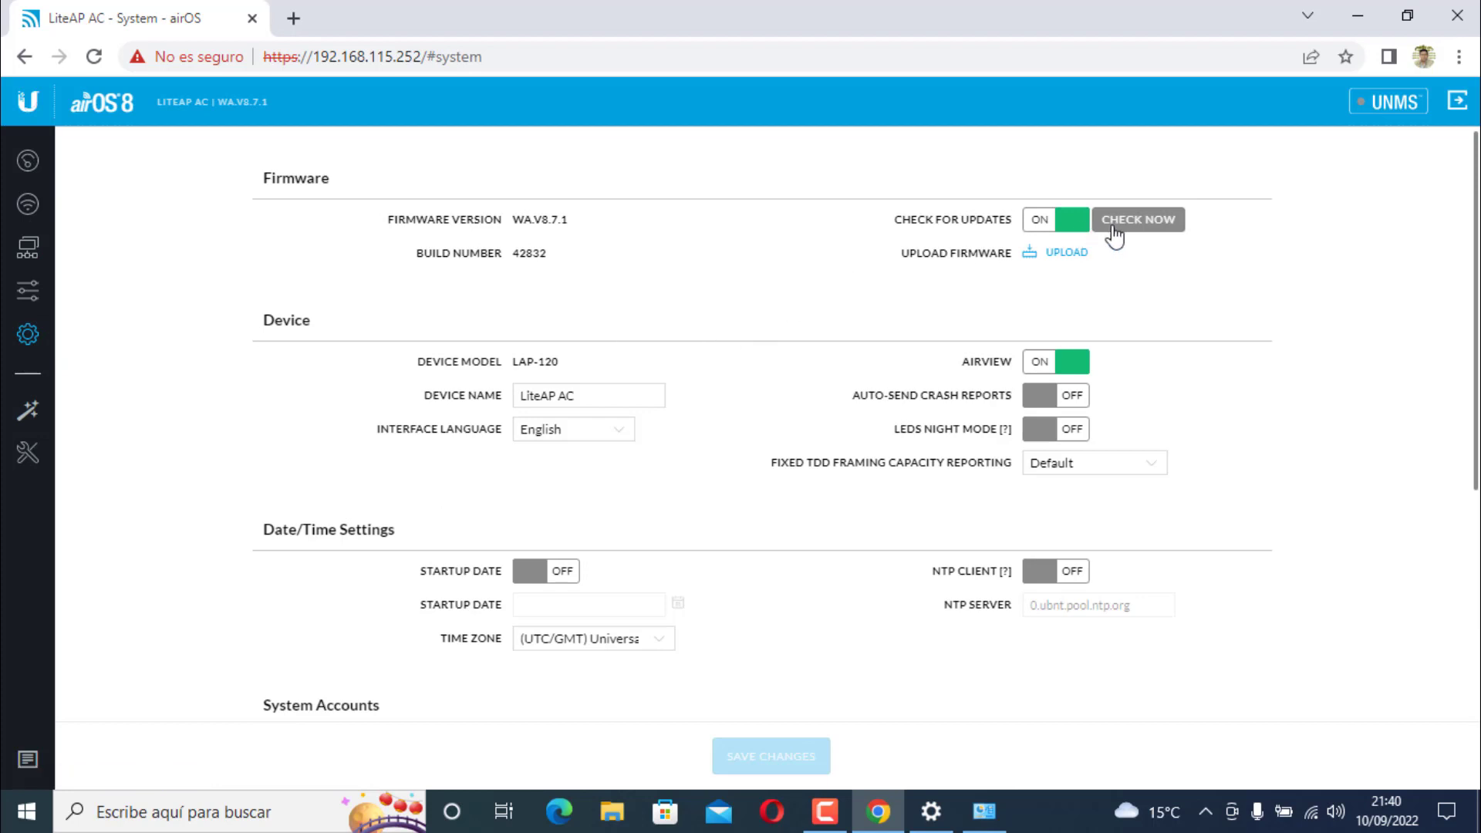
pyautogui.click(571, 399)
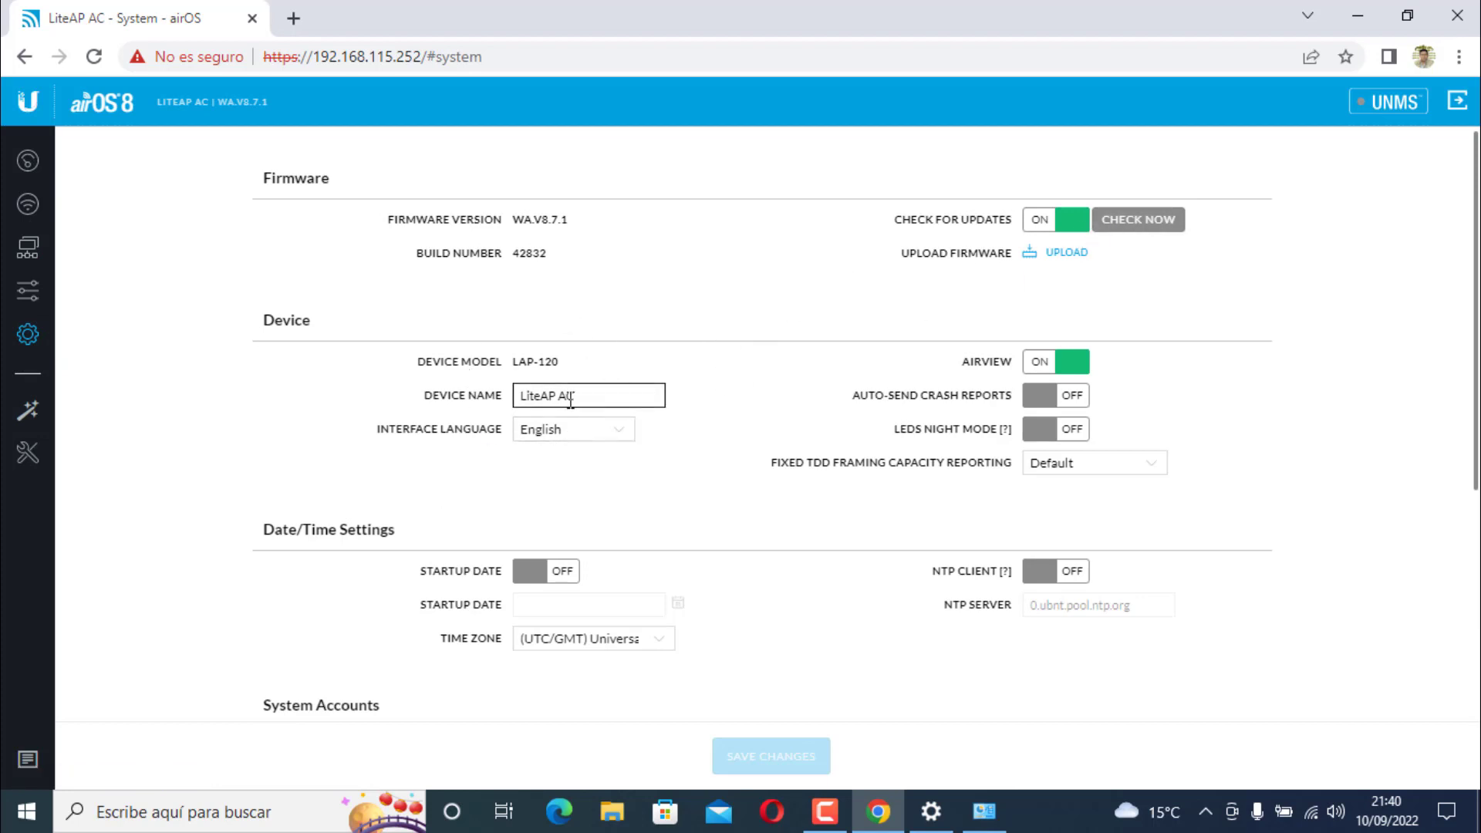
pyautogui.tripleClick(609, 398)
pyautogui.click(648, 396)
pyautogui.moveTo(584, 394); pyautogui.dragTo(473, 402)
pyautogui.write('AAA E')
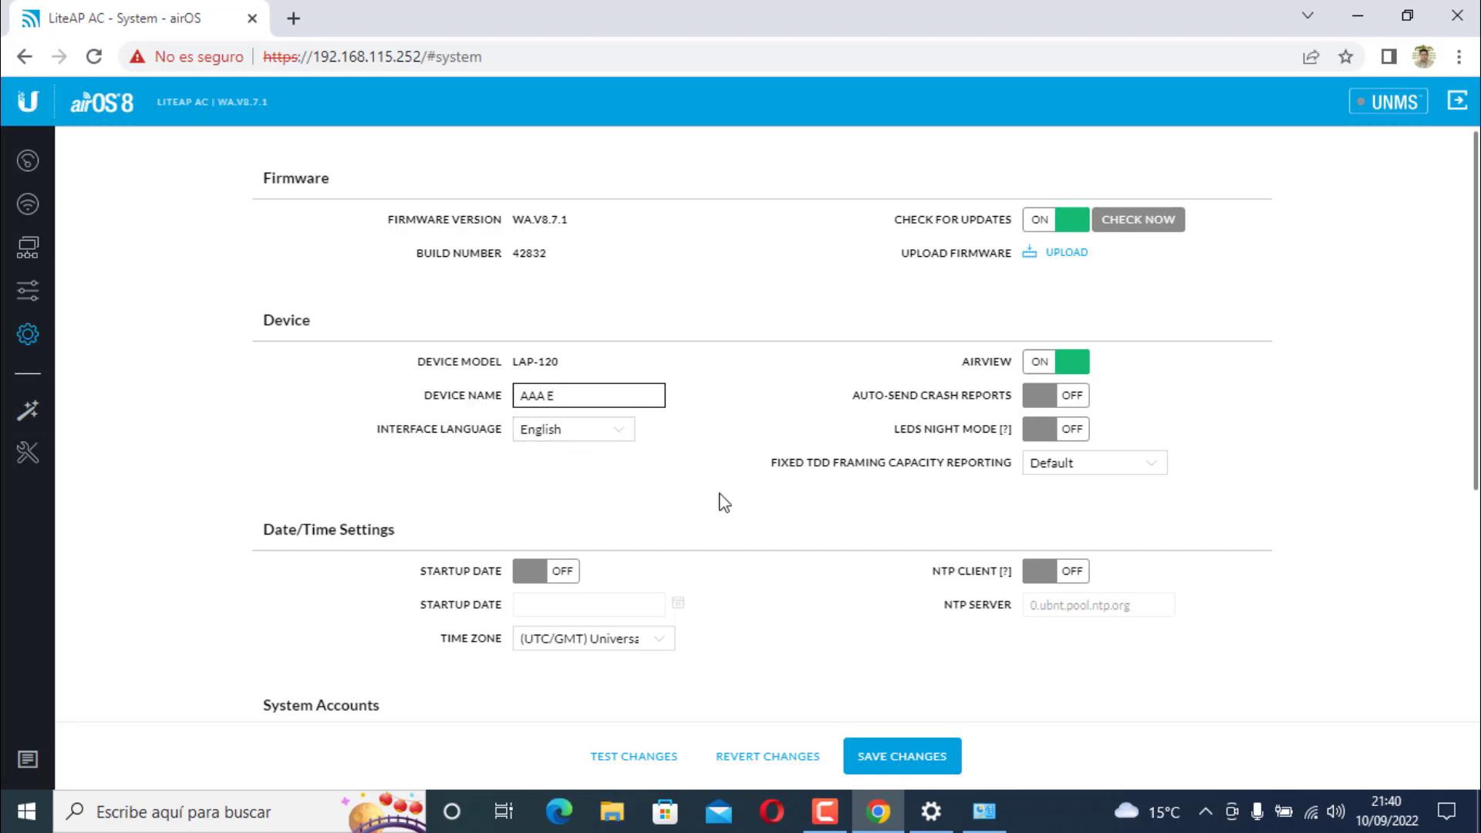
# Set the time zone to (GMT-05:00) Eastern and save the system settings.
pyautogui.scroll(-1, 722, 502)
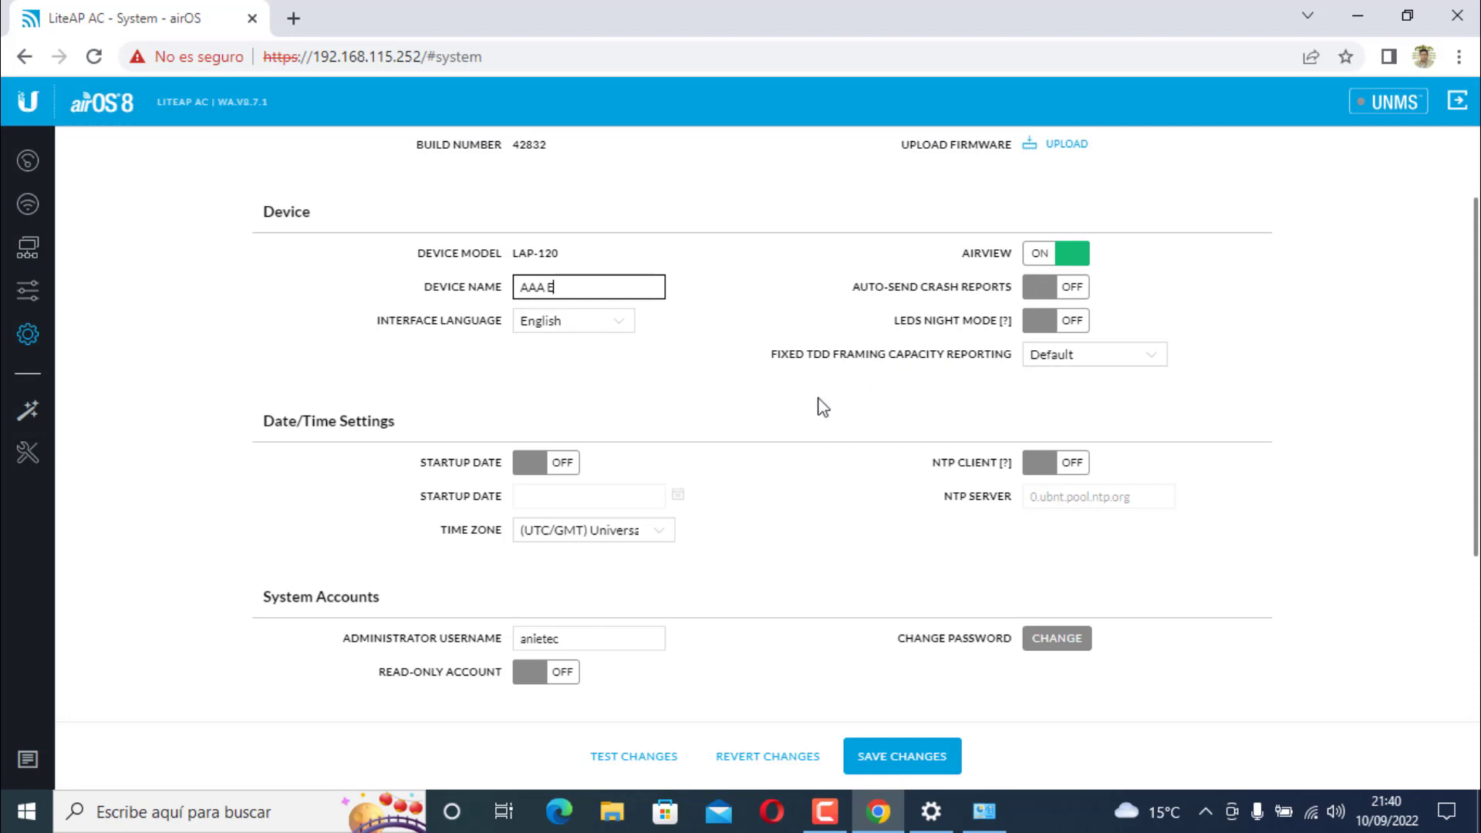
pyautogui.scroll(-3, 720, 513)
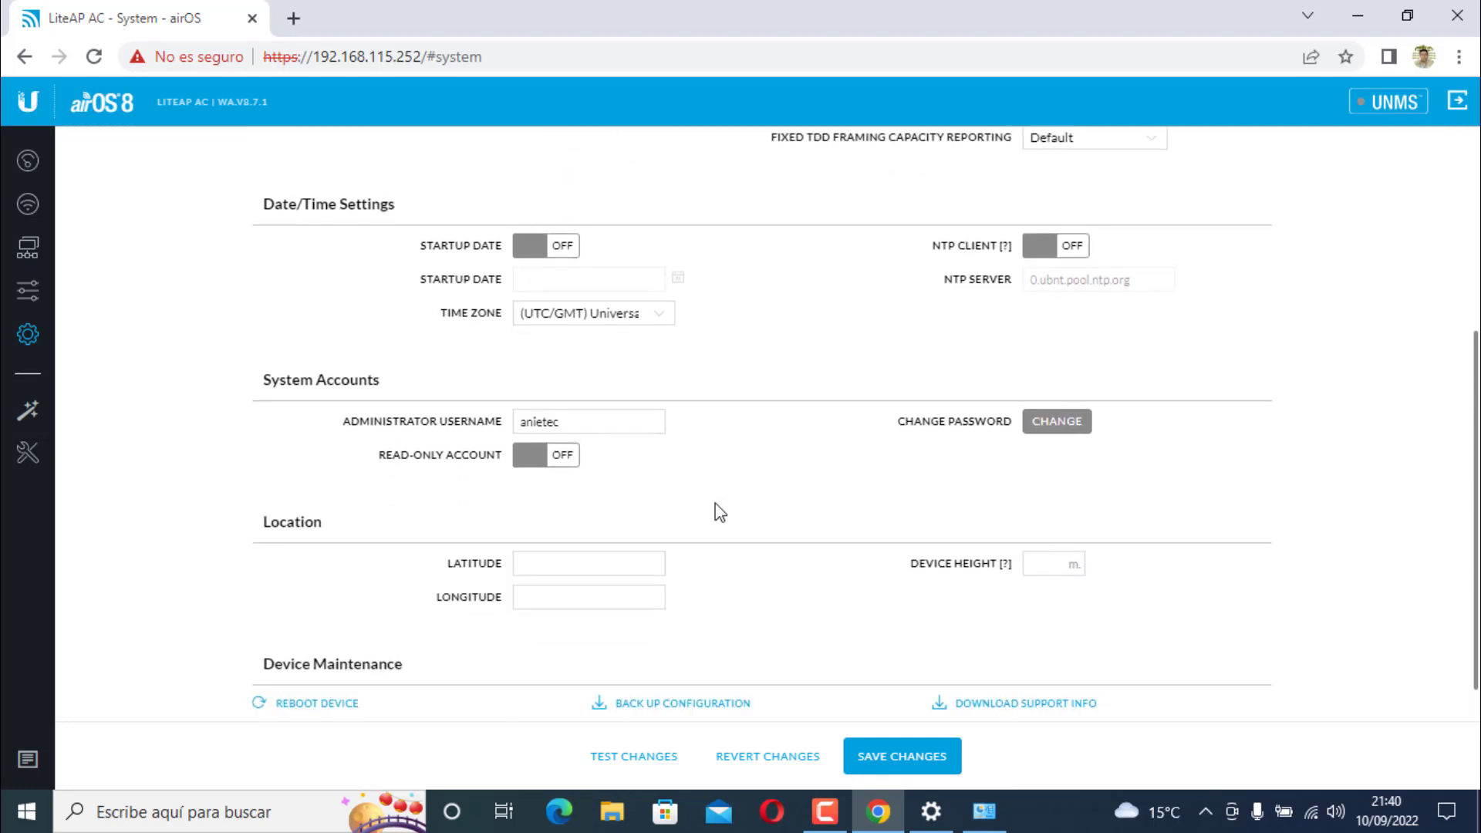
pyautogui.scroll(2, 720, 512)
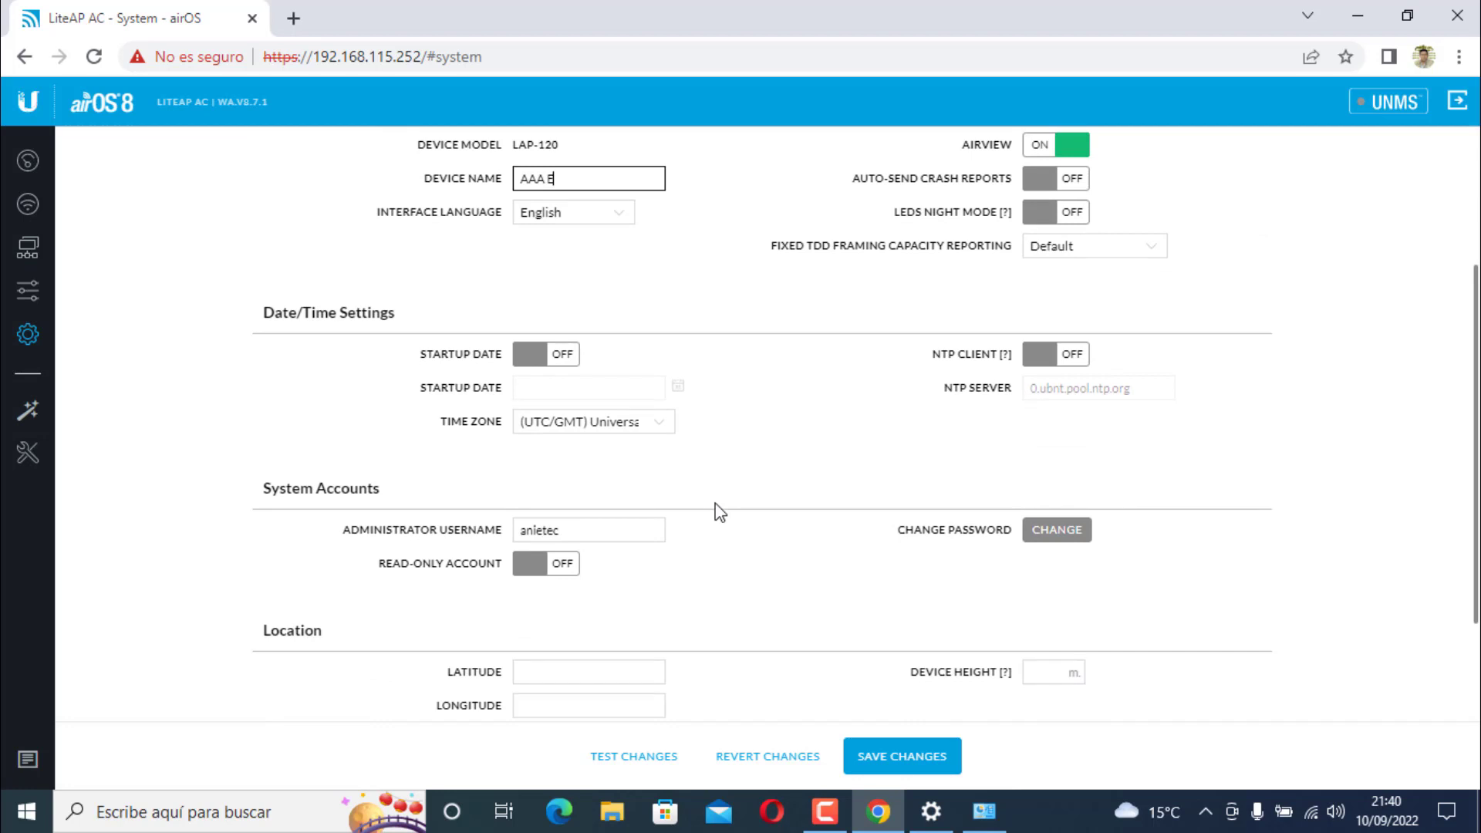
pyautogui.click(654, 426)
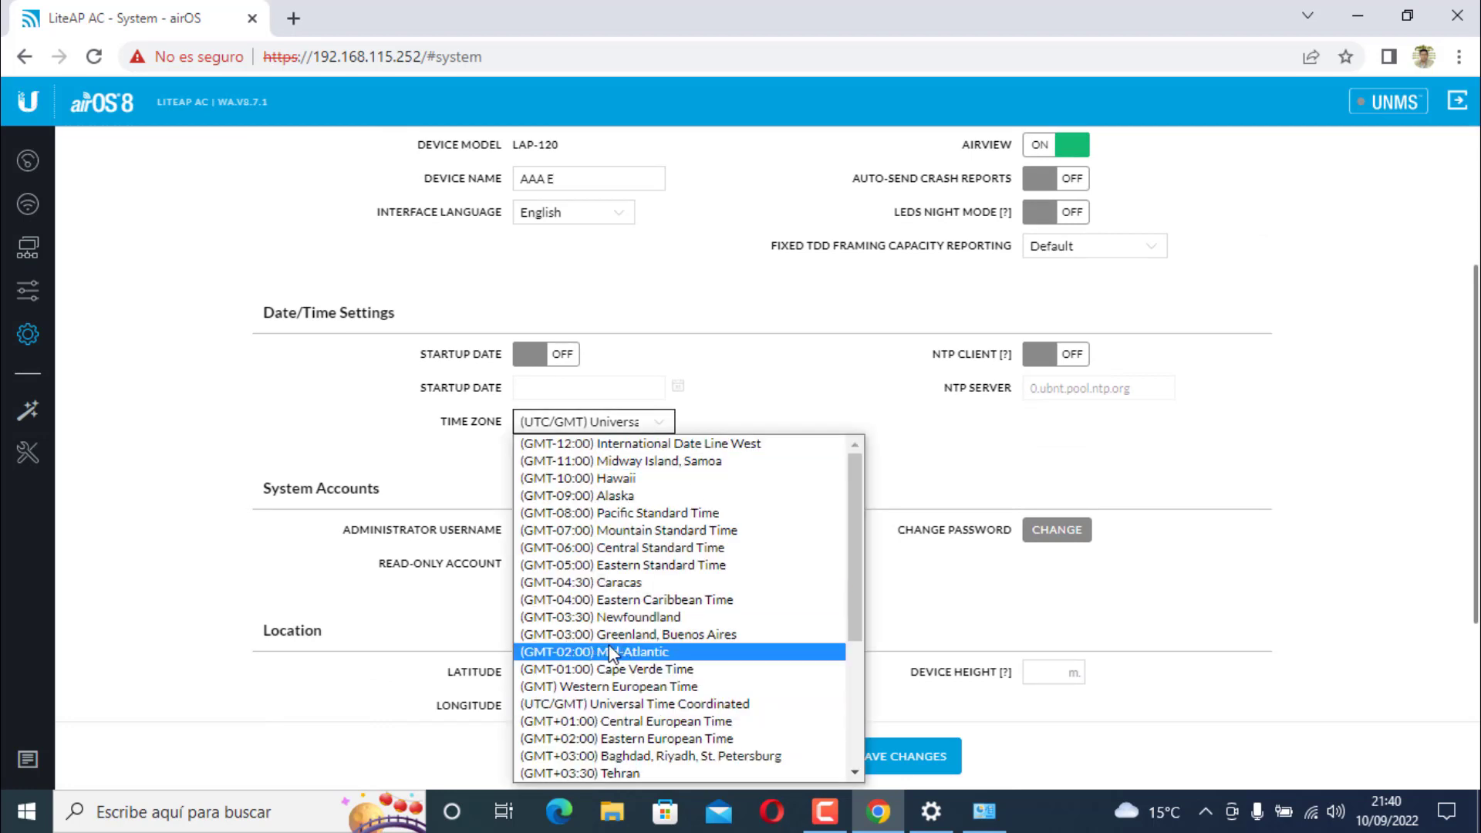
pyautogui.click(590, 565)
pyautogui.scroll(-2, 754, 455)
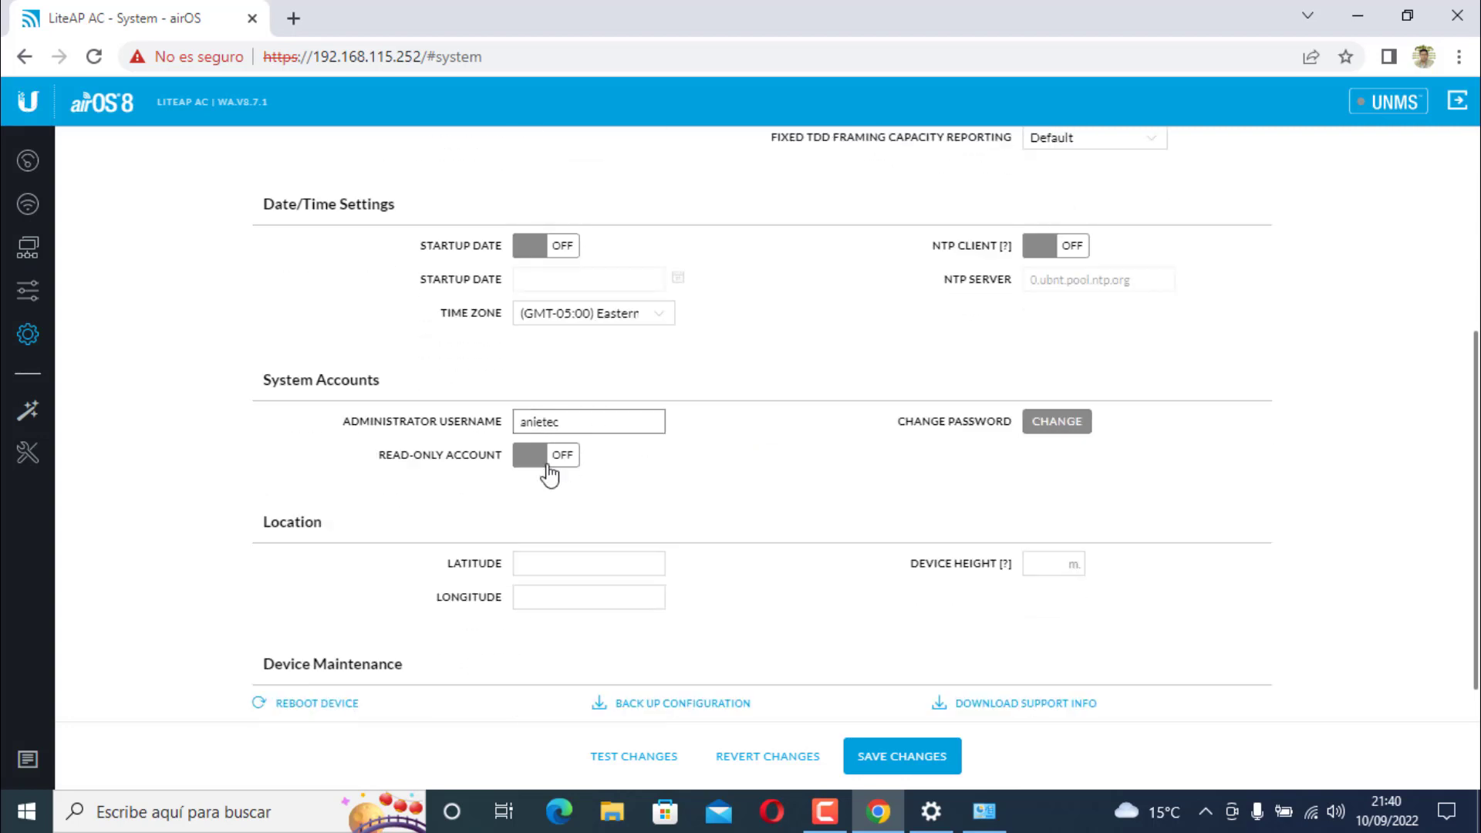
pyautogui.scroll(-1, 689, 535)
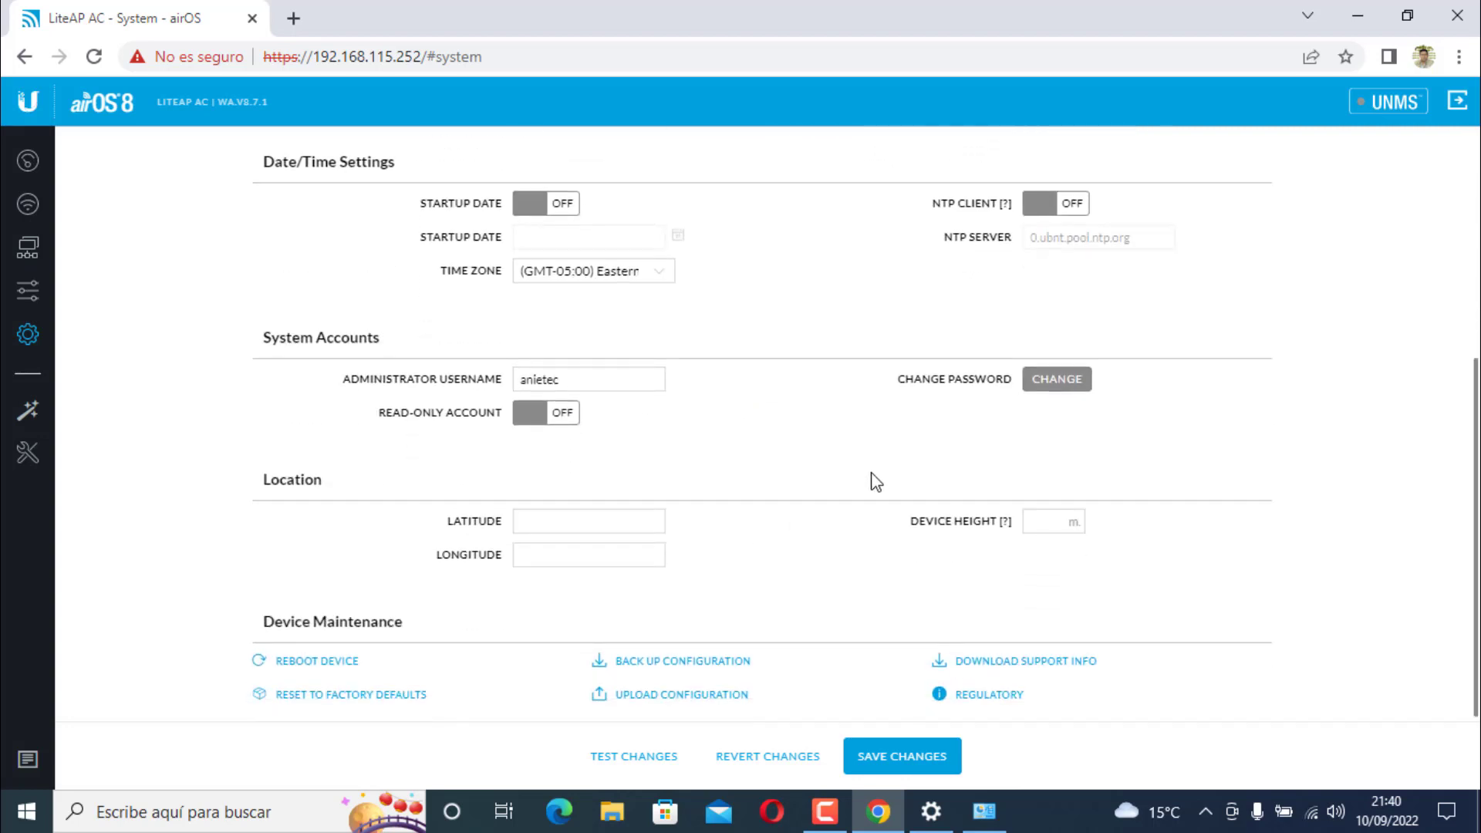
pyautogui.scroll(3, 876, 482)
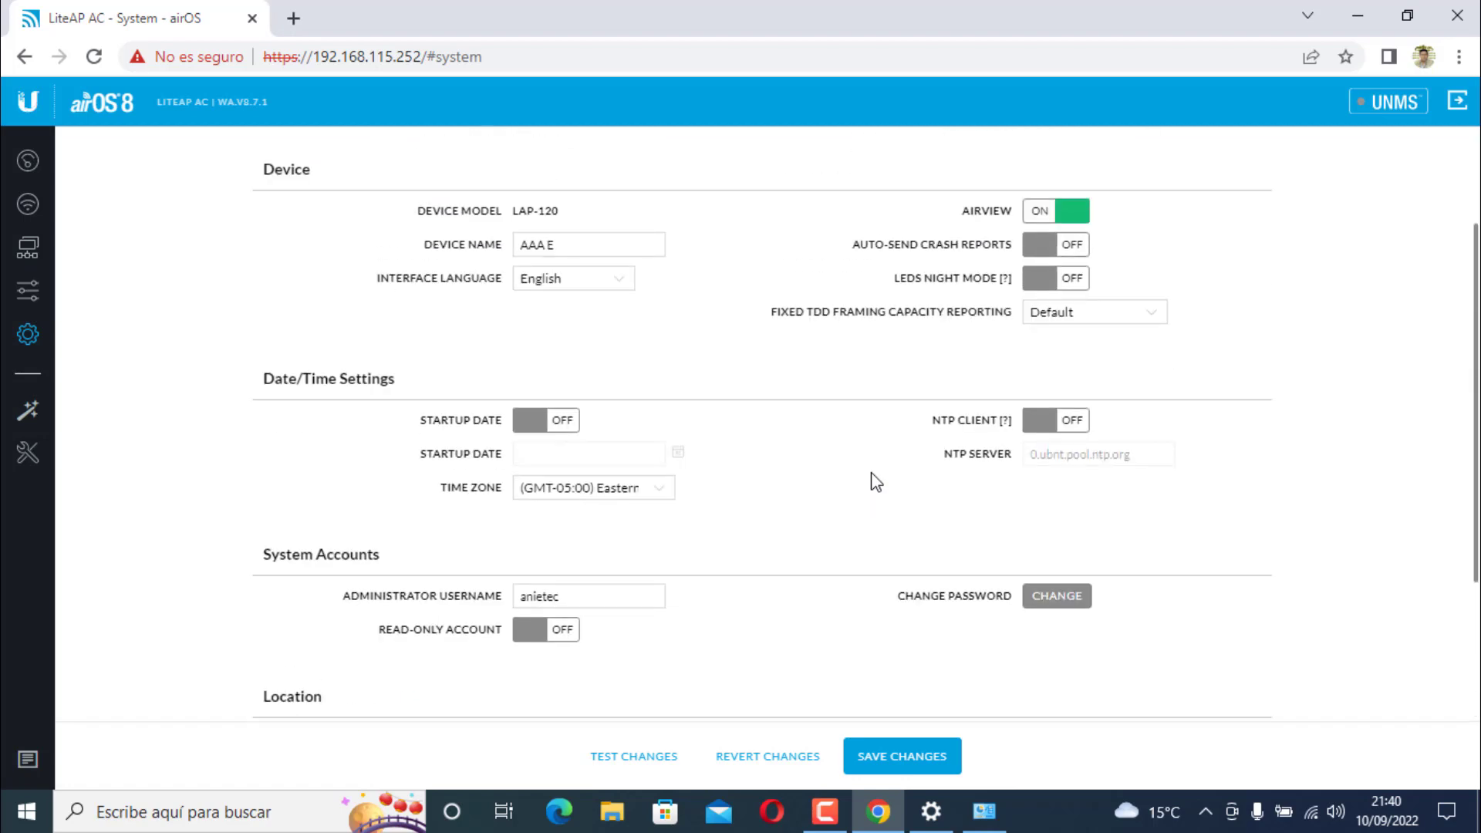
pyautogui.scroll(-3, 540, 502)
pyautogui.scroll(5, 575, 512)
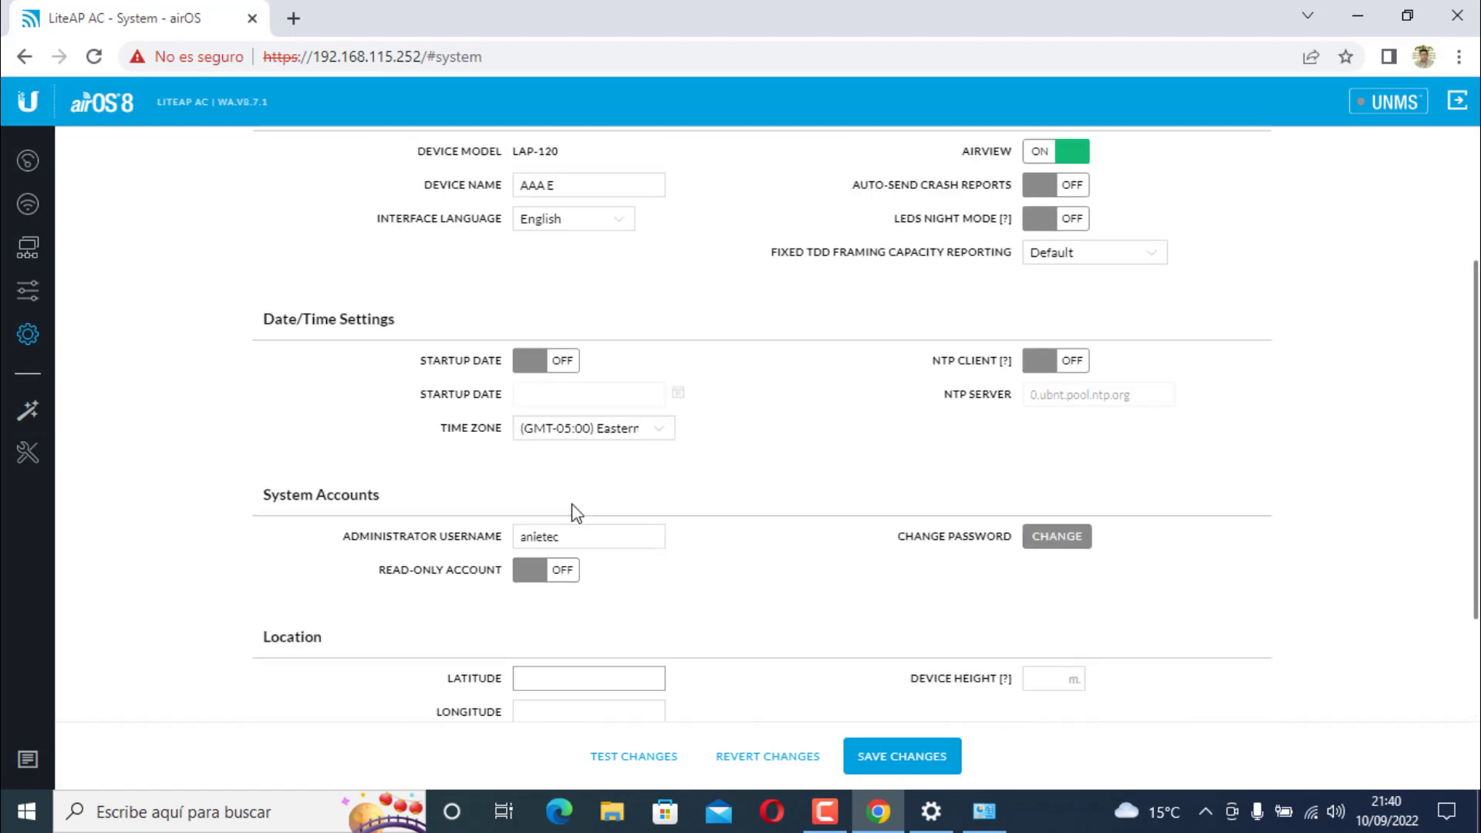
pyautogui.scroll(-4, 729, 472)
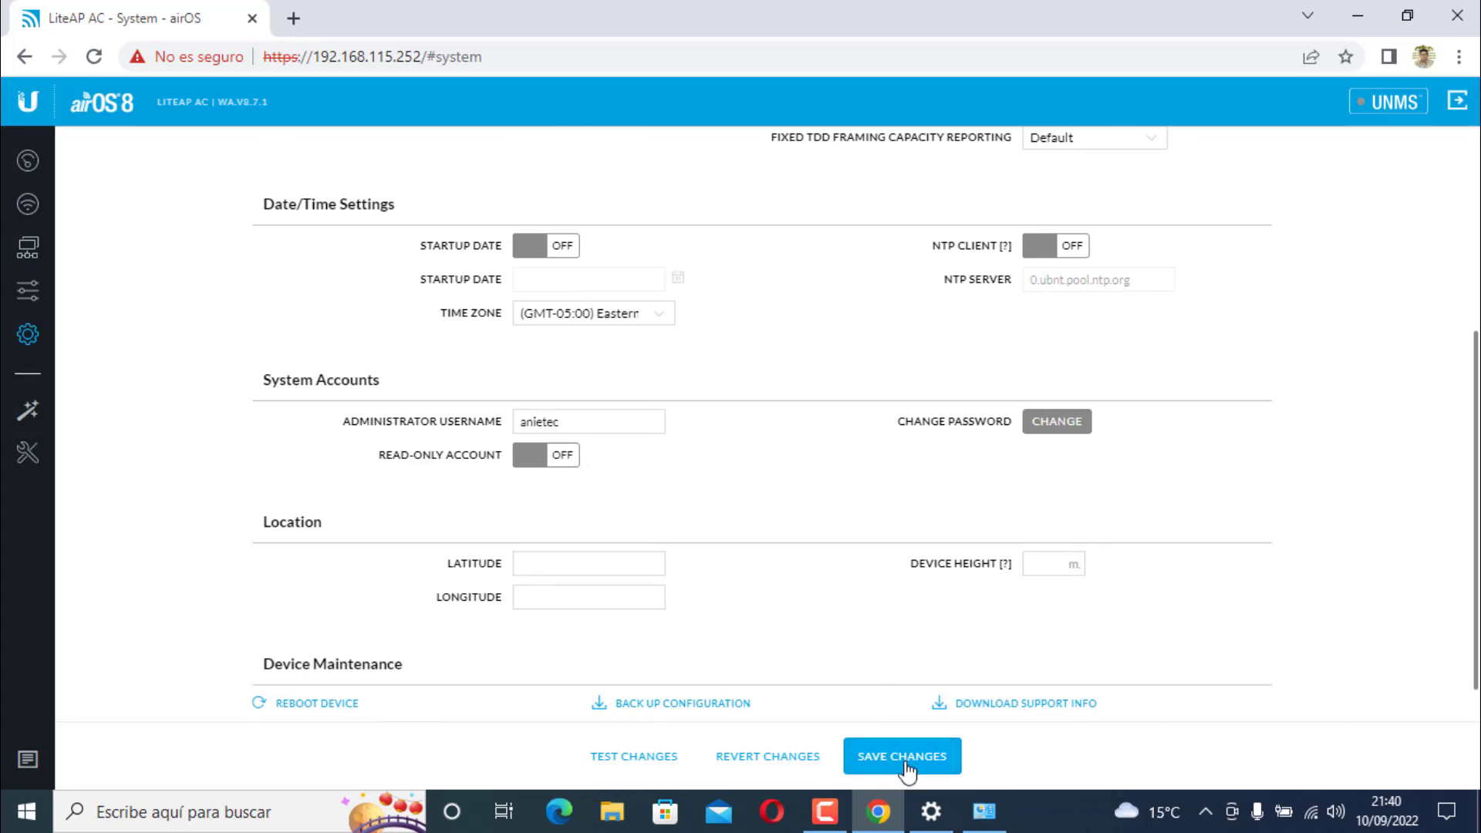
pyautogui.scroll(4, 719, 488)
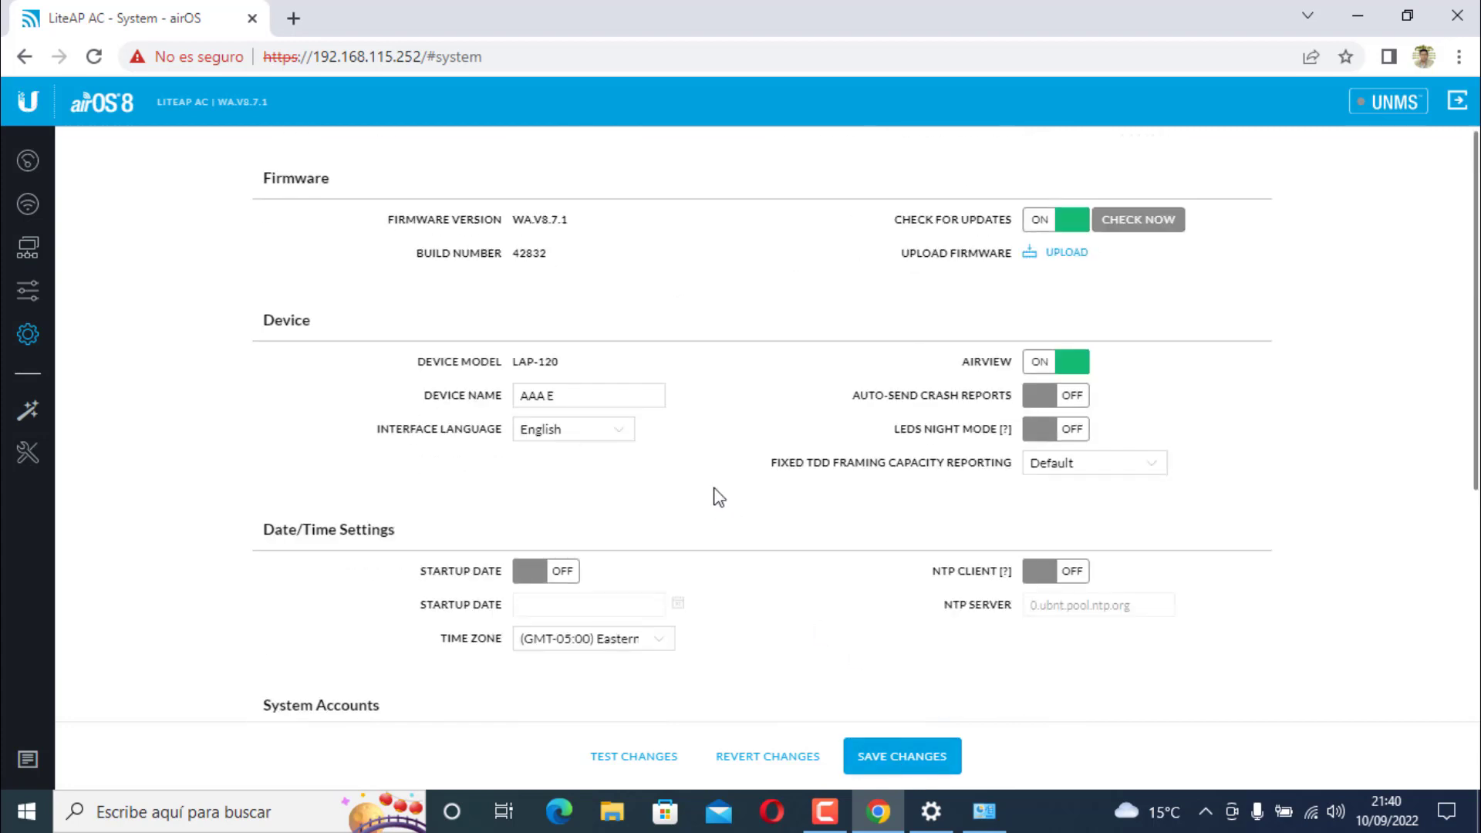
pyautogui.click(916, 775)
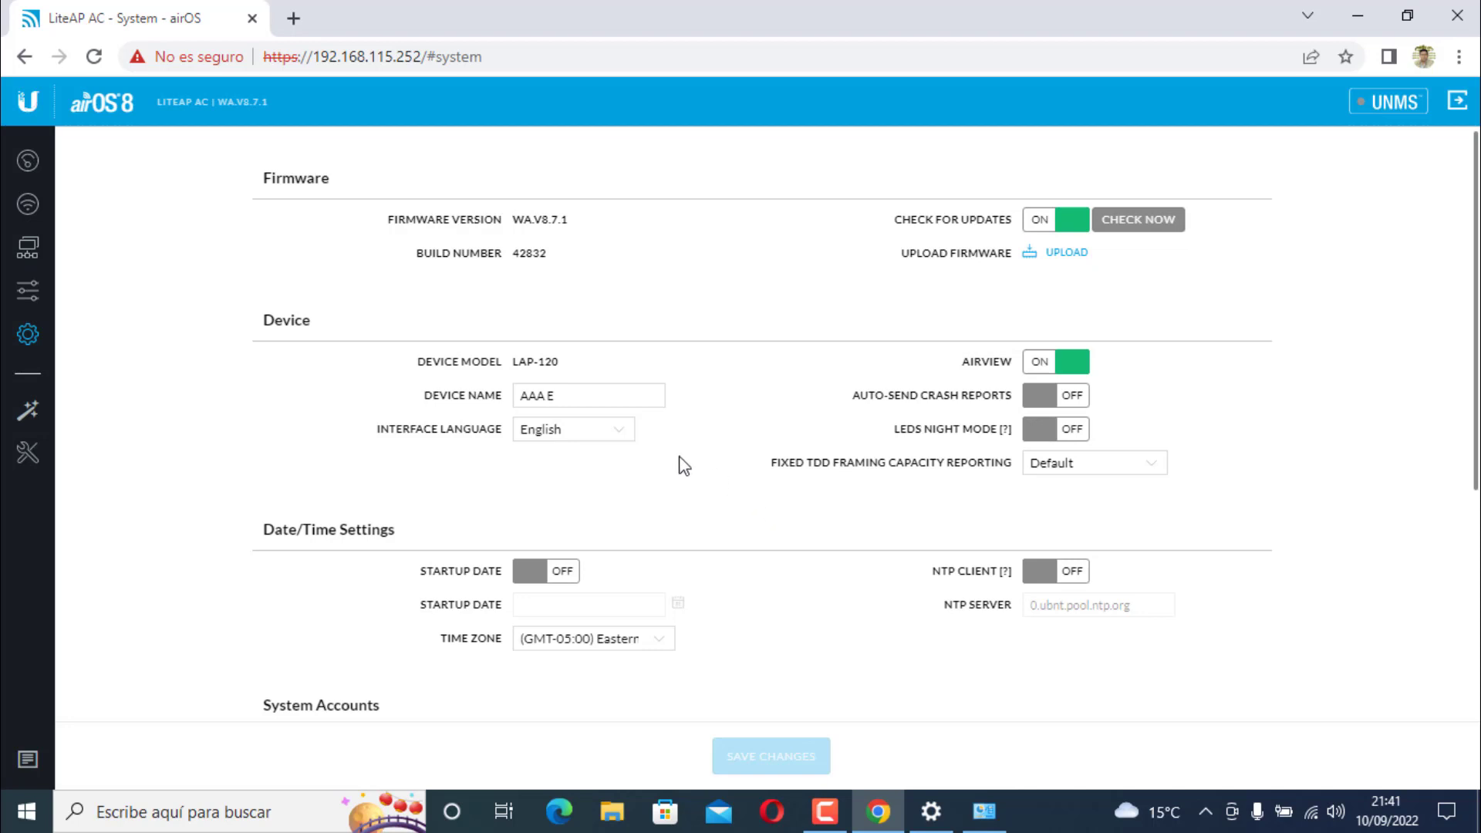
# Open the Wireless page and check the Center Frequency list without changing it.
pyautogui.click(28, 204)
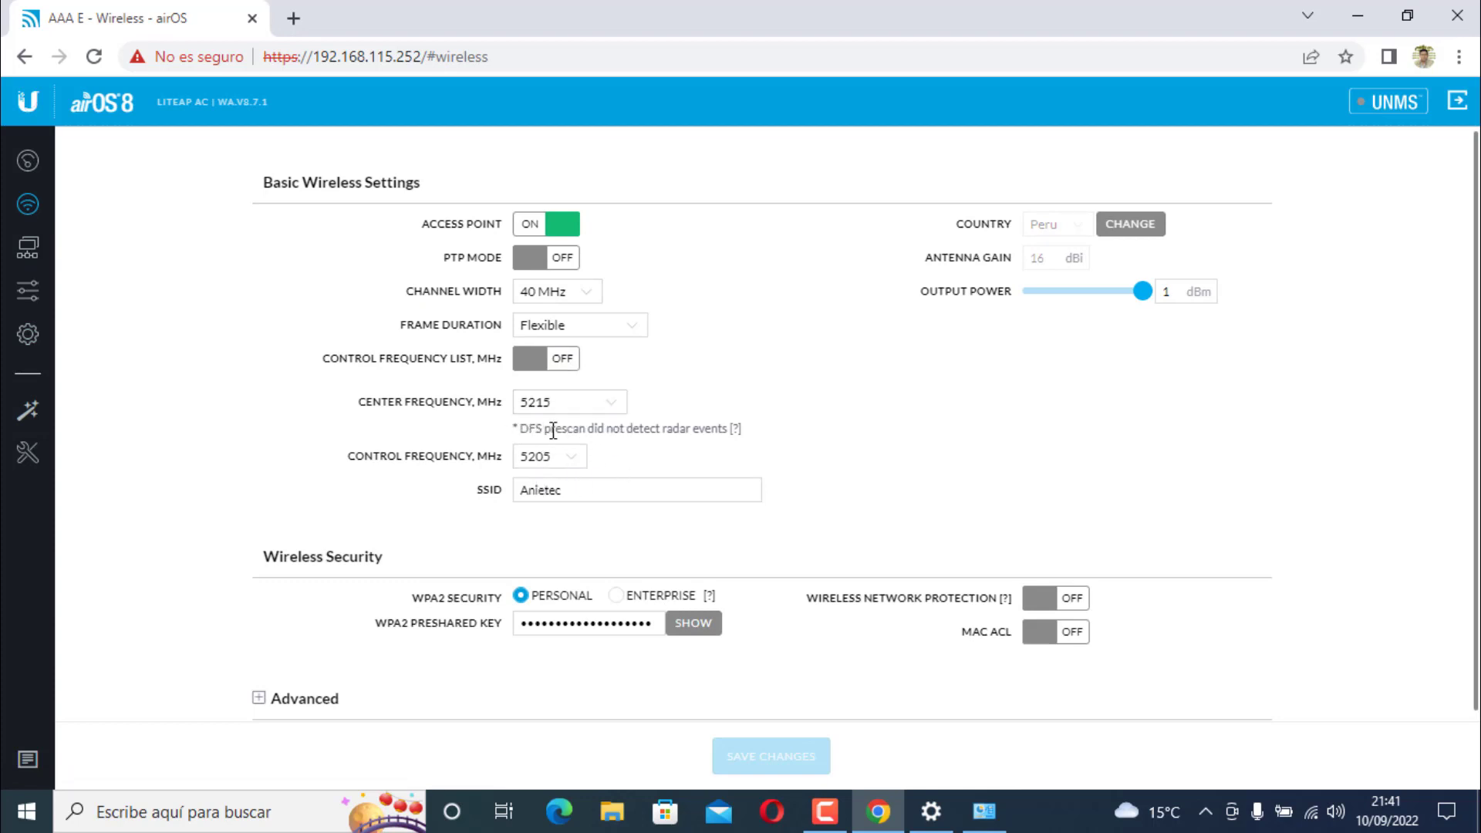
pyautogui.click(615, 400)
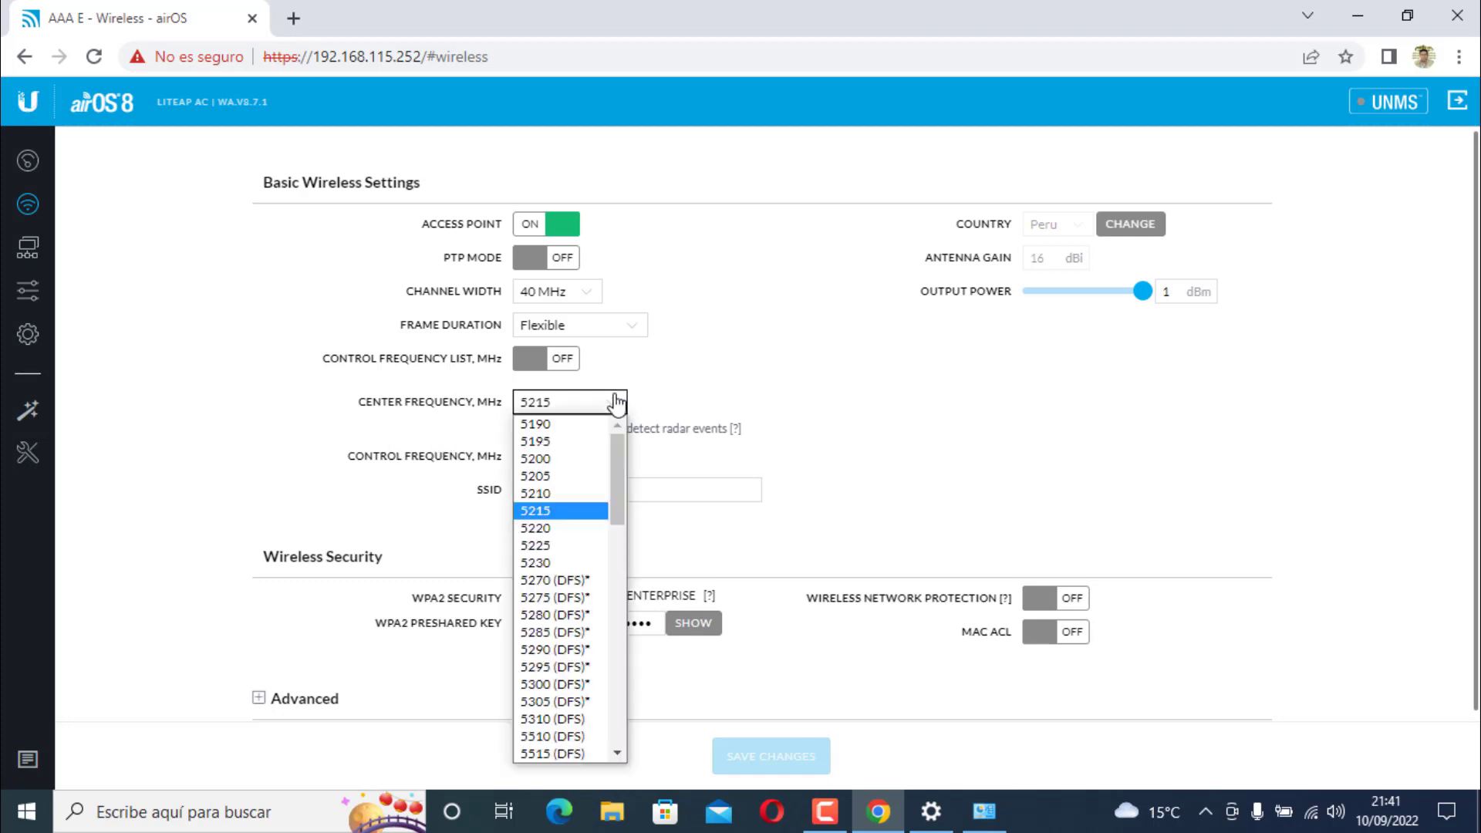
pyautogui.click(618, 402)
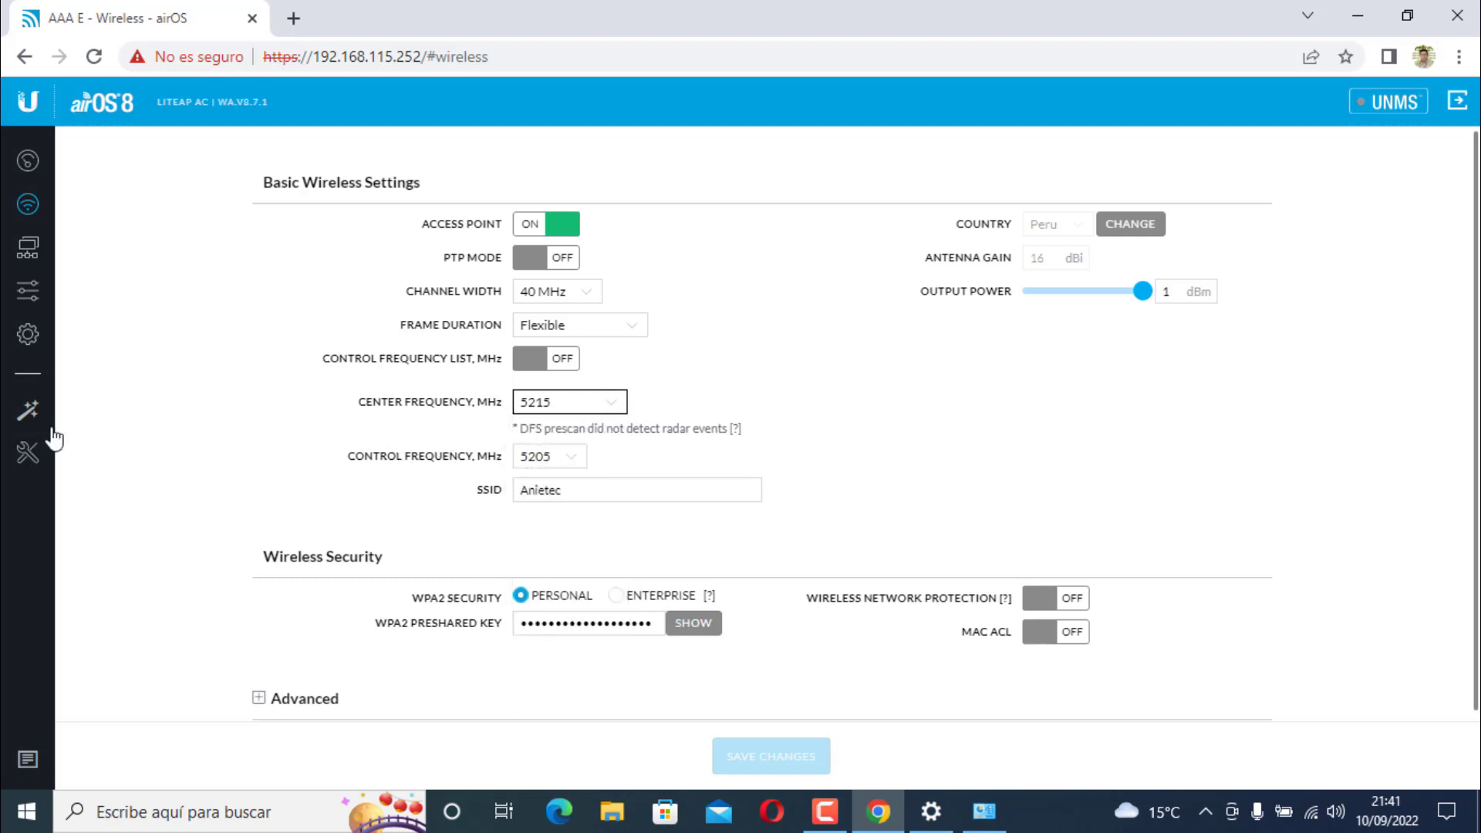
# Open and close the Tools popup several times from the sidebar.
pyautogui.click(27, 452)
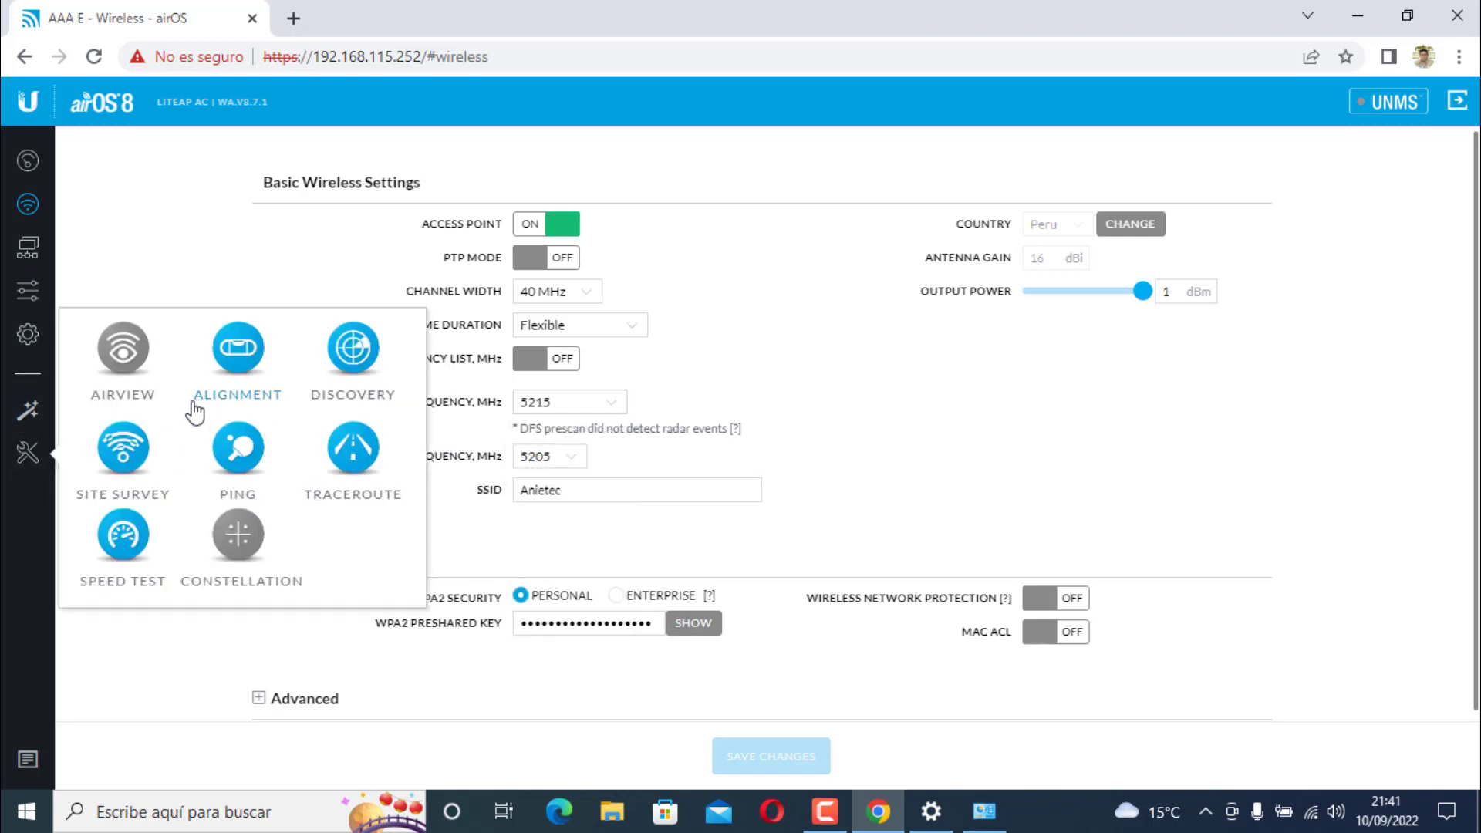
pyautogui.click(122, 353)
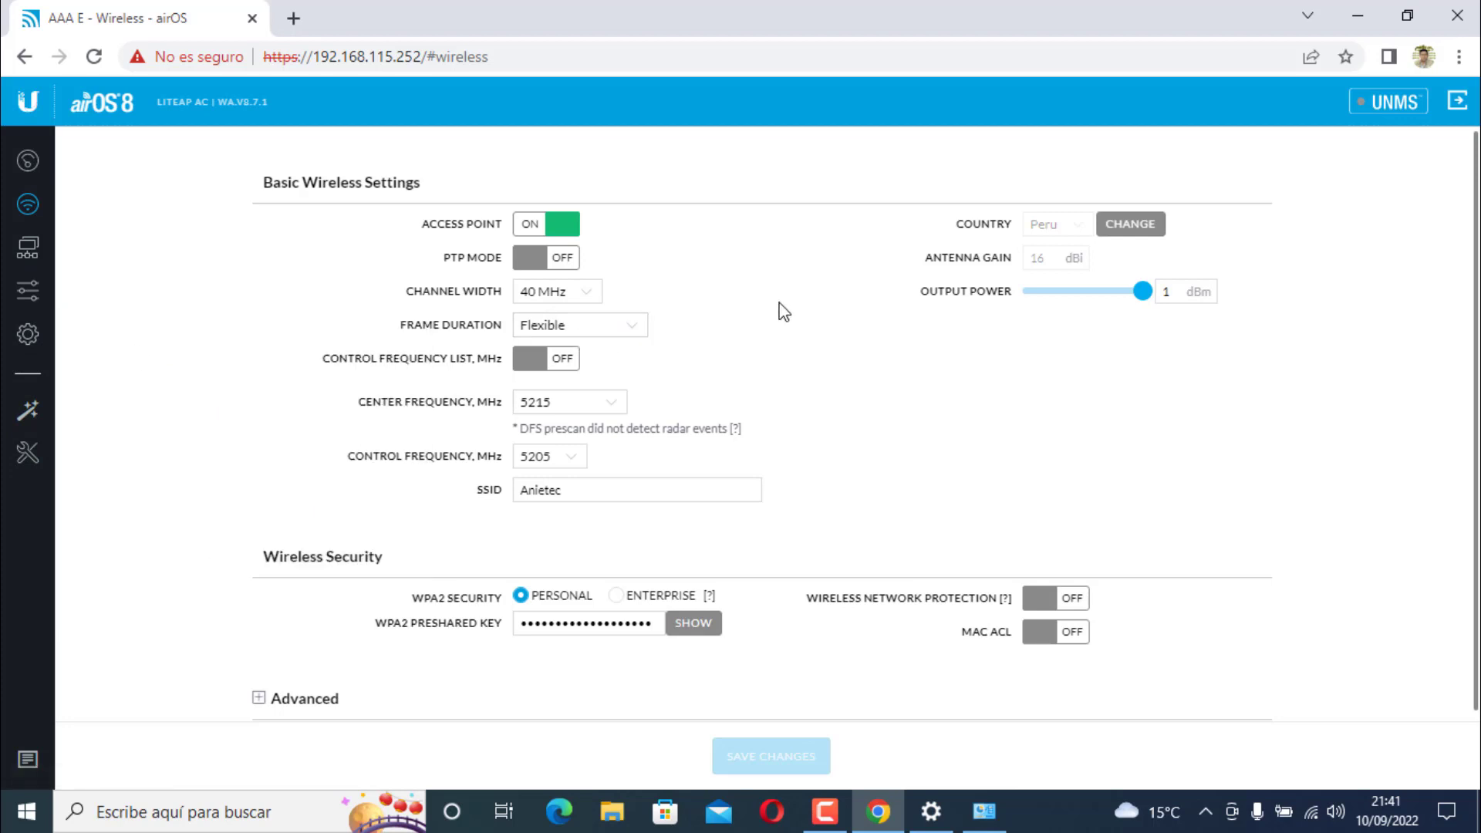
pyautogui.click(27, 453)
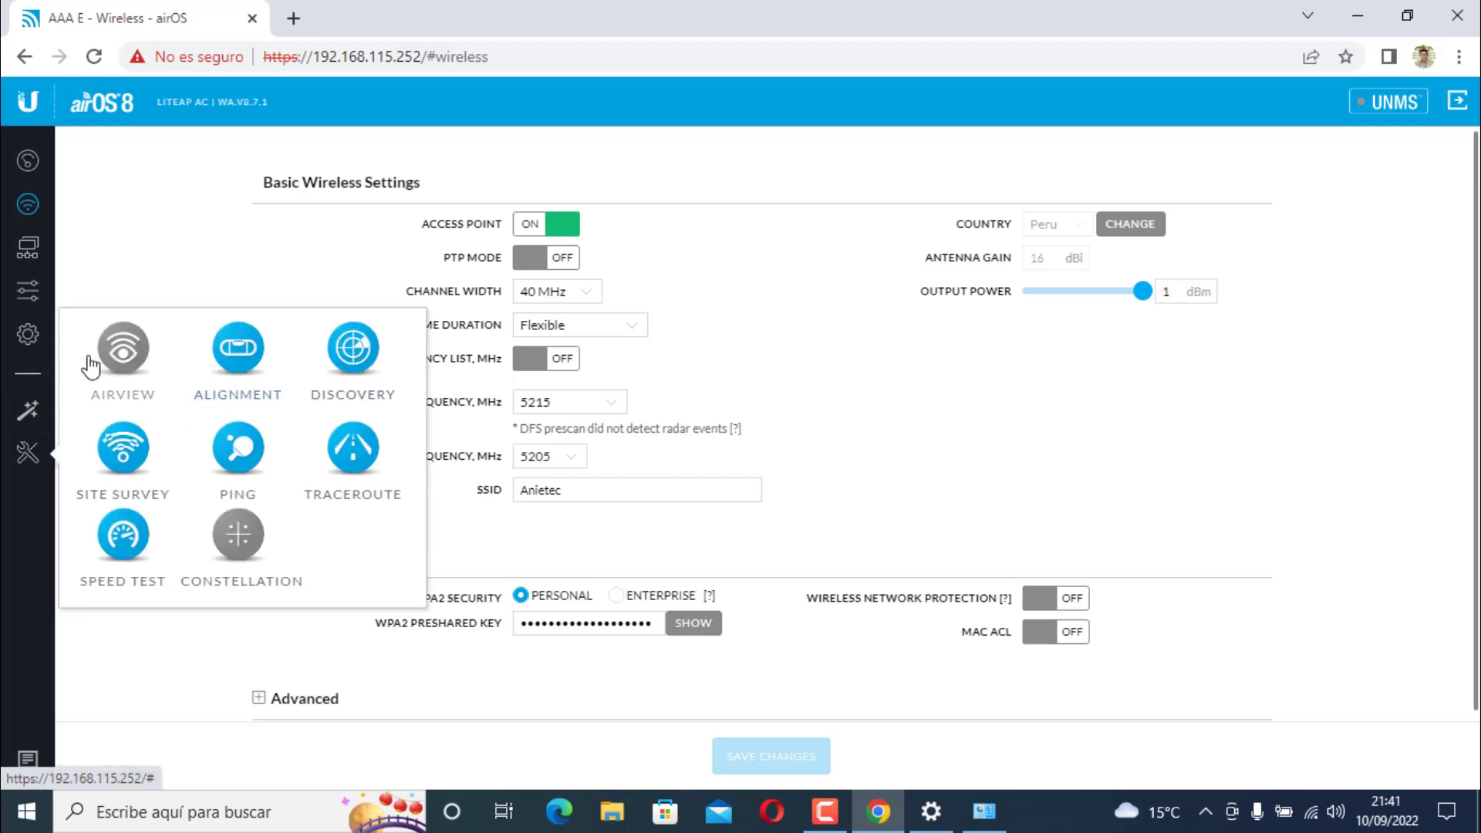
pyautogui.click(116, 351)
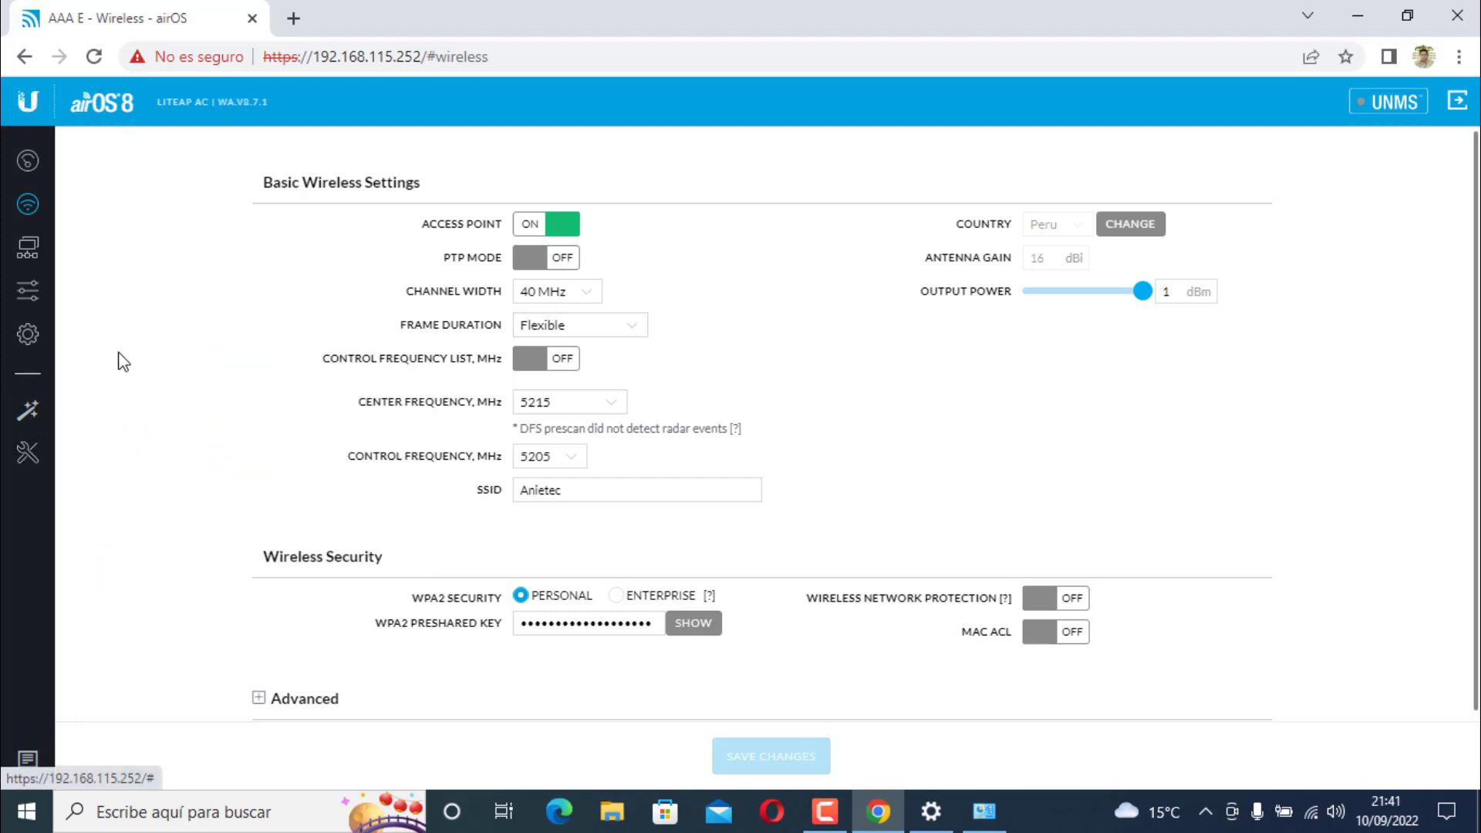
pyautogui.click(27, 453)
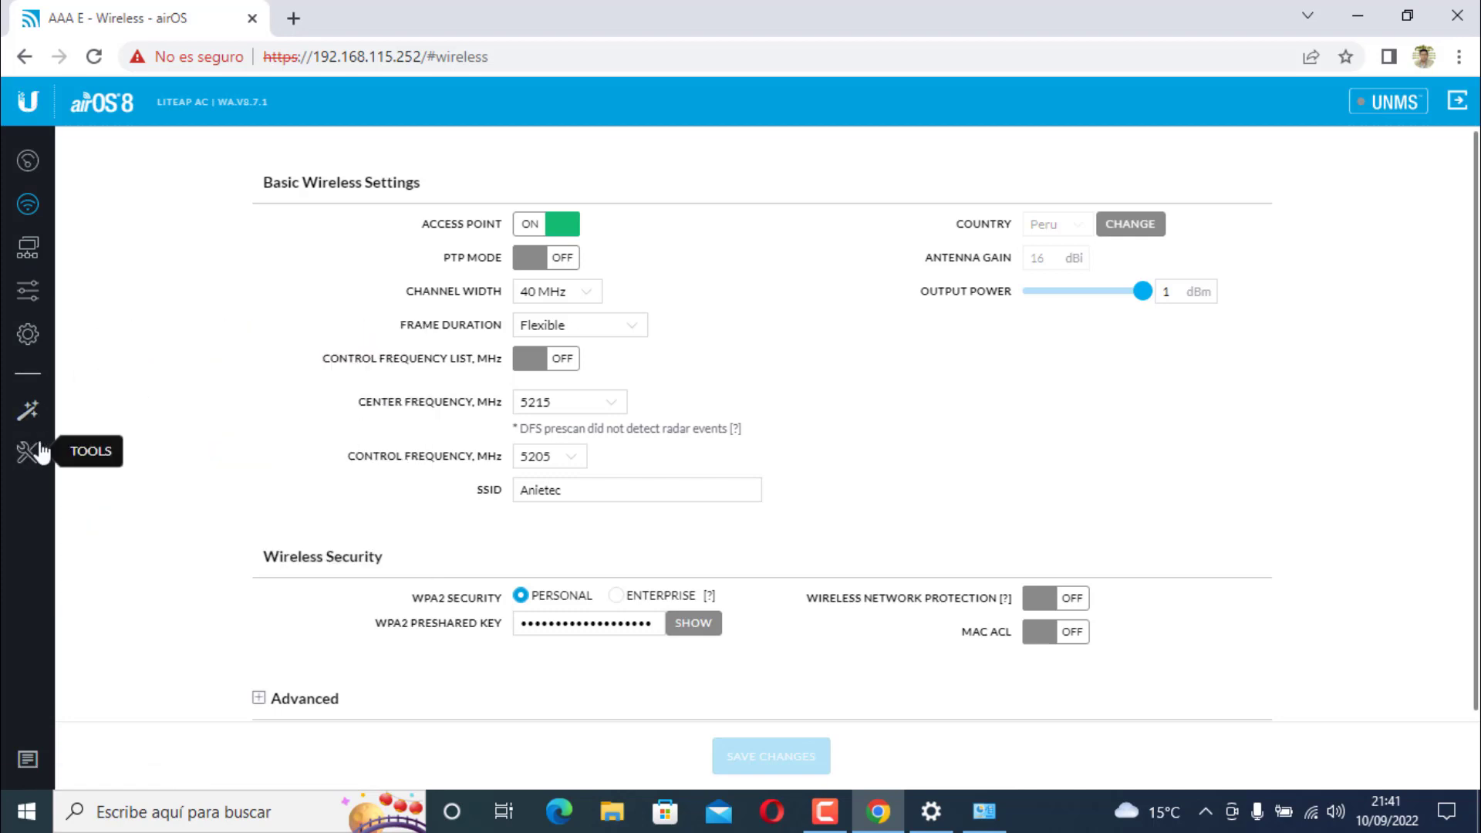
pyautogui.click(28, 452)
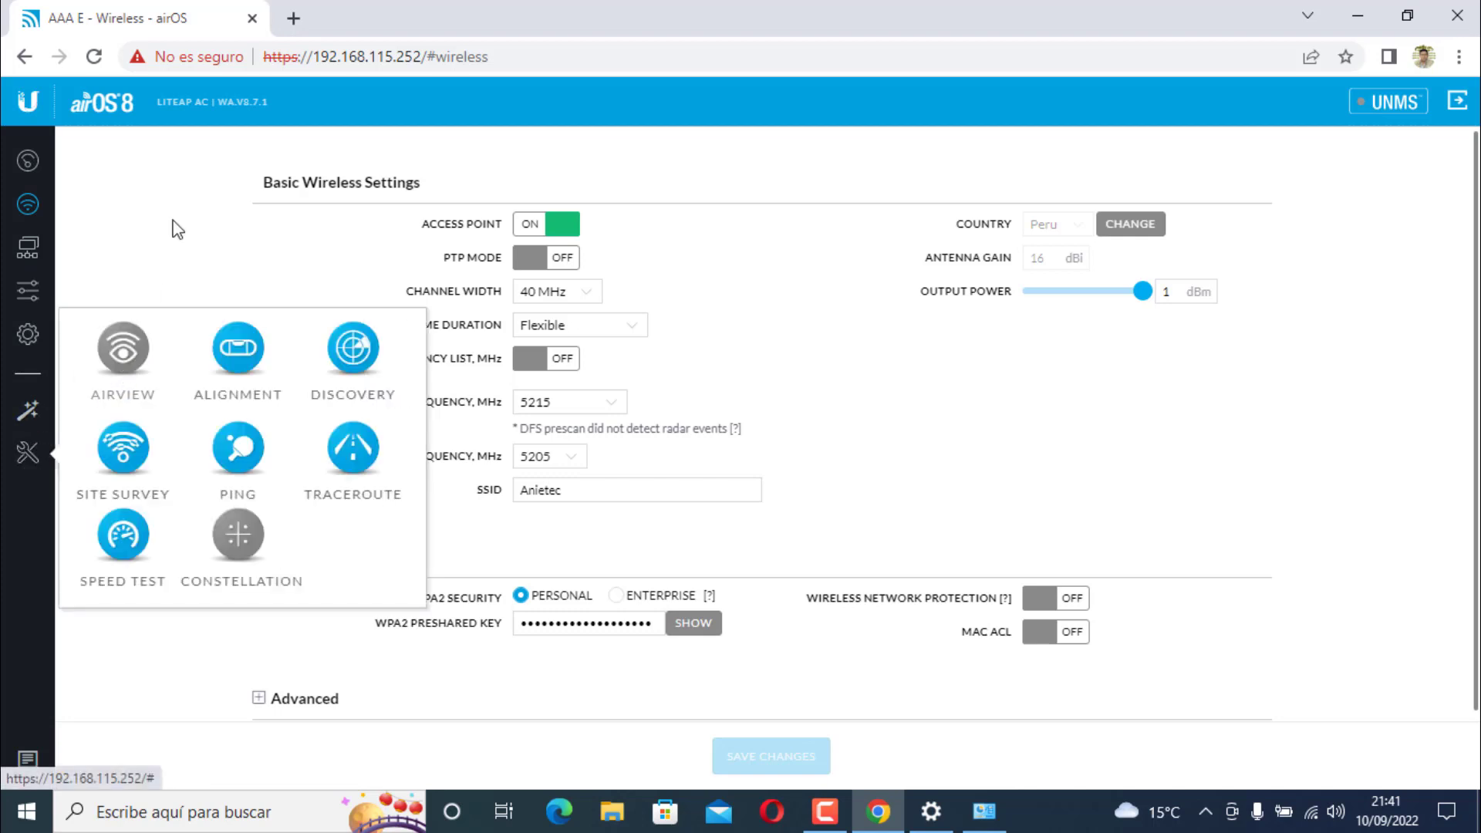
pyautogui.click(93, 57)
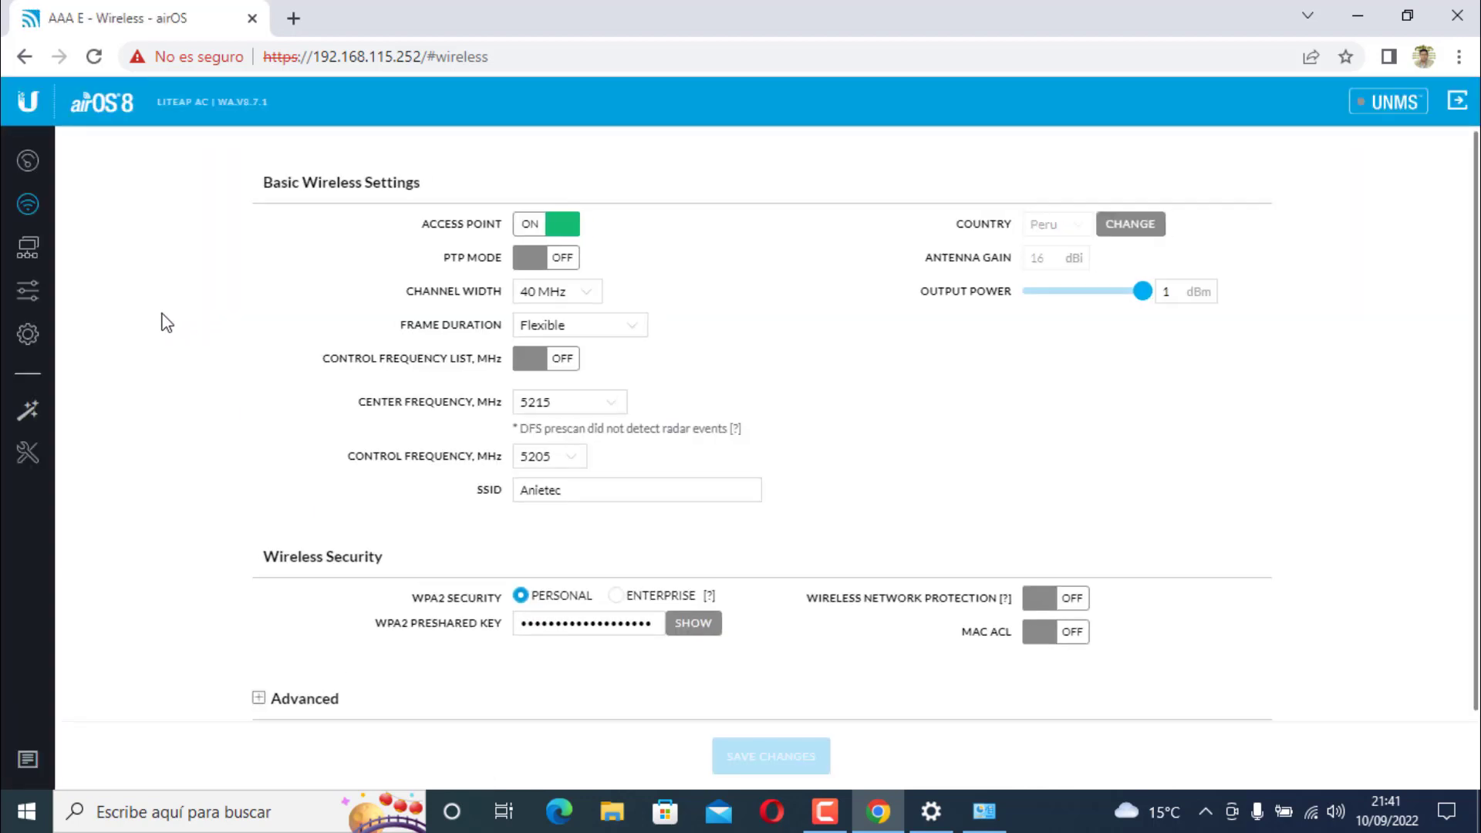
pyautogui.click(34, 451)
pyautogui.click(129, 357)
pyautogui.click(26, 455)
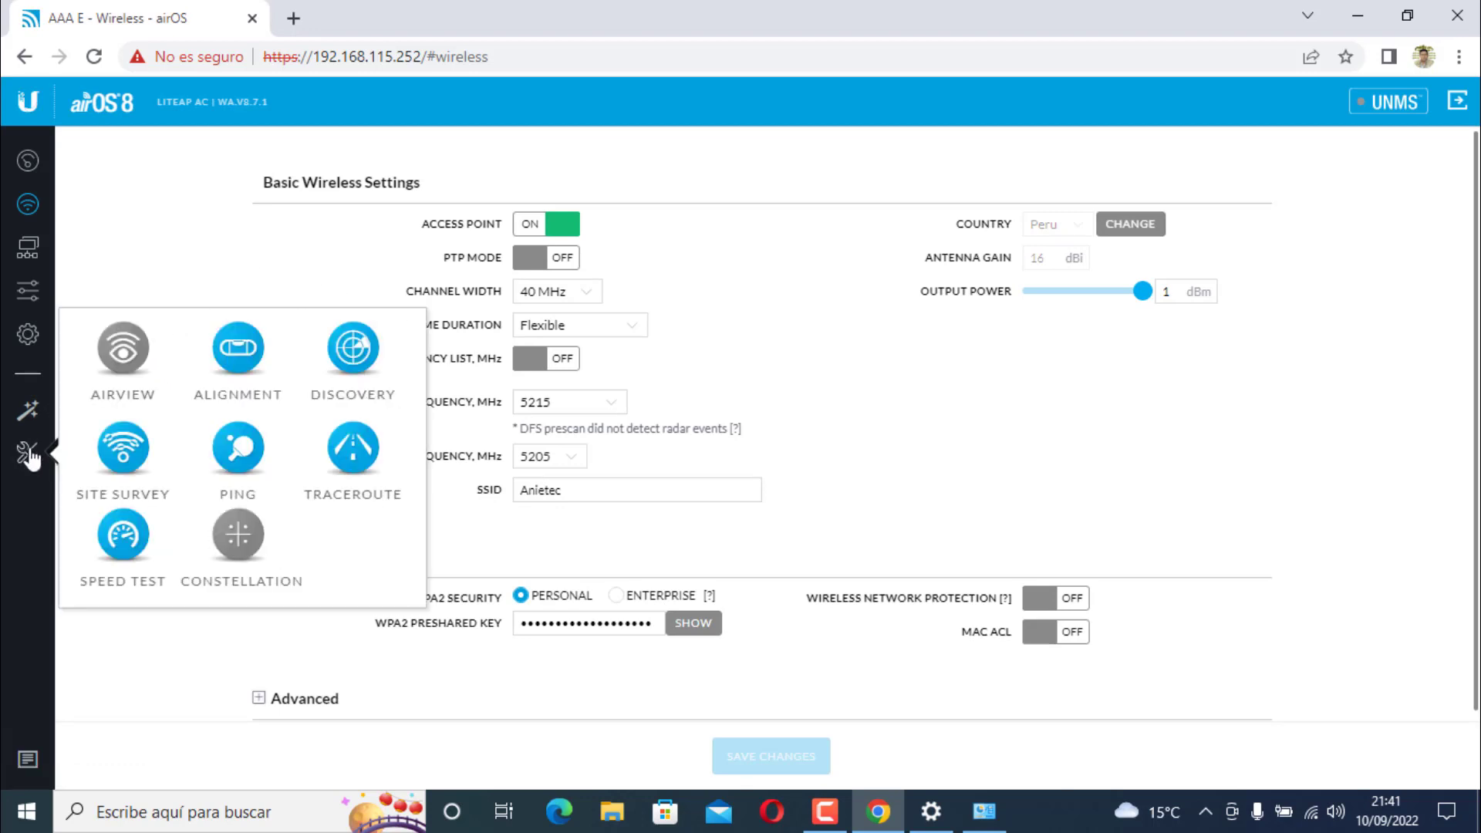
# Change the device country to Australia, agree to the Terms of Use, and apply.
pyautogui.moveTo(754, 251); pyautogui.dragTo(1115, 233)
pyautogui.click(1115, 231)
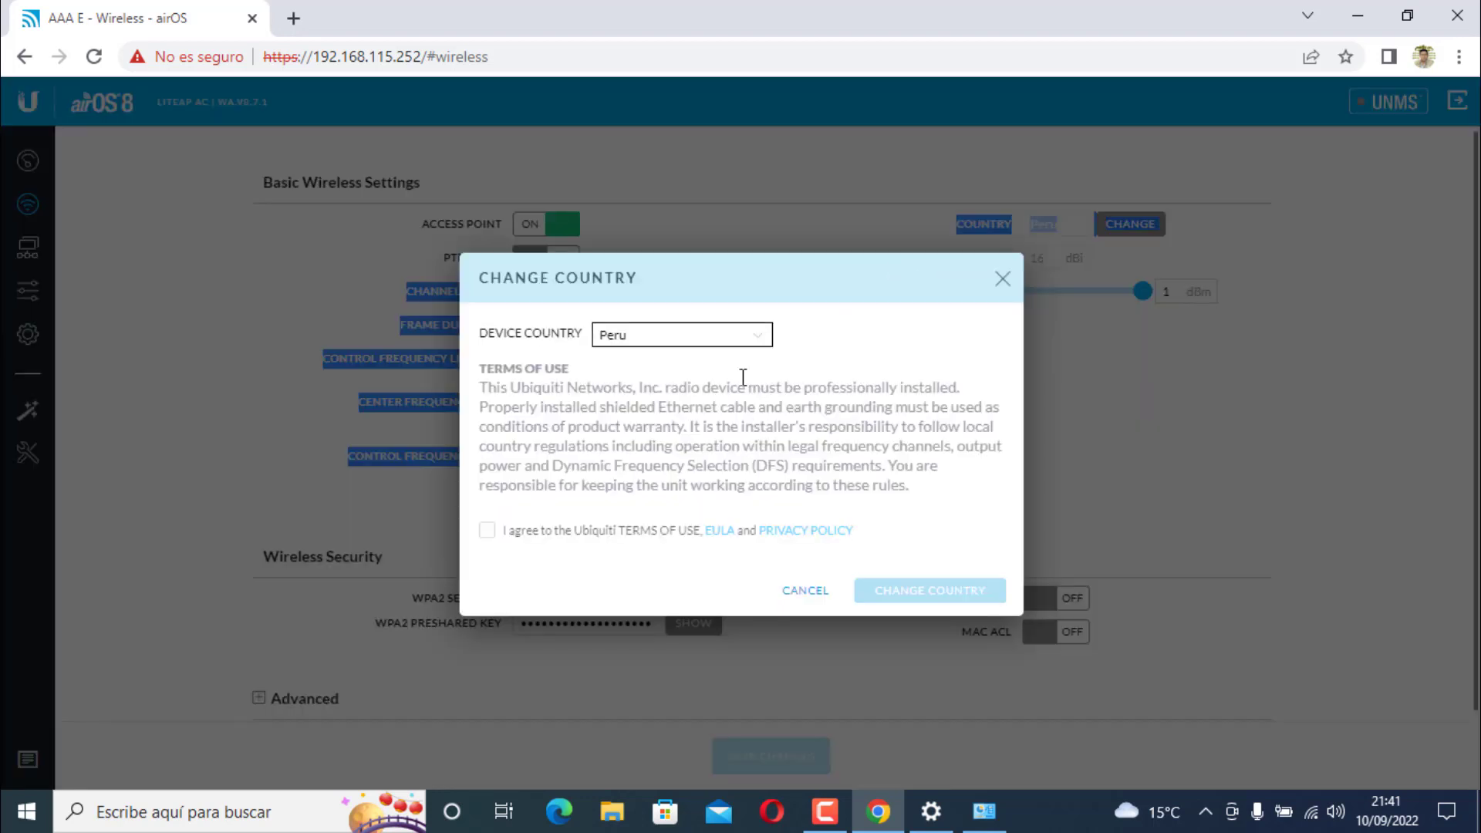
pyautogui.click(757, 335)
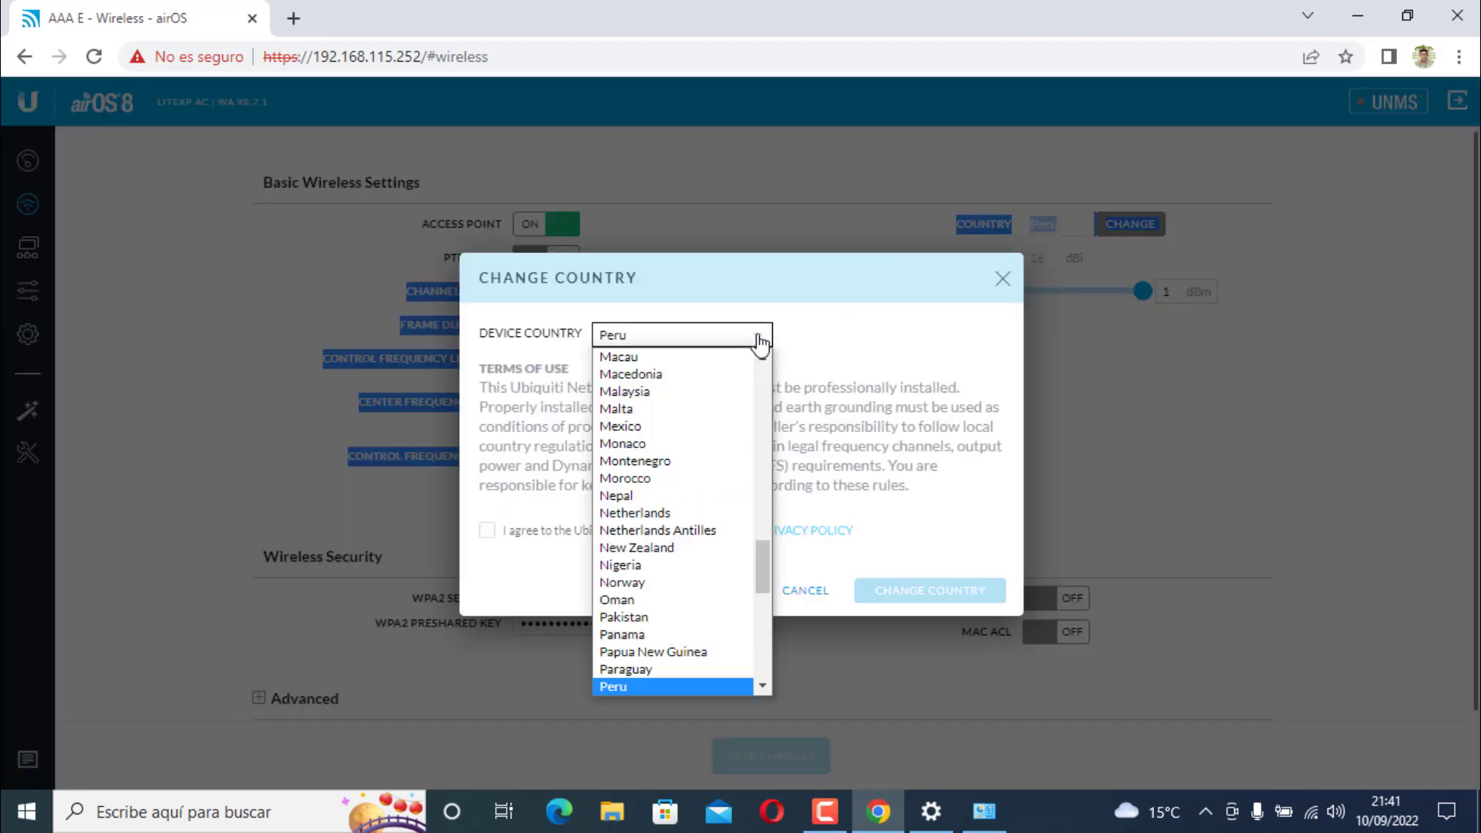
pyautogui.scroll(15, 704, 489)
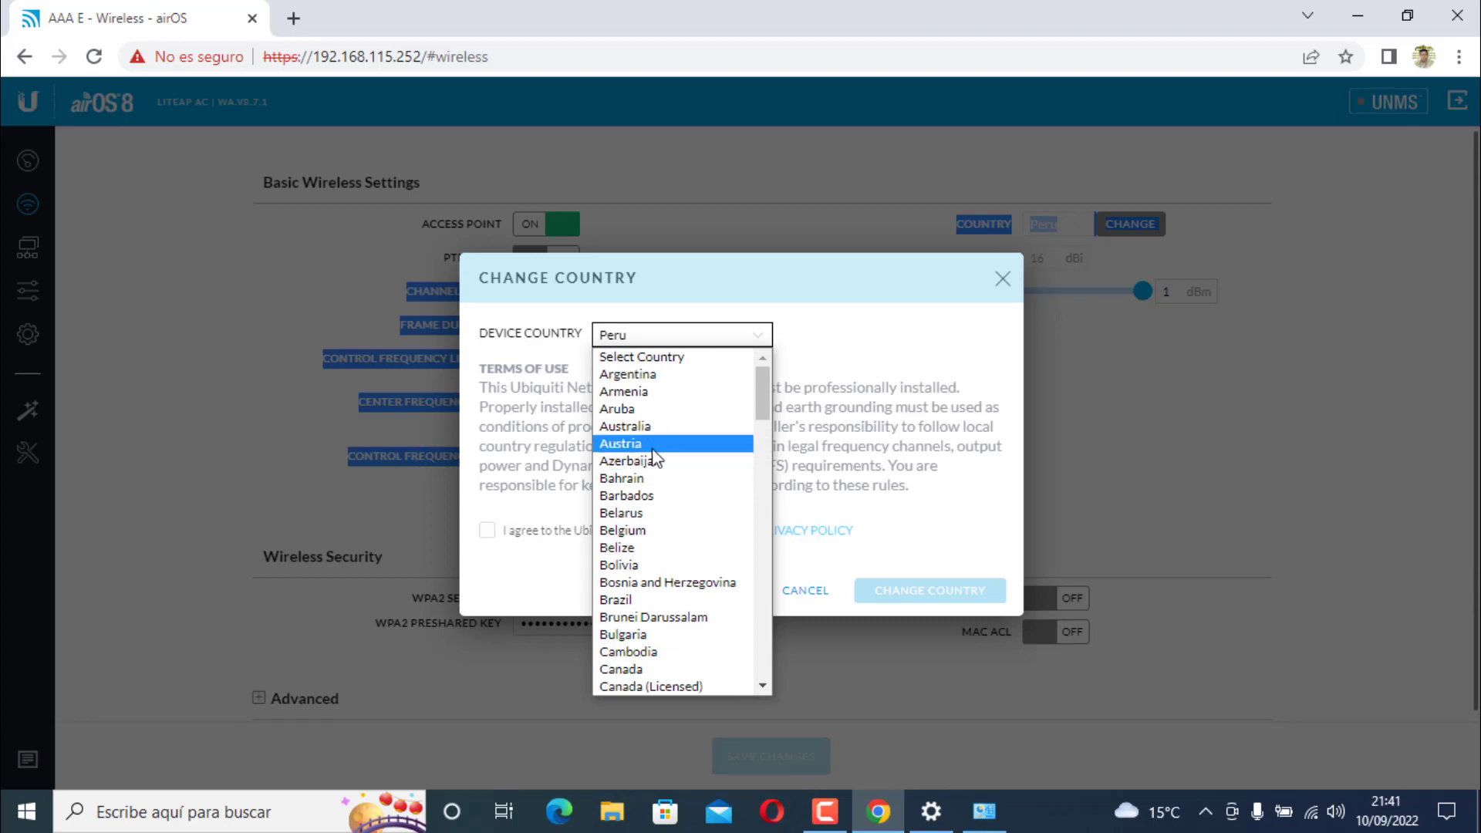
pyautogui.click(647, 426)
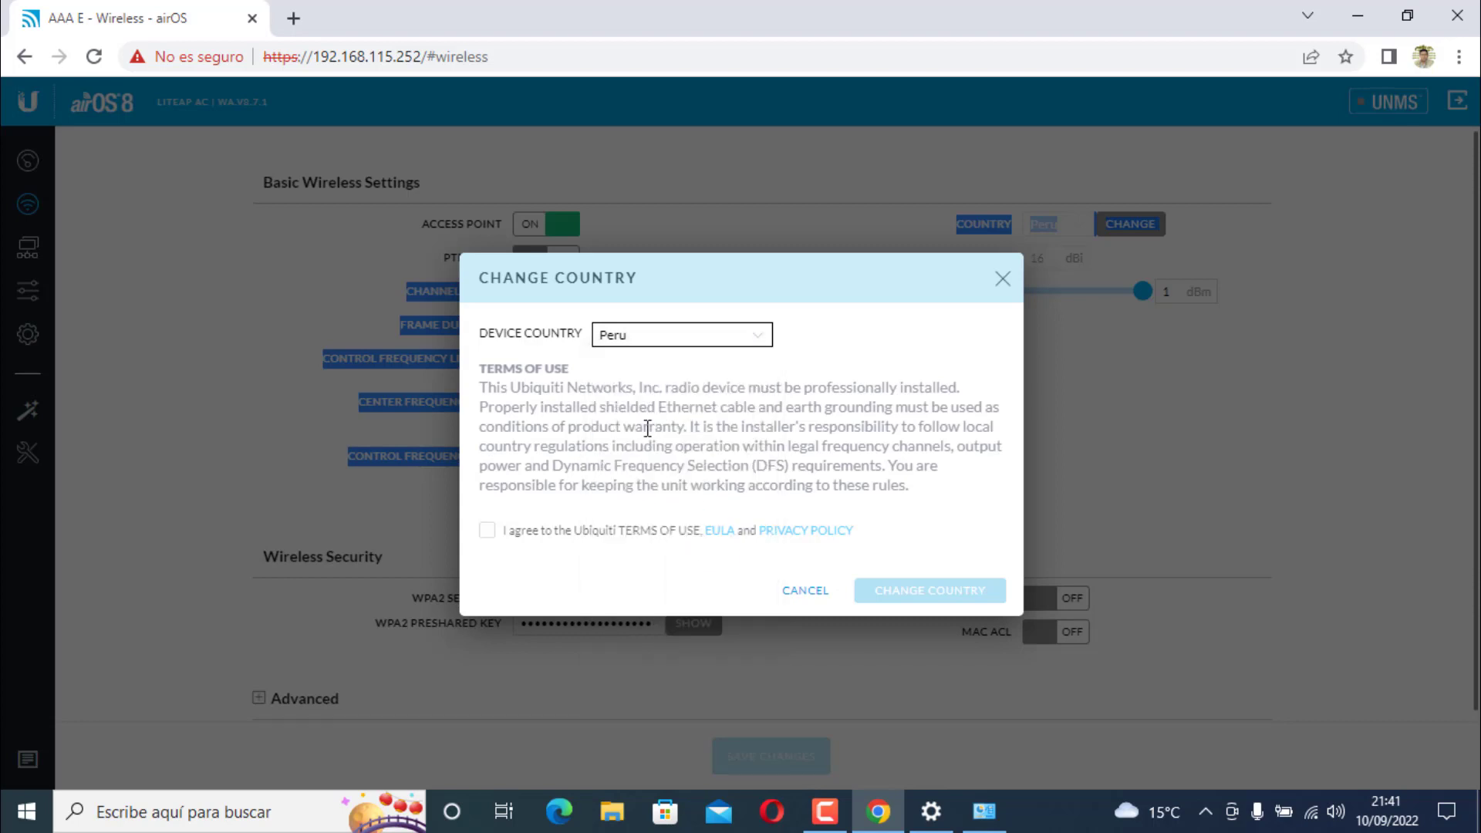
pyautogui.click(489, 532)
pyautogui.click(895, 591)
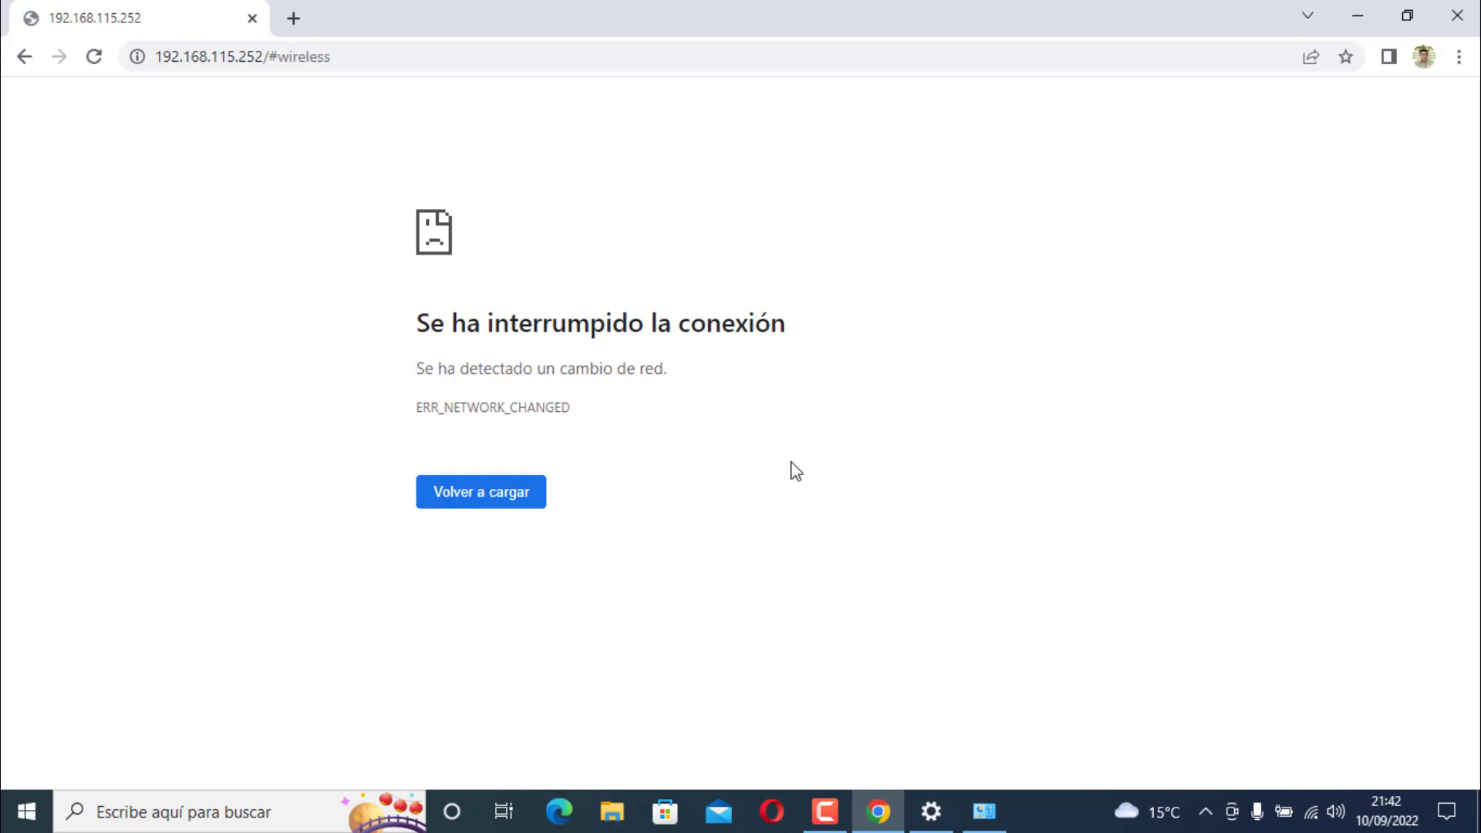
# Reload the interrupted page to restore the Wireless page, then briefly check the Tools panel.
pyautogui.click(537, 502)
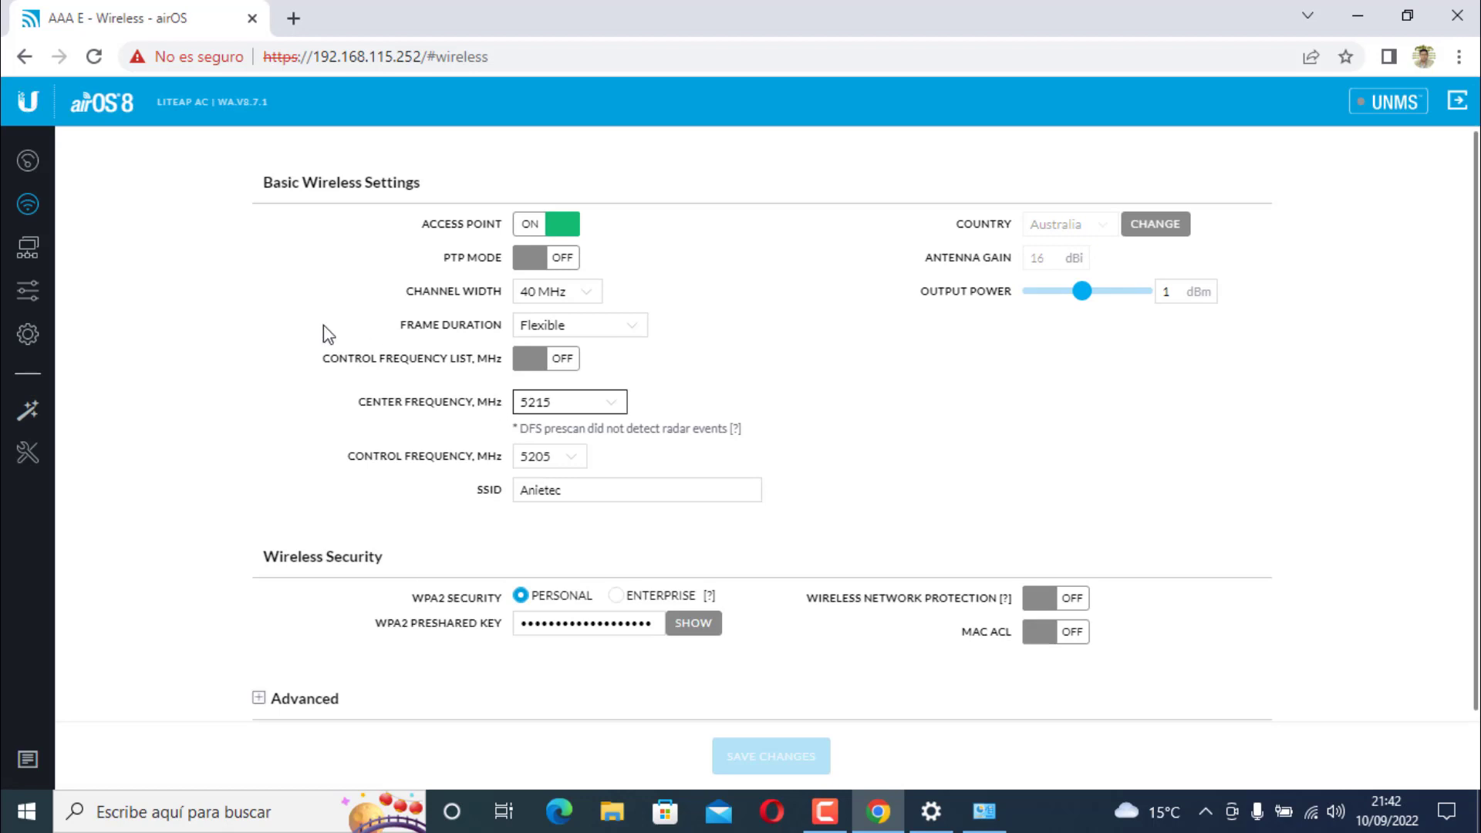
pyautogui.click(28, 452)
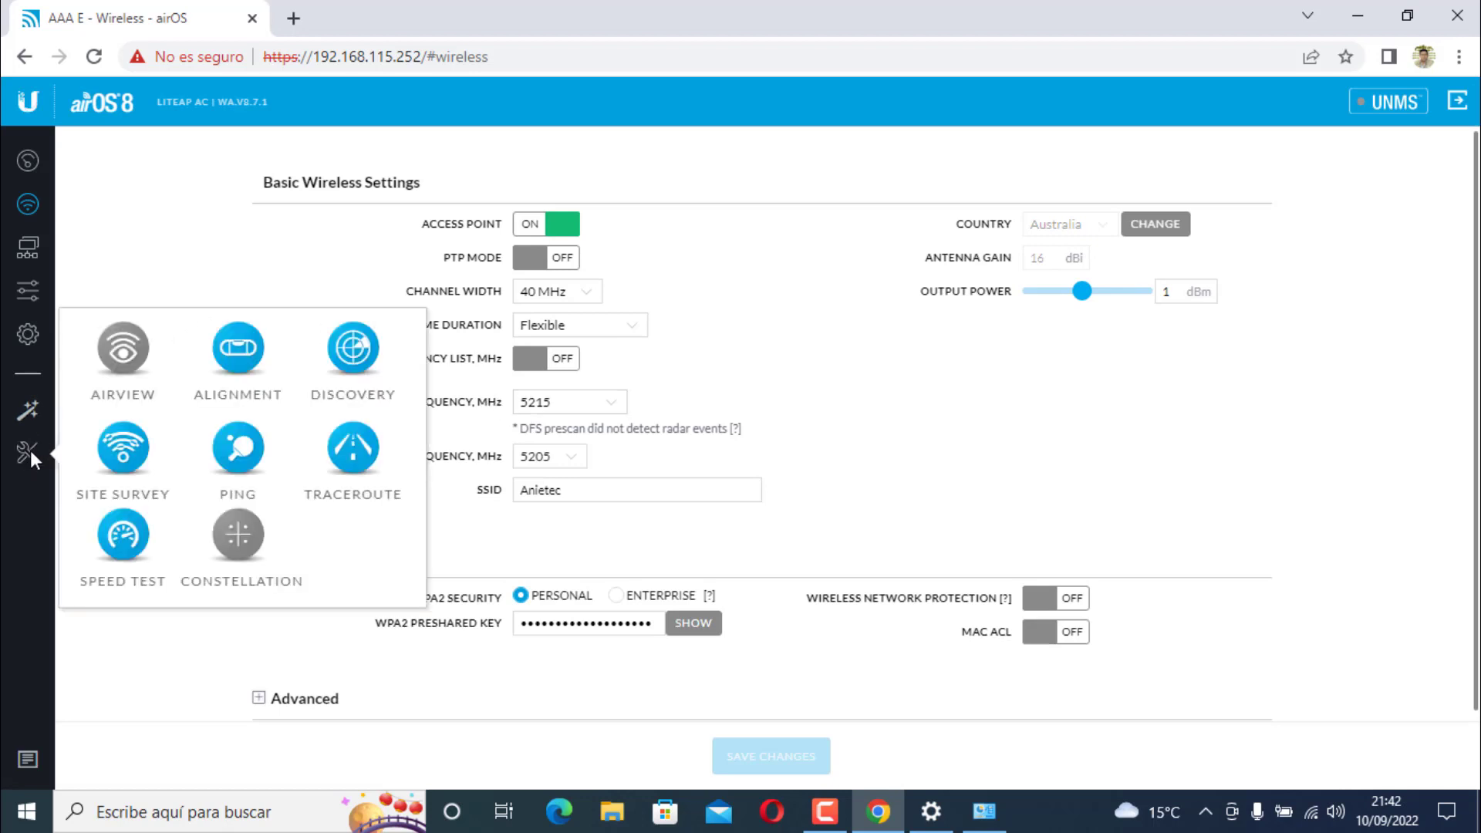
pyautogui.click(115, 353)
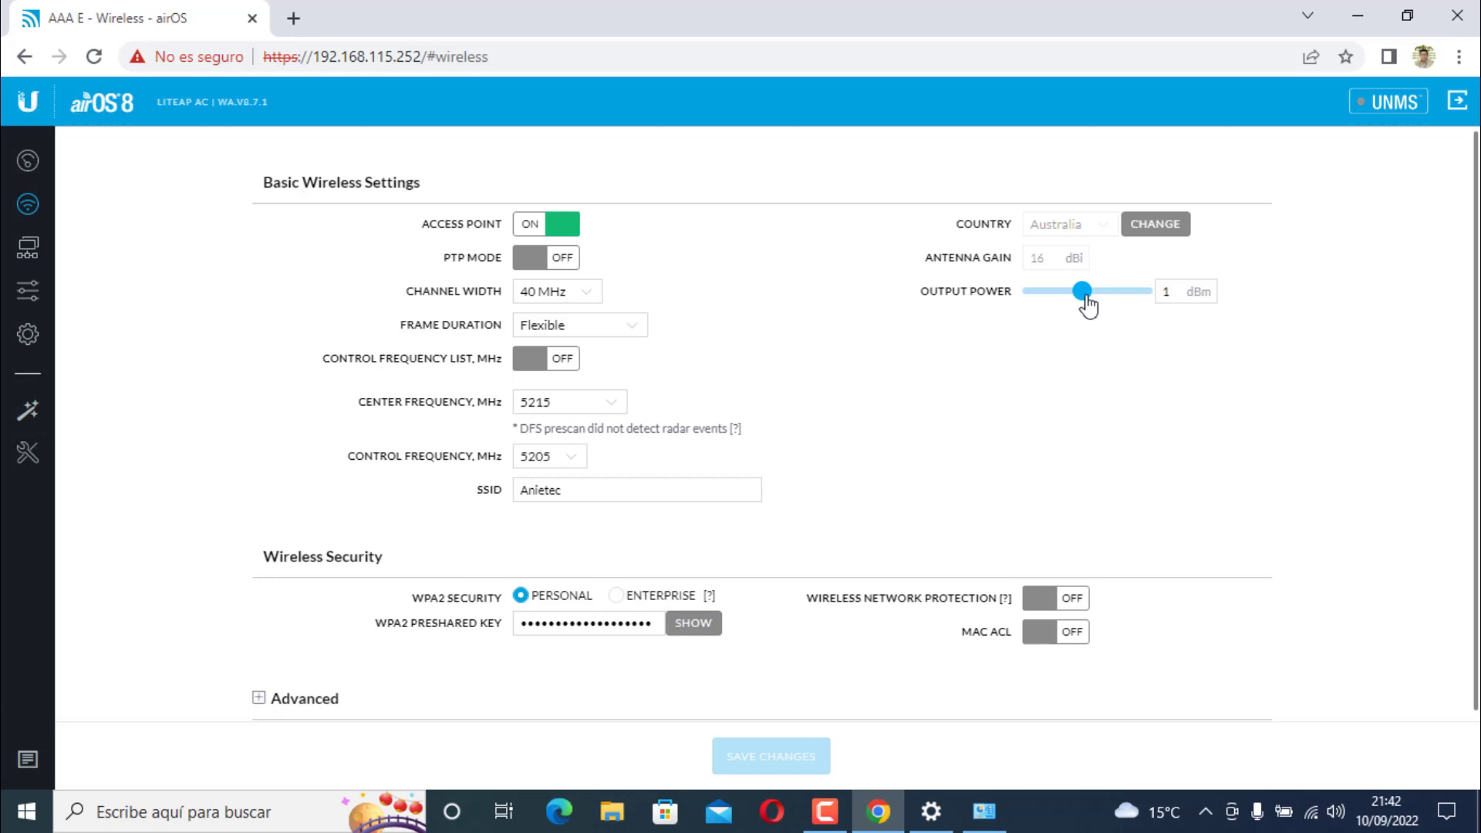
# Set output power to 7 dBm, save, then briefly check the Tools panel.
pyautogui.click(1142, 292)
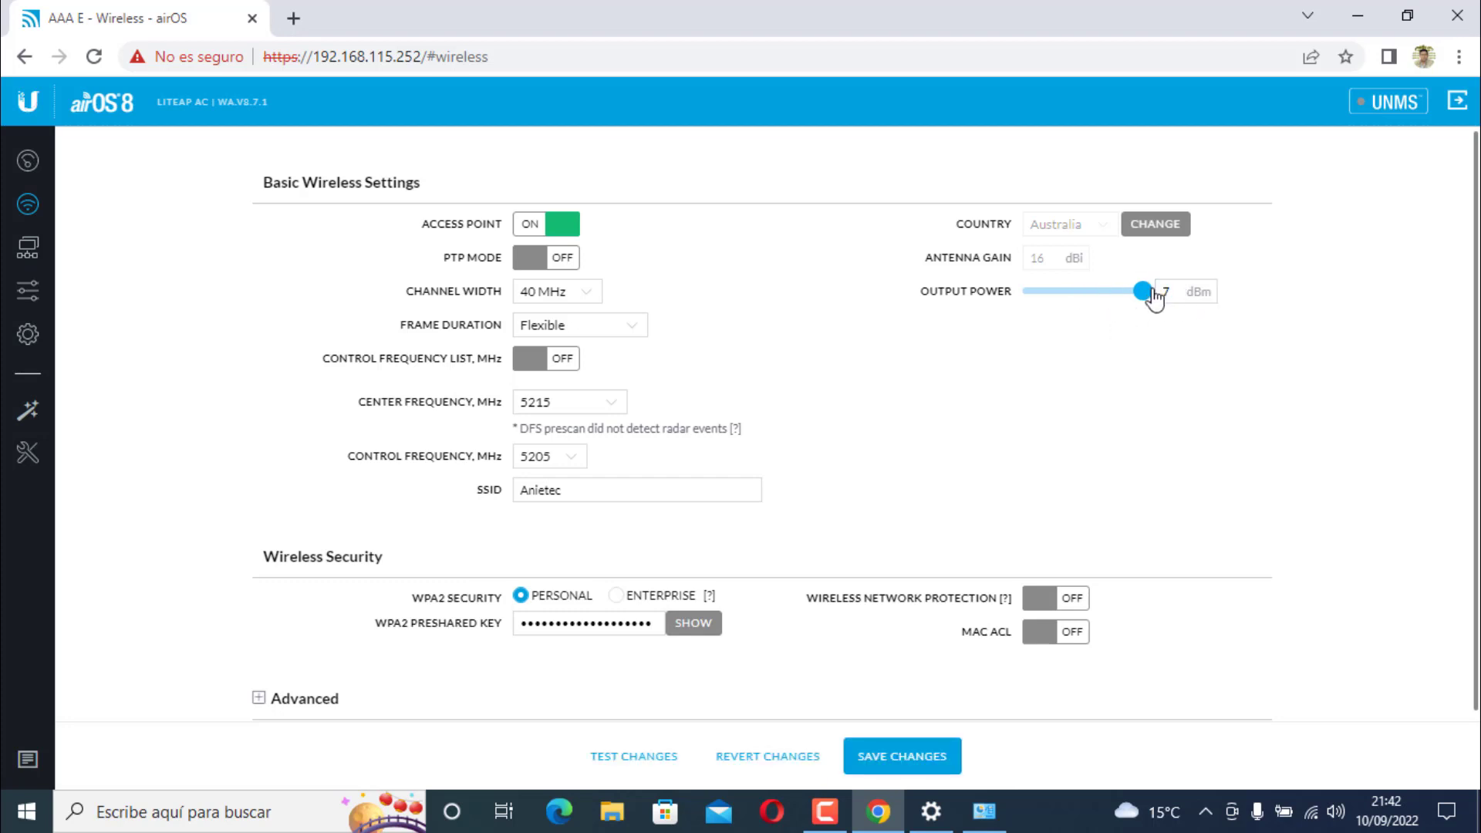
pyautogui.click(922, 756)
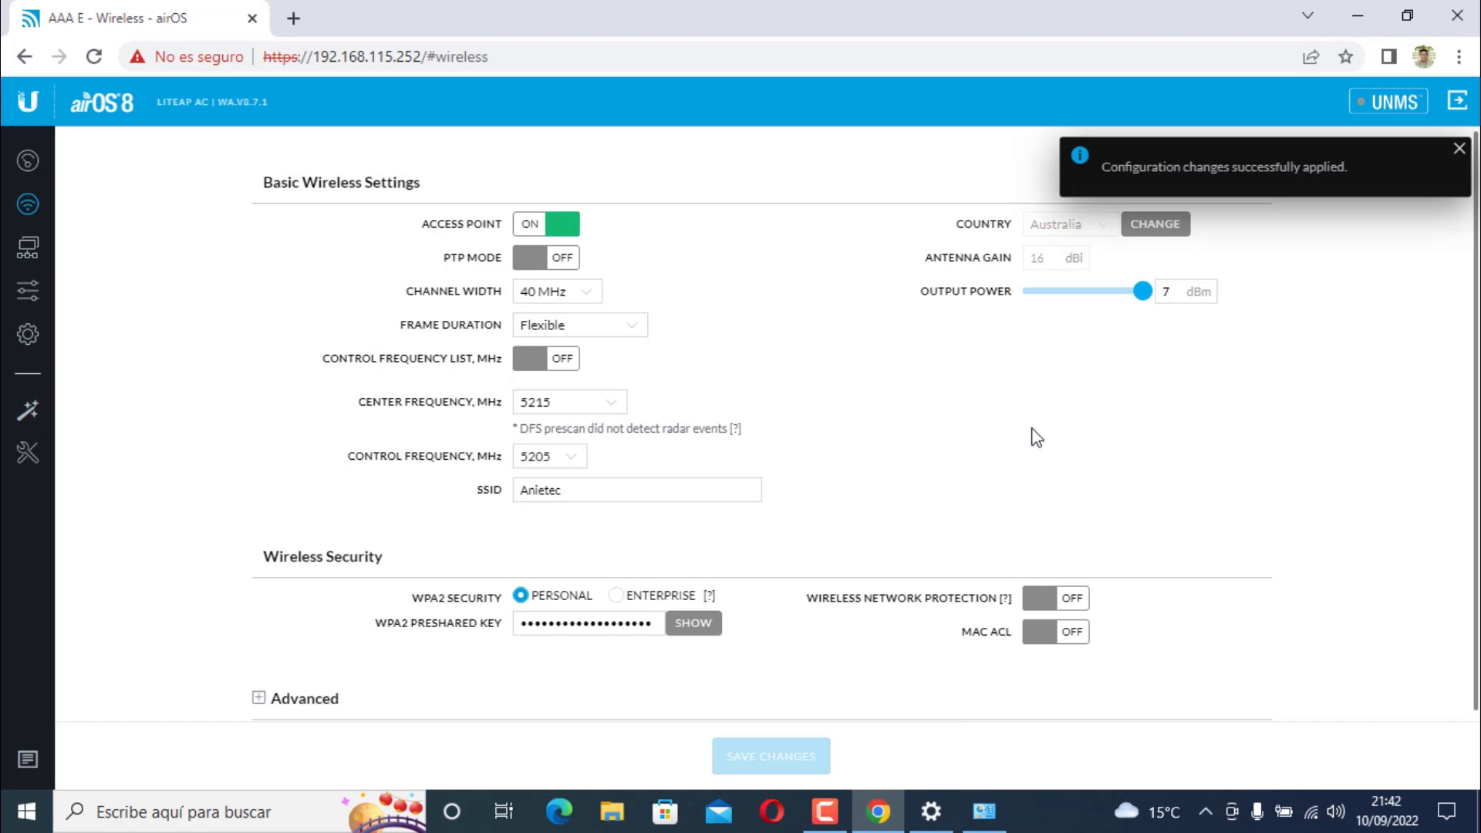
pyautogui.click(27, 456)
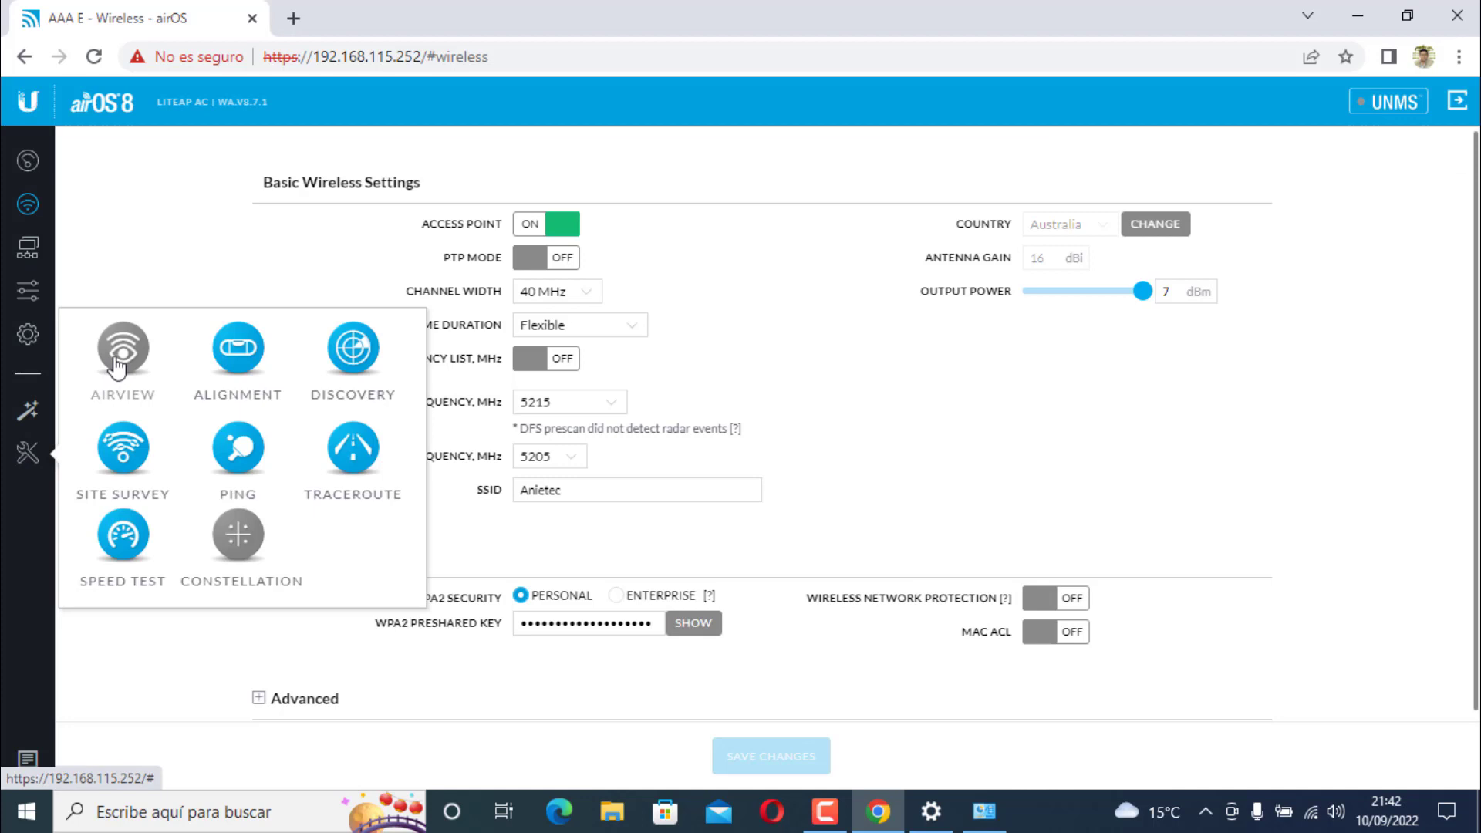
pyautogui.click(117, 366)
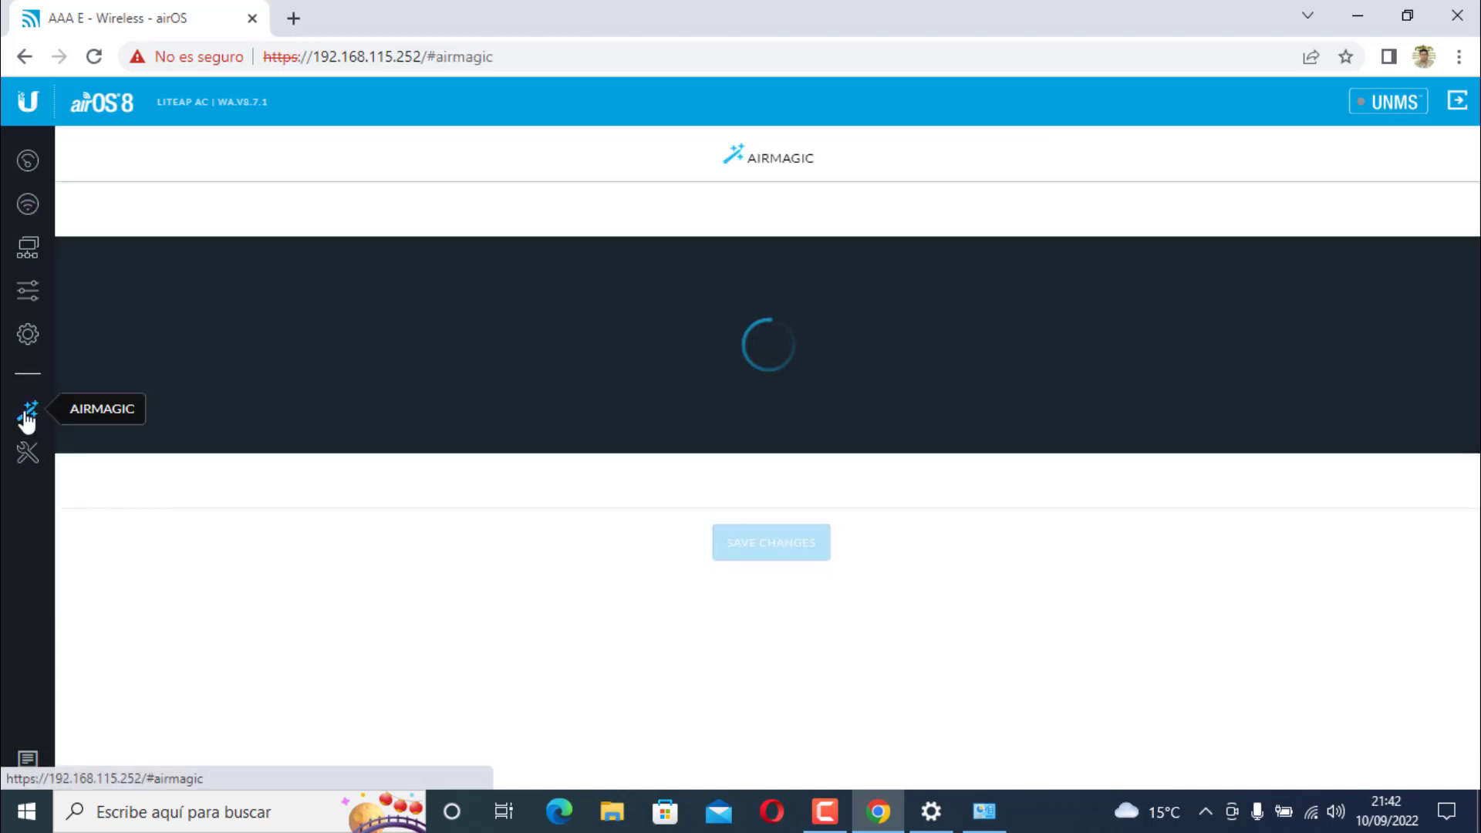
pyautogui.click(27, 412)
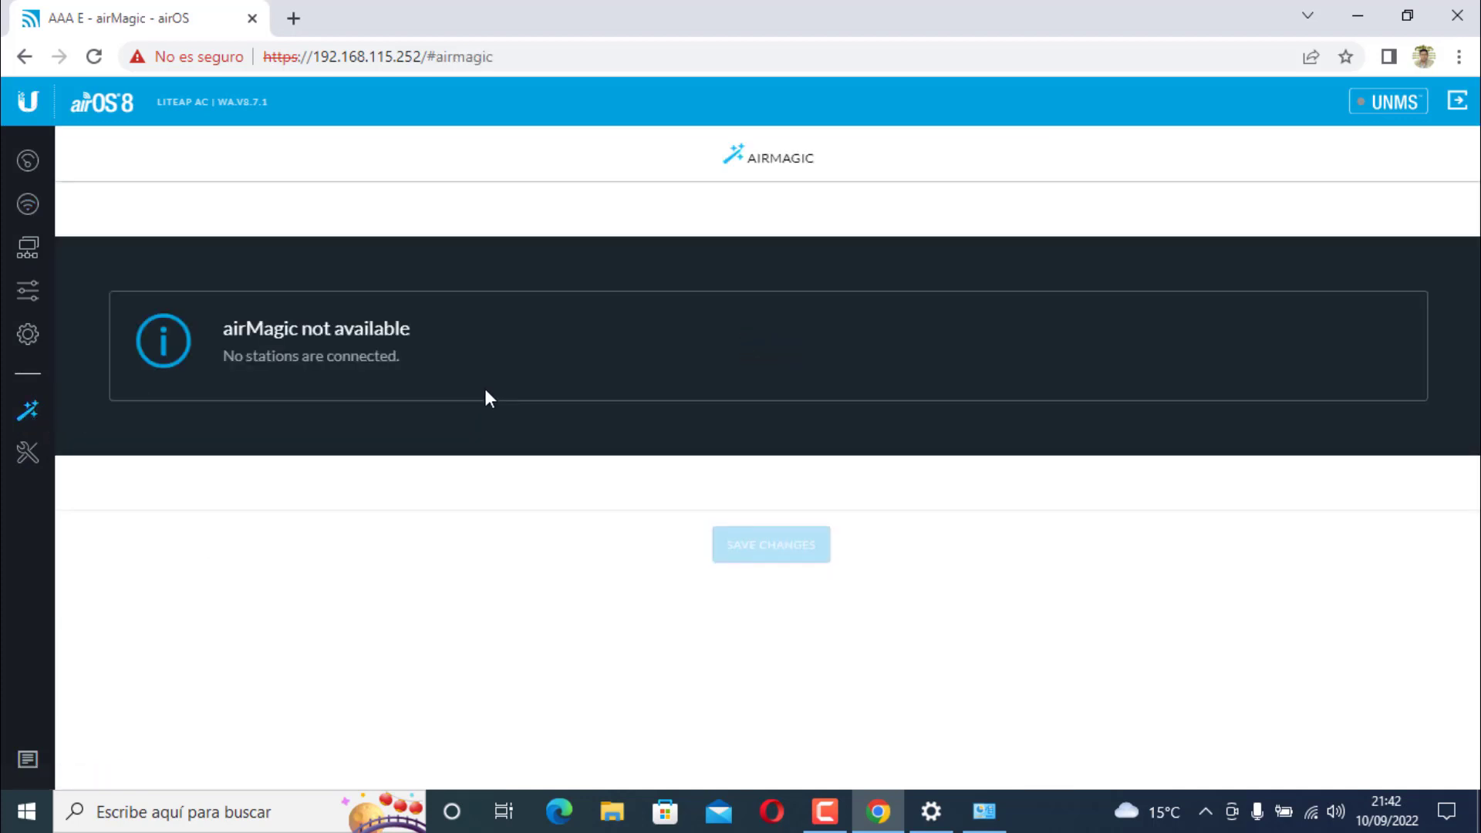
pyautogui.click(27, 453)
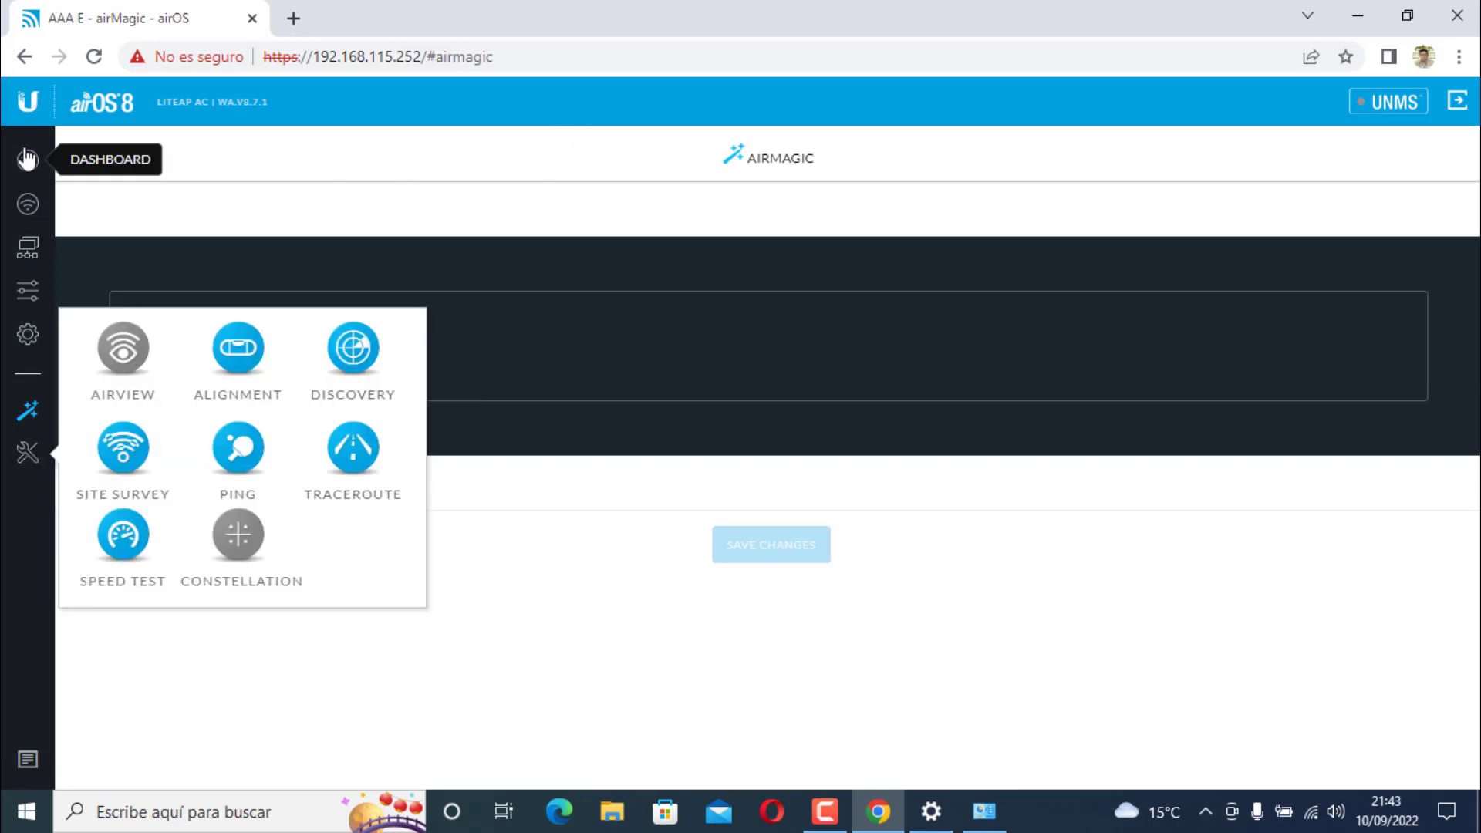
pyautogui.click(28, 204)
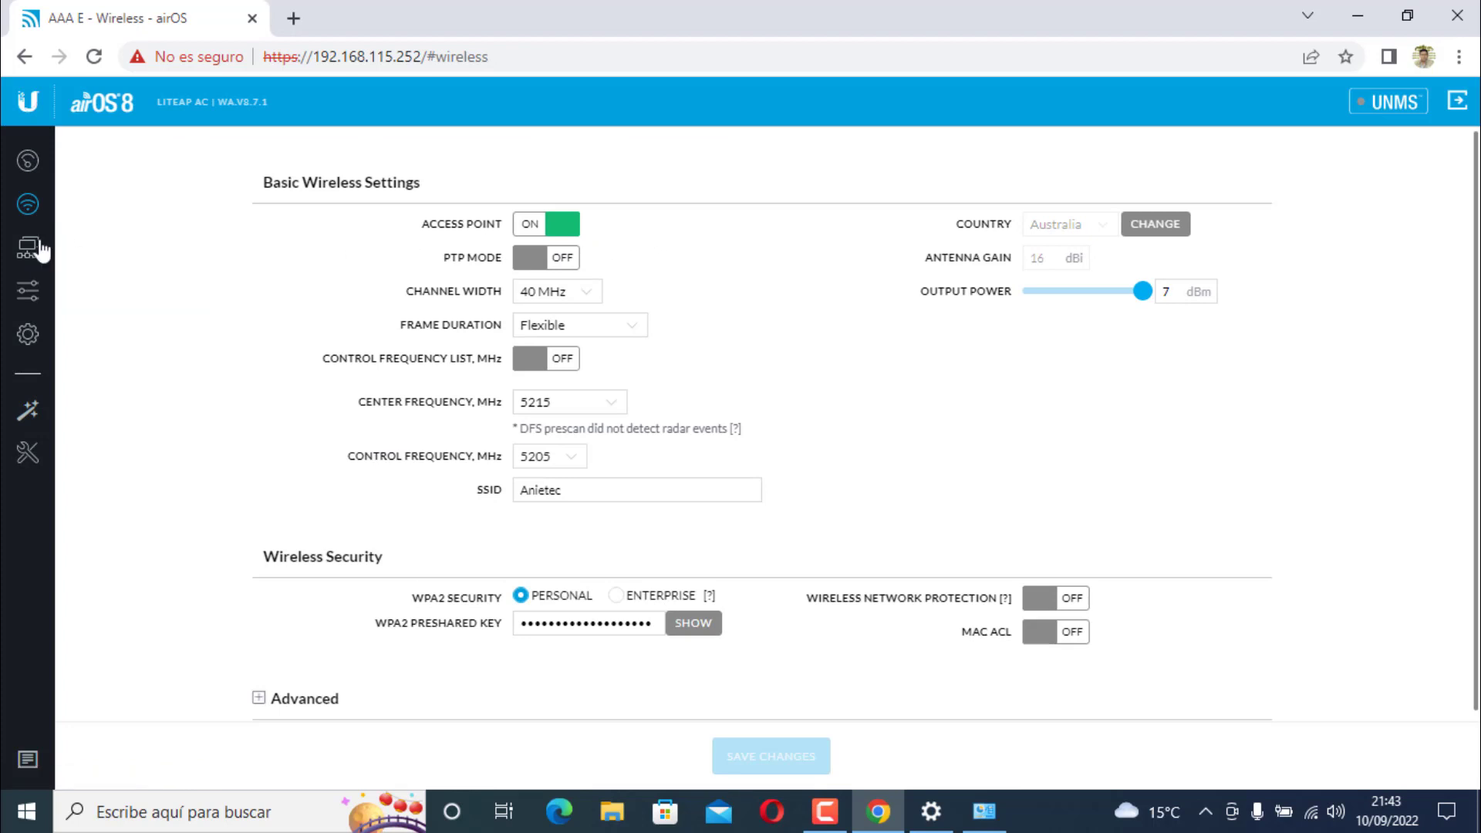
pyautogui.click(23, 162)
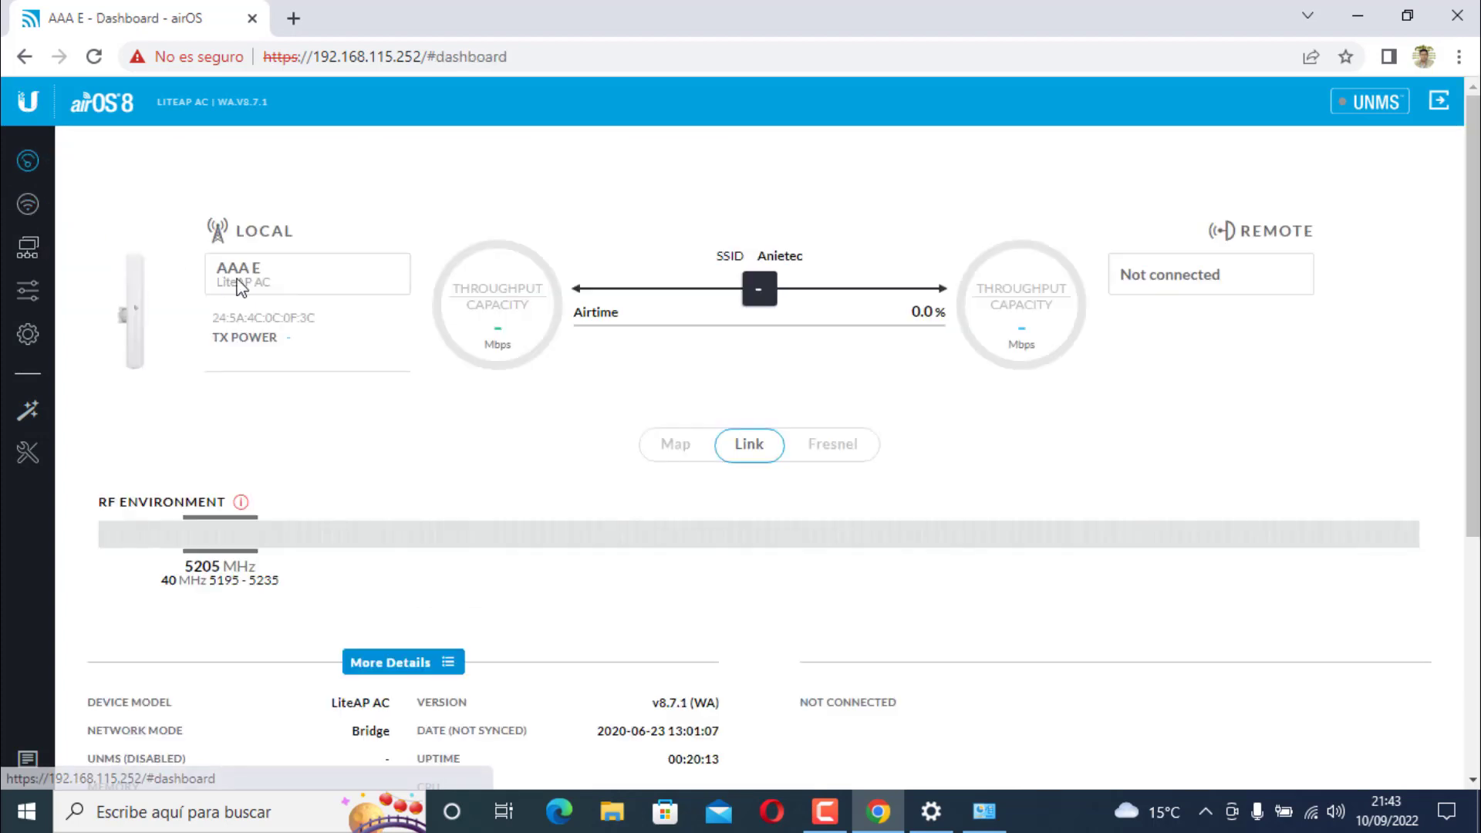
pyautogui.click(26, 250)
pyautogui.click(24, 299)
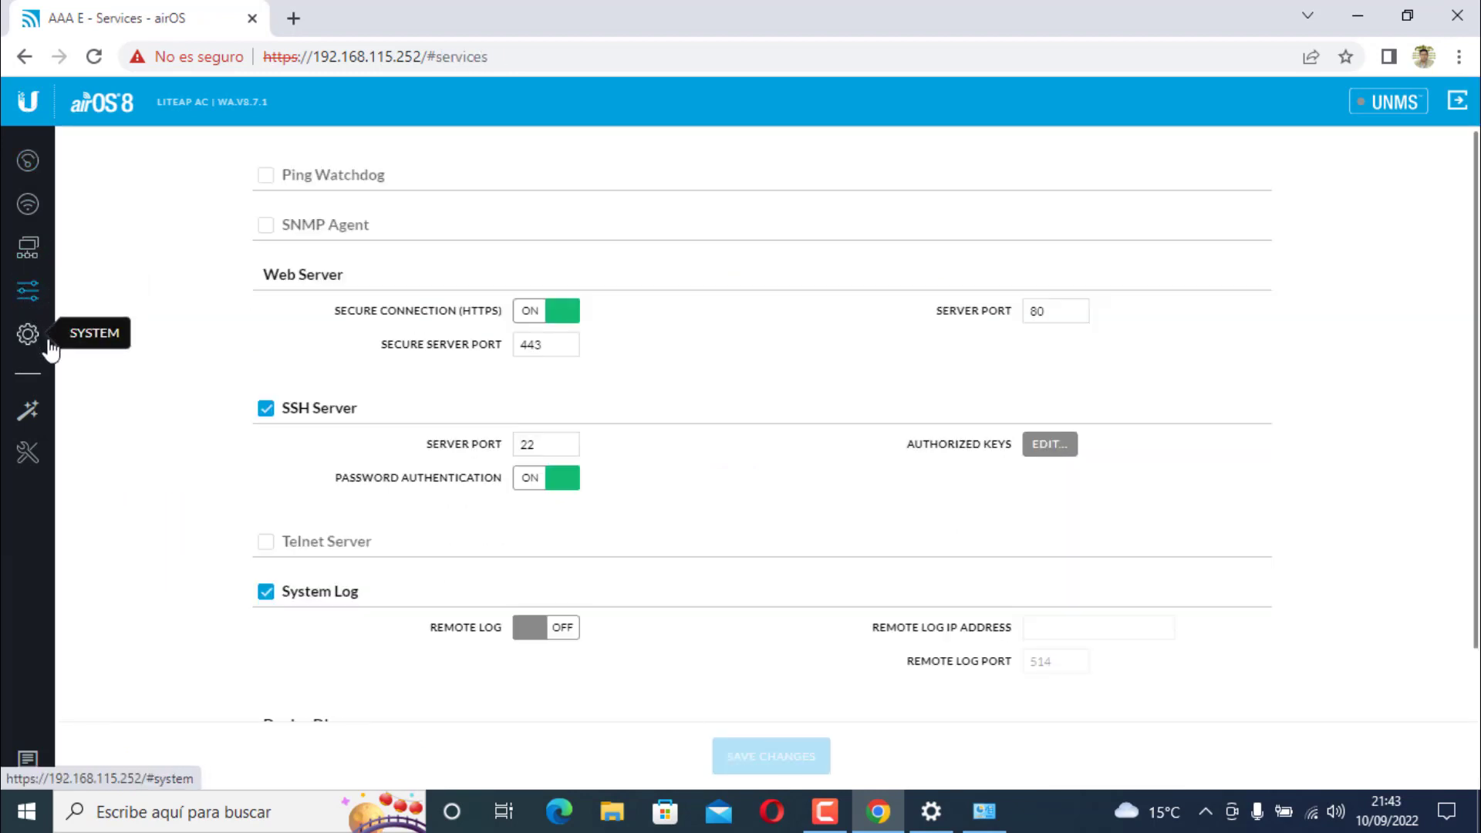
pyautogui.click(27, 334)
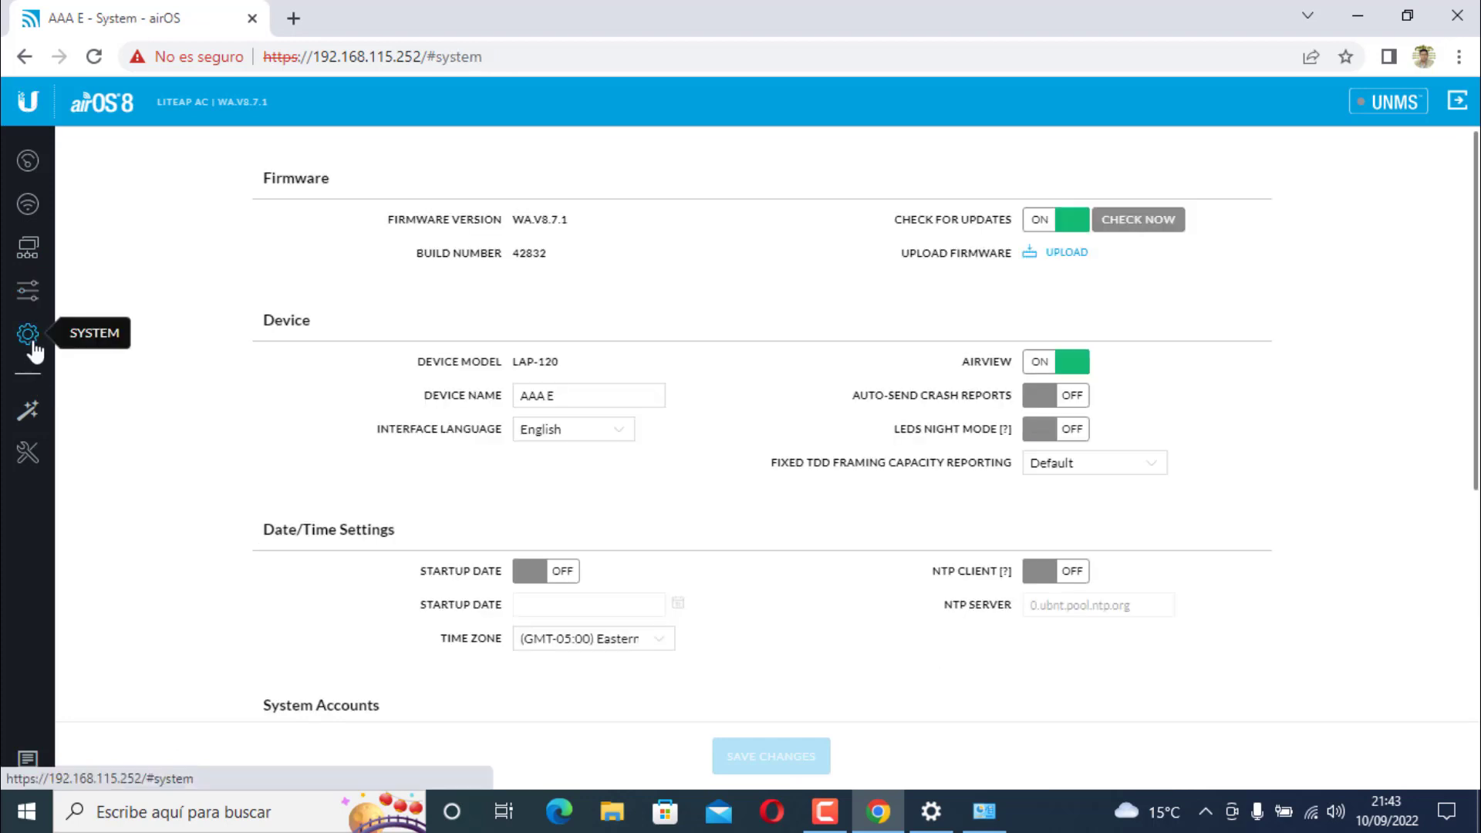
pyautogui.click(28, 453)
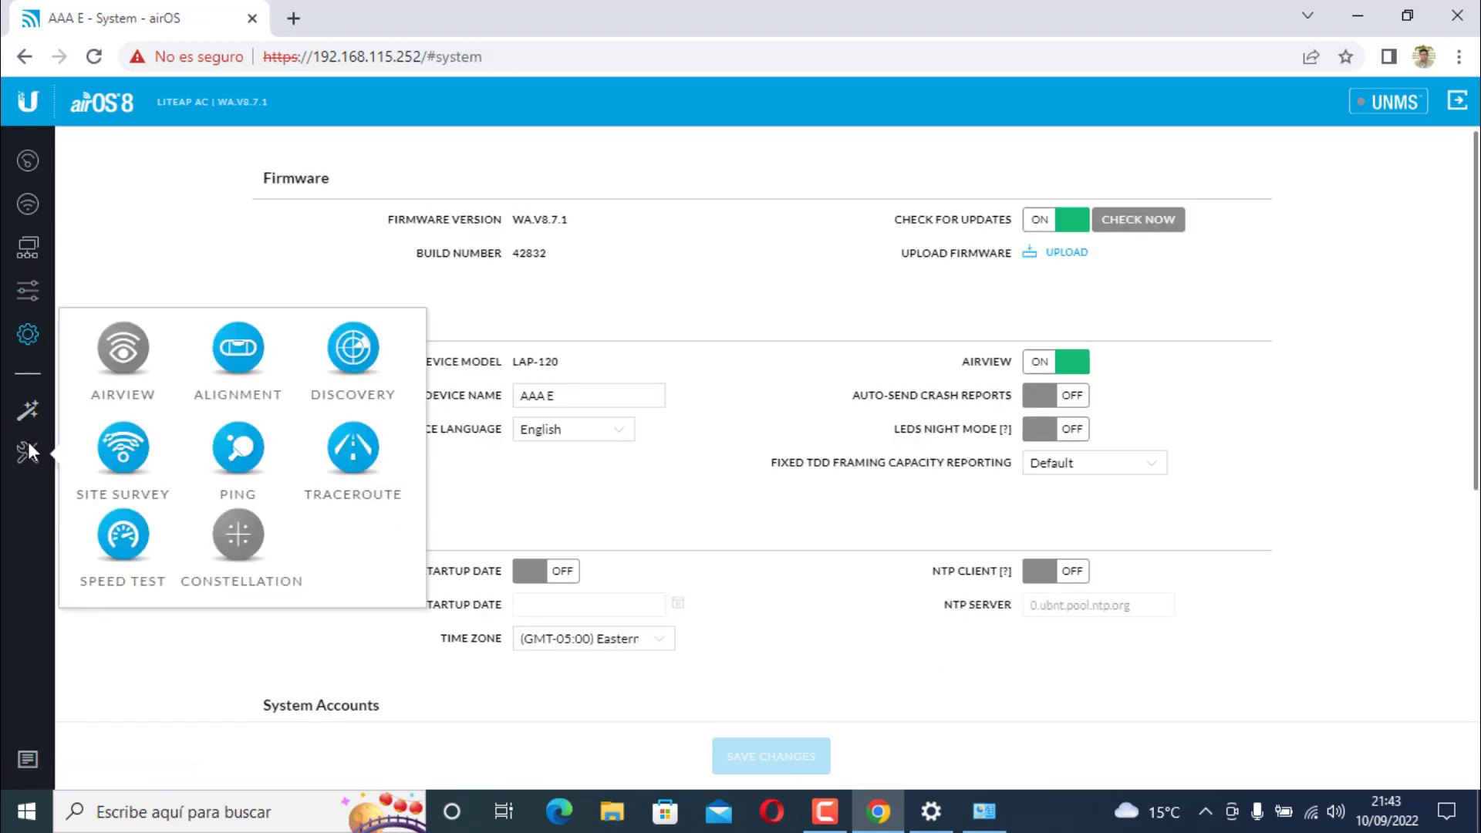
pyautogui.click(140, 351)
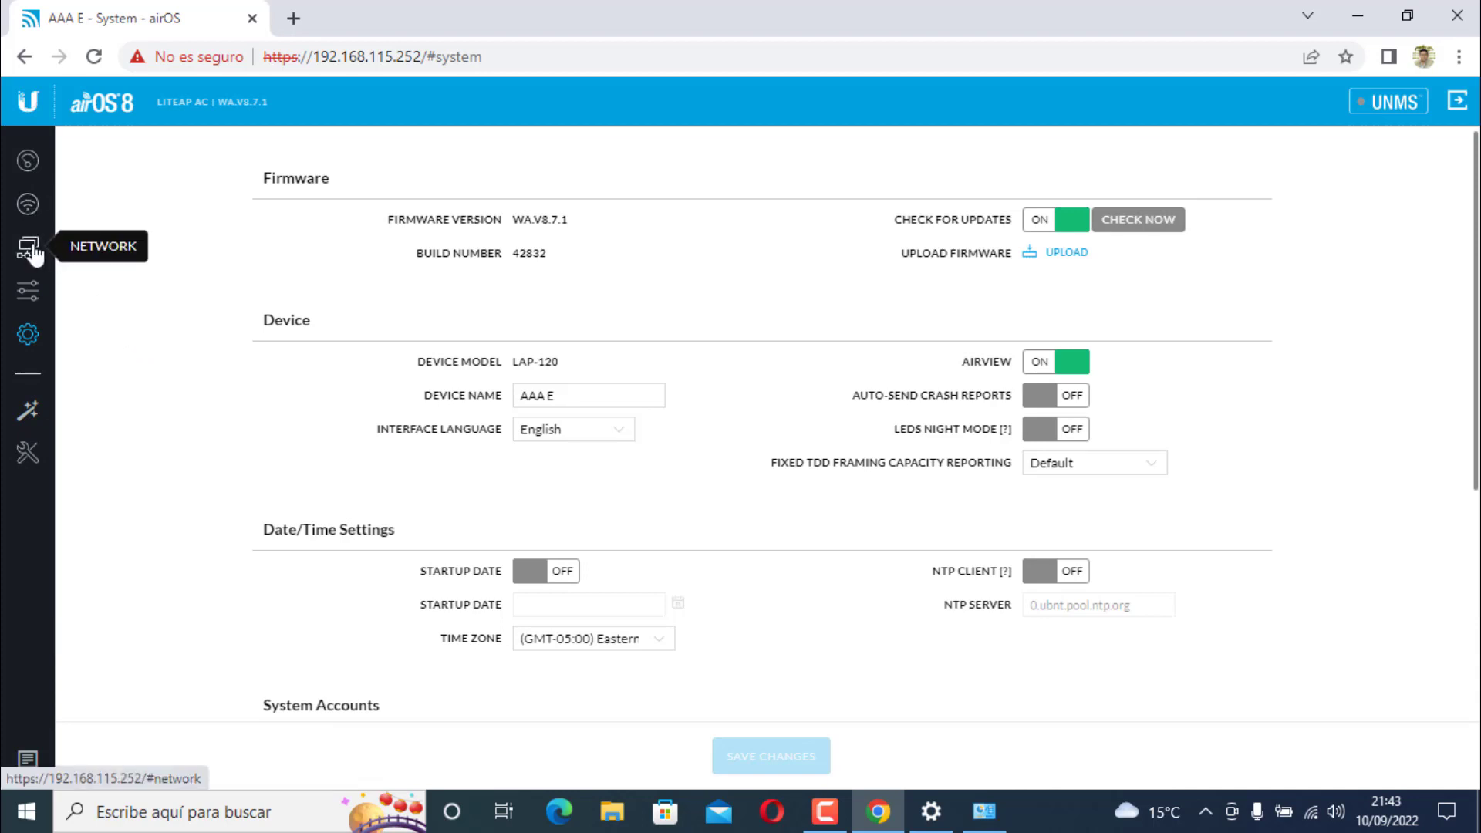
pyautogui.click(38, 157)
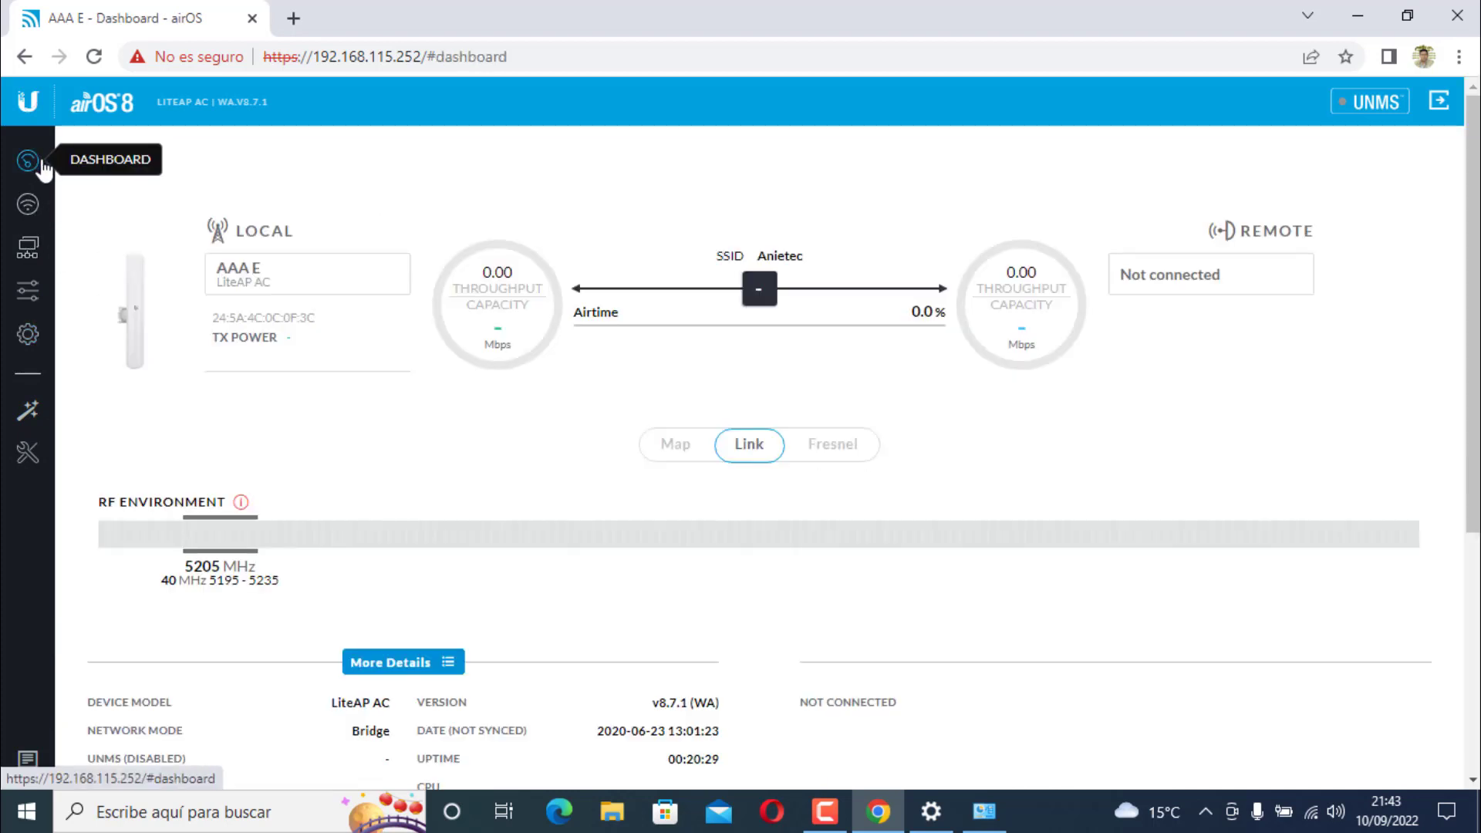
pyautogui.click(36, 218)
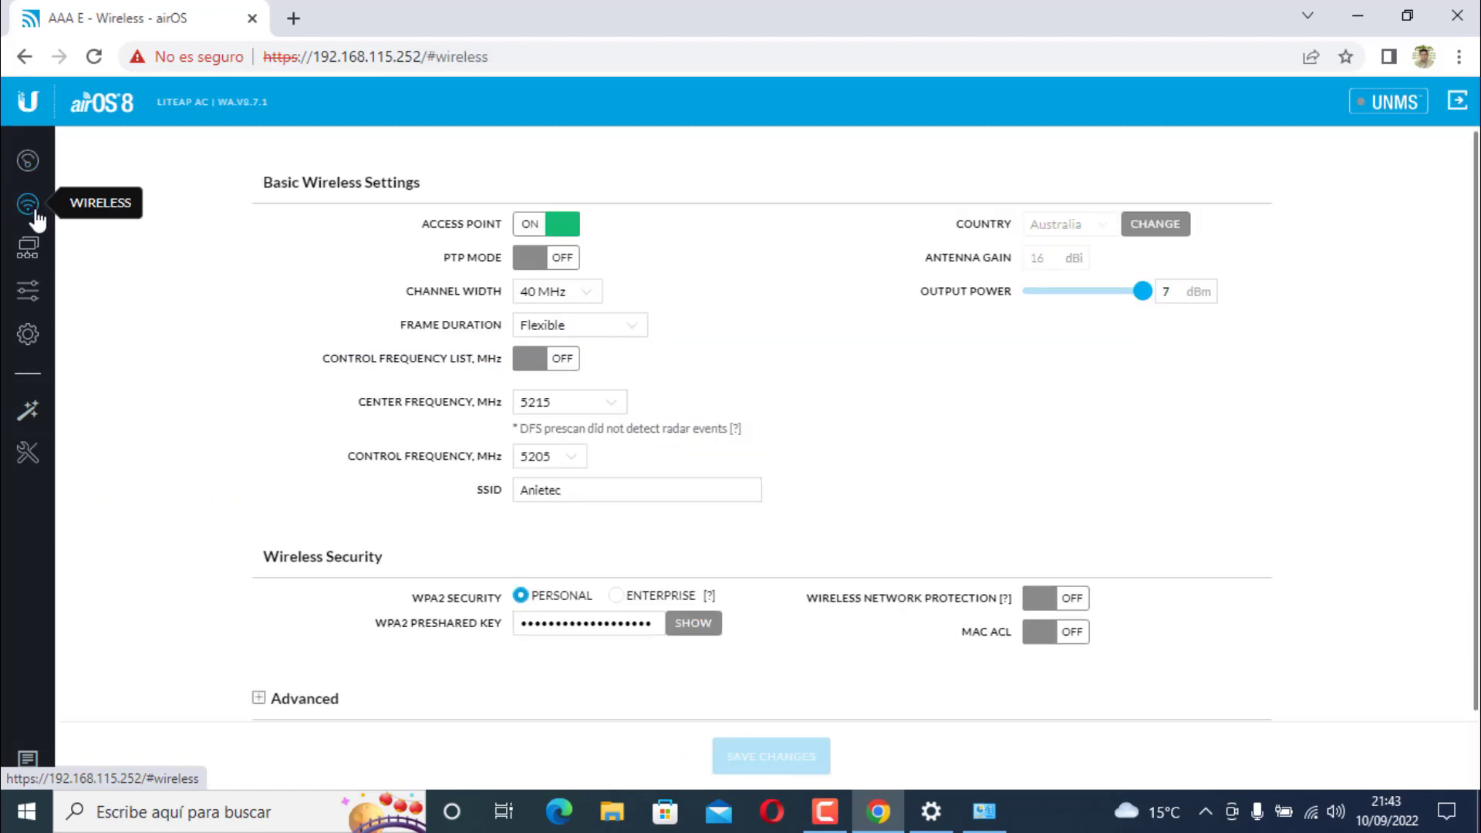
pyautogui.click(1155, 225)
pyautogui.click(757, 340)
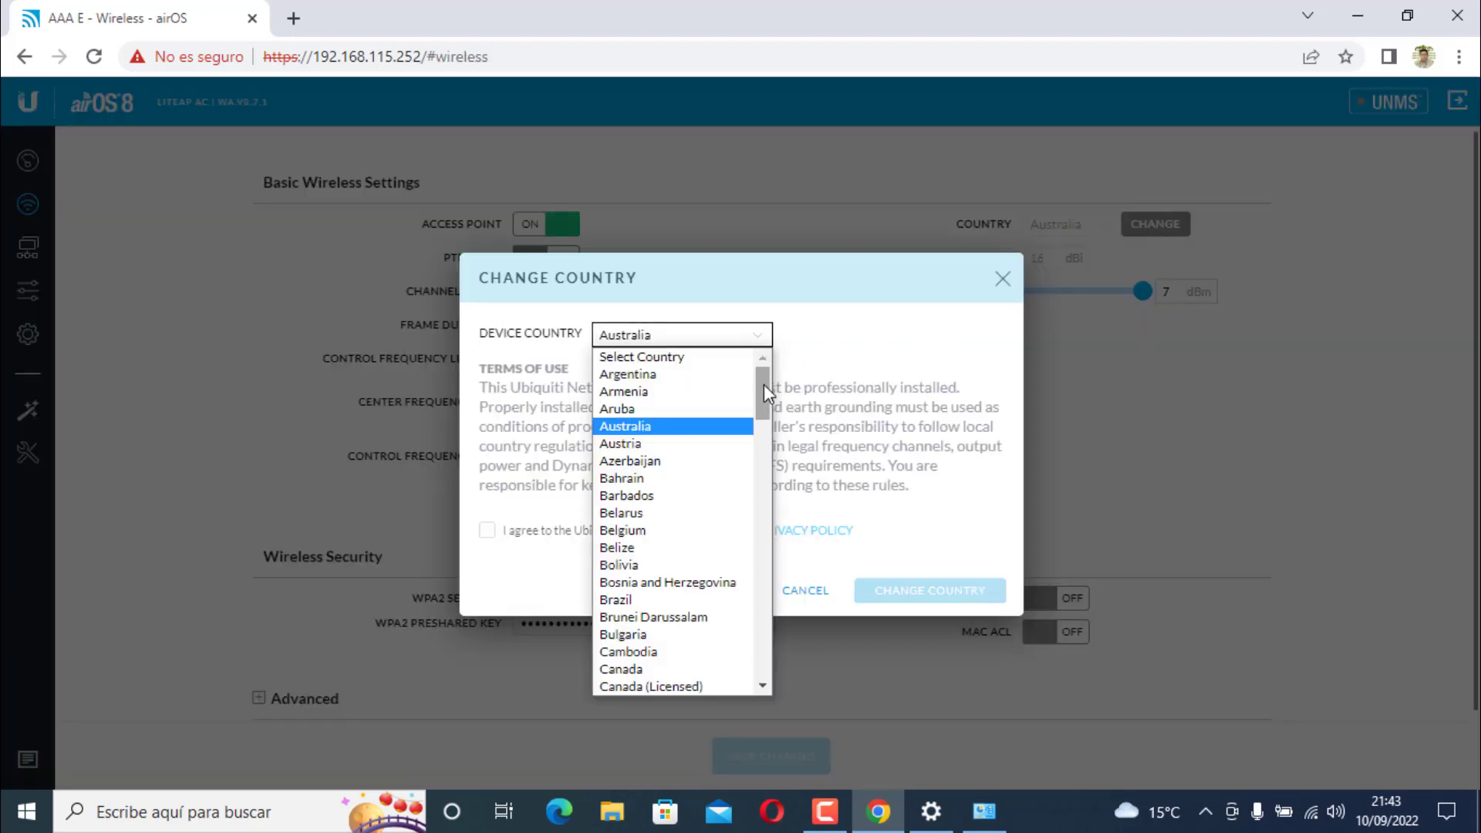
pyautogui.scroll(-6, 766, 393)
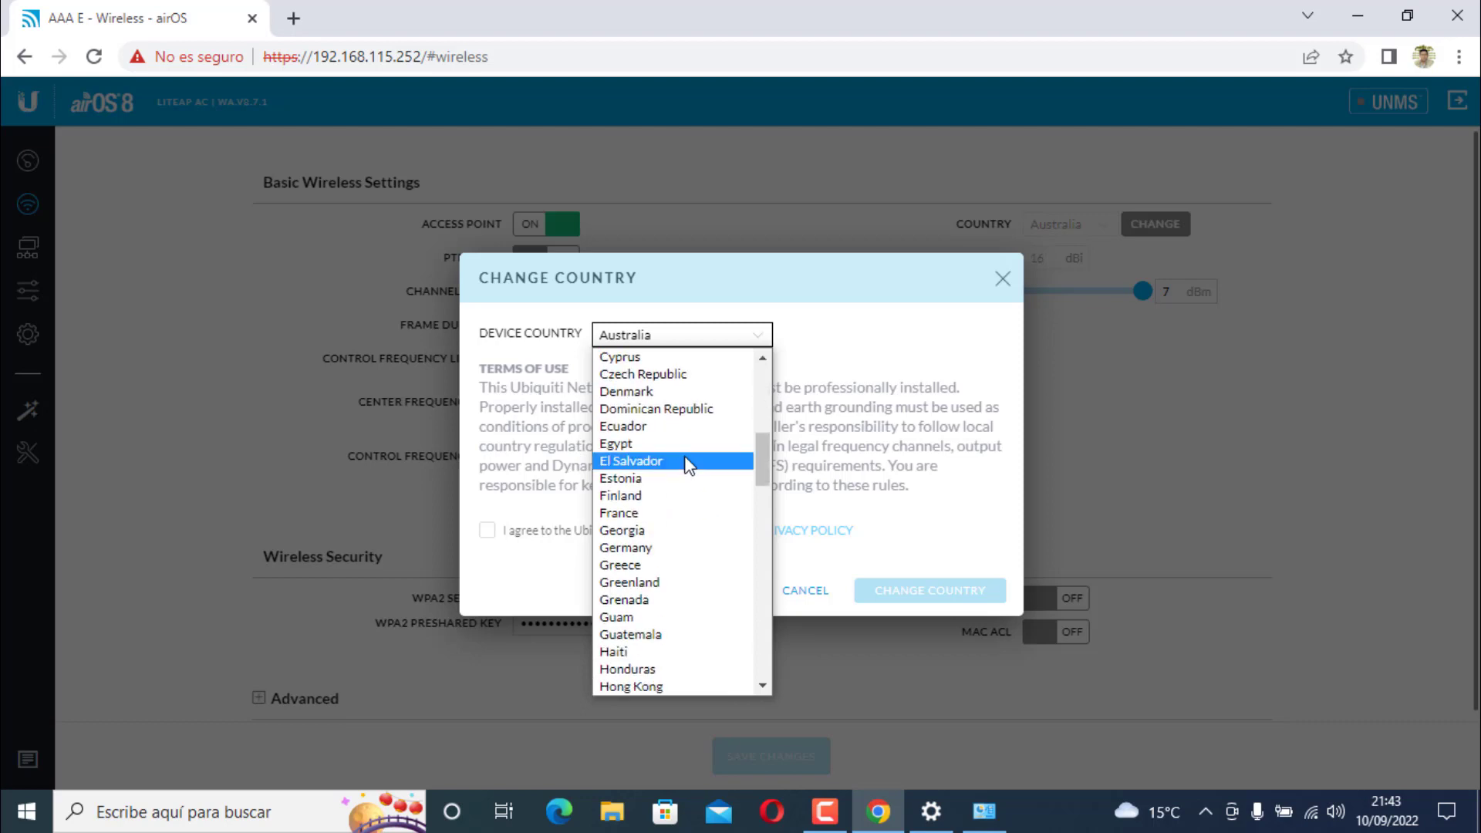
pyautogui.scroll(-5, 689, 463)
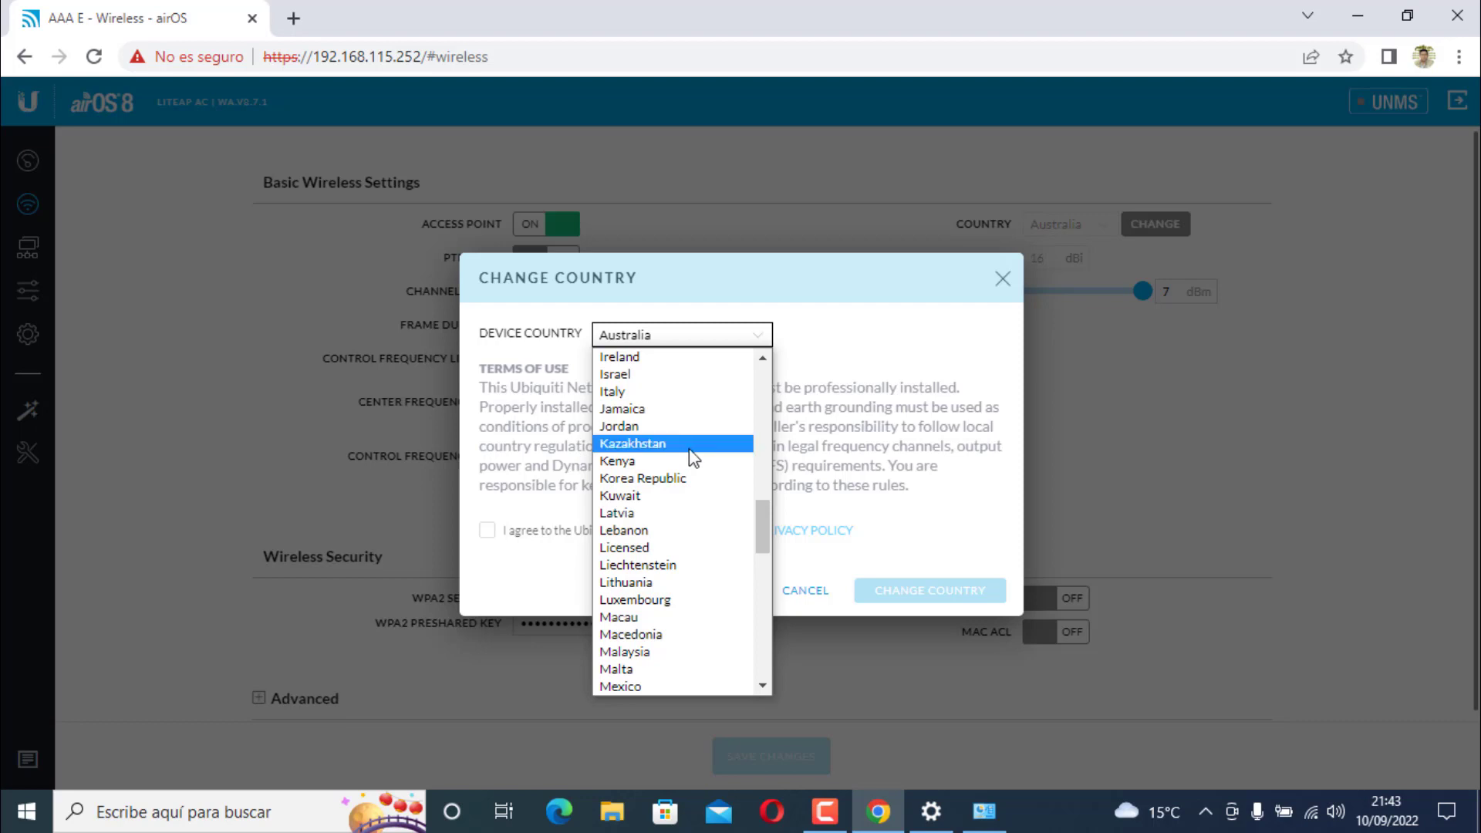
pyautogui.click(1002, 279)
pyautogui.click(1002, 279)
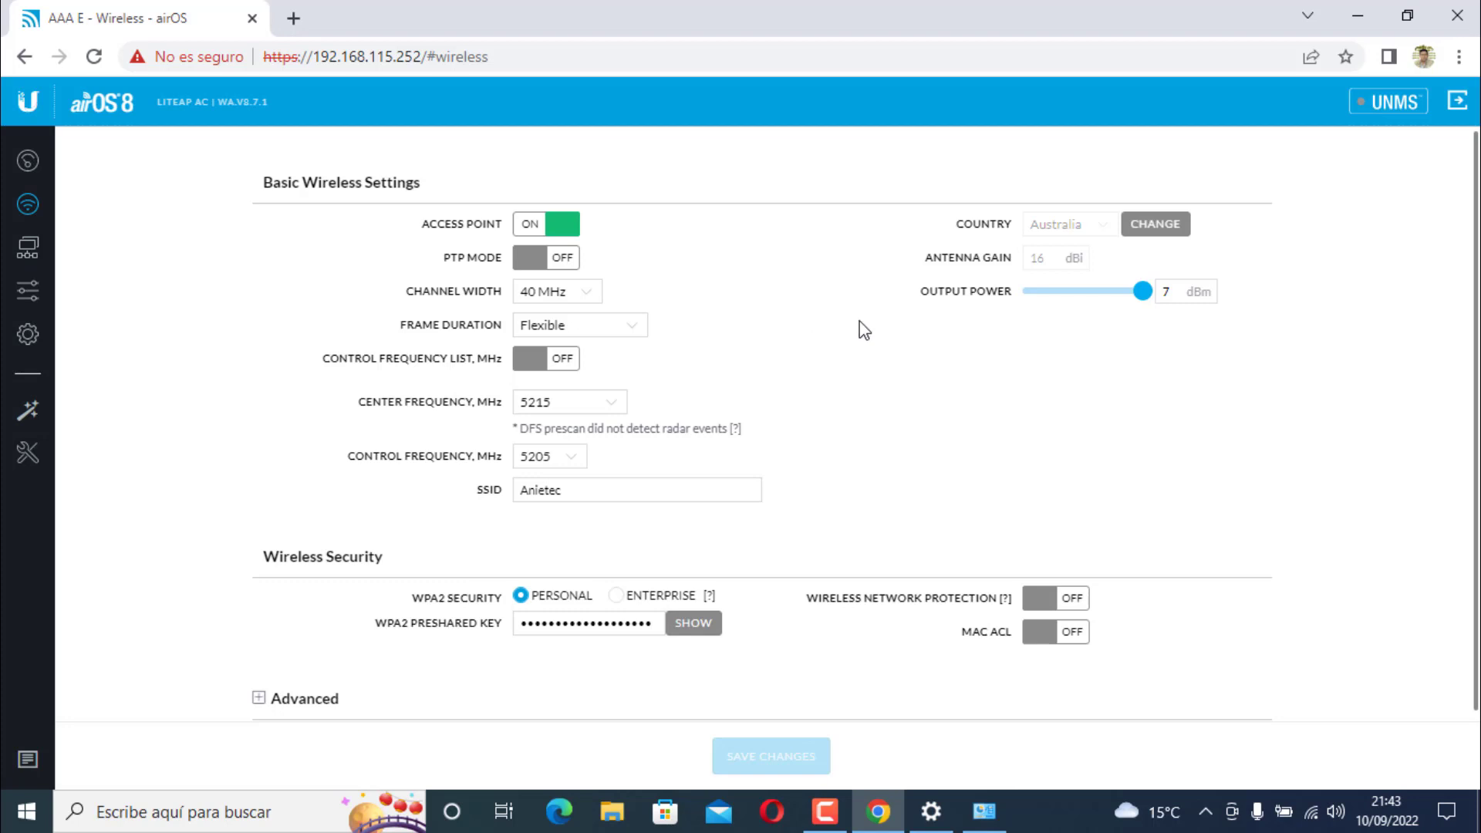
pyautogui.scroll(-1, 830, 356)
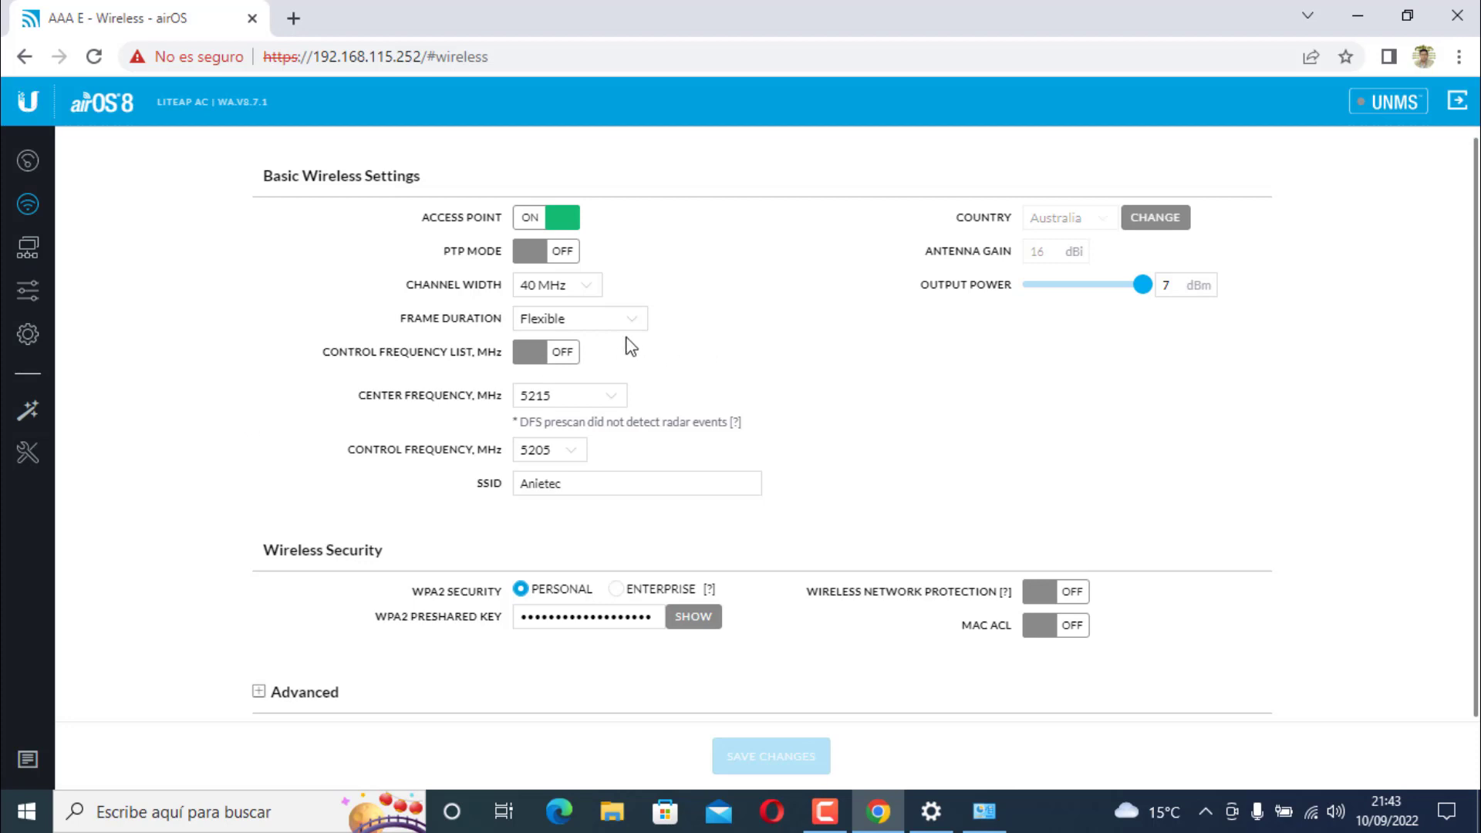
# Check the Center Frequency list, leaving 5215 MHz, then open the Tools panel.
pyautogui.click(616, 401)
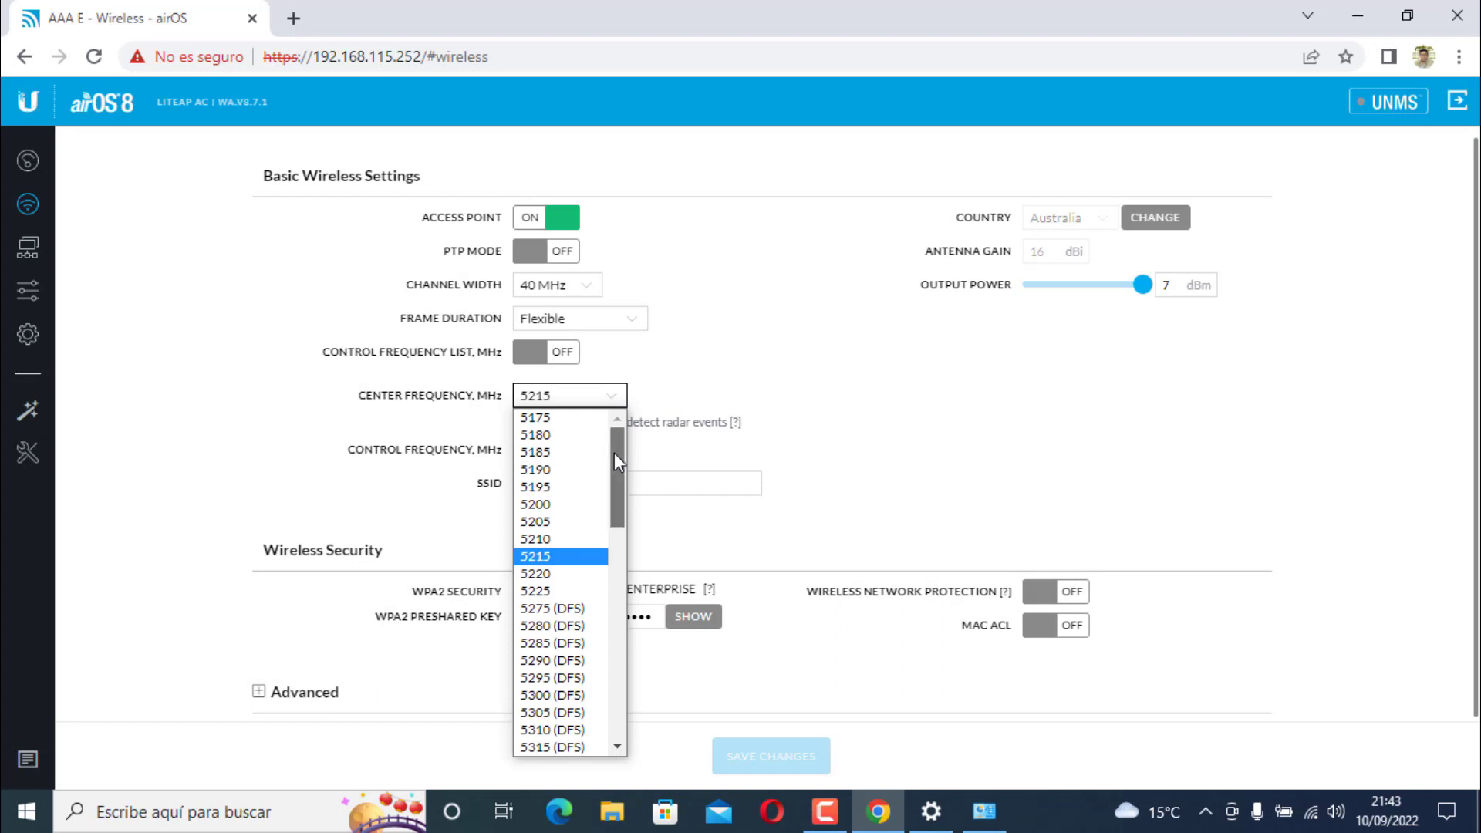
pyautogui.click(719, 322)
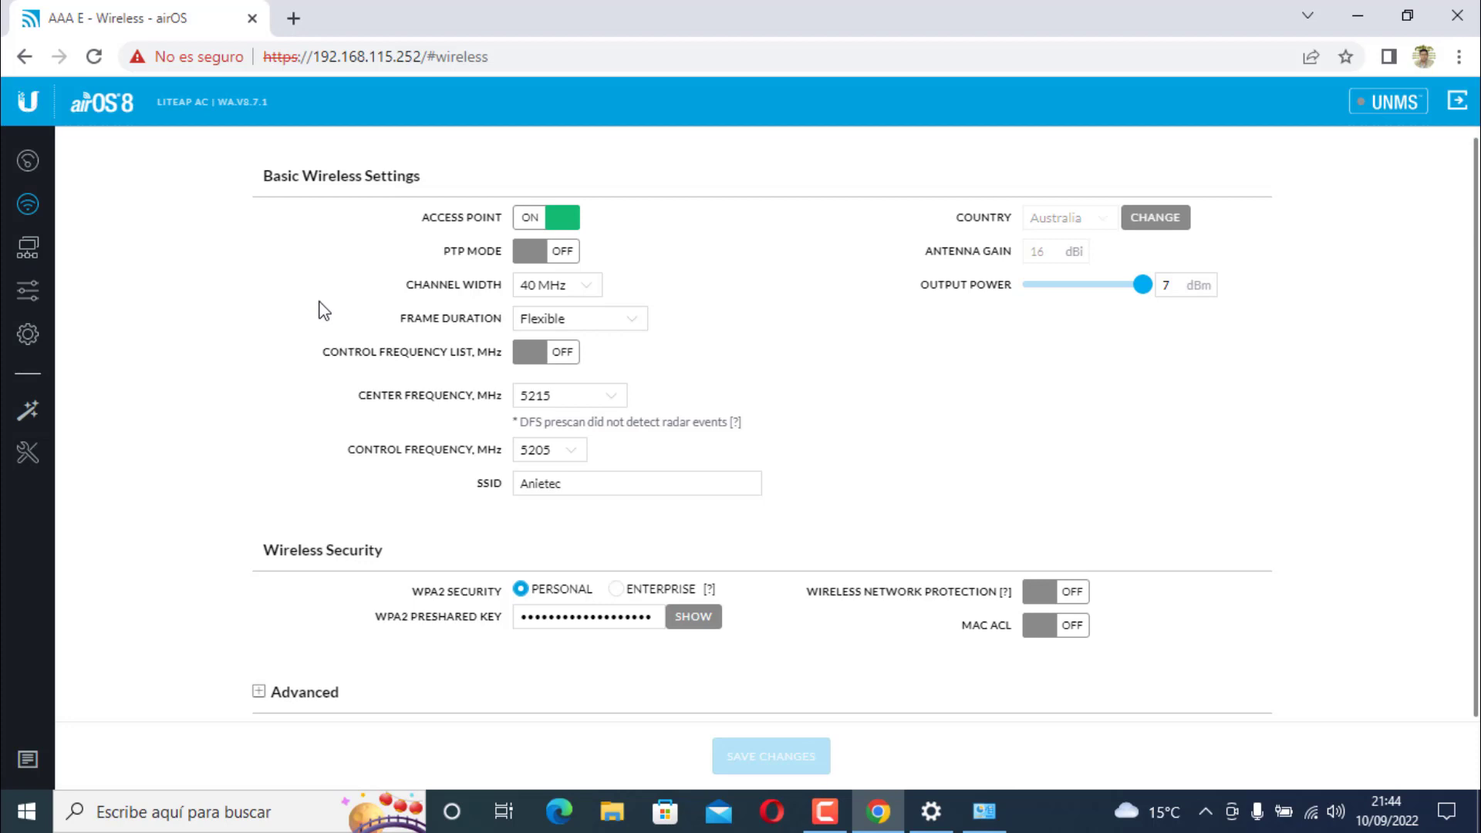
pyautogui.click(28, 455)
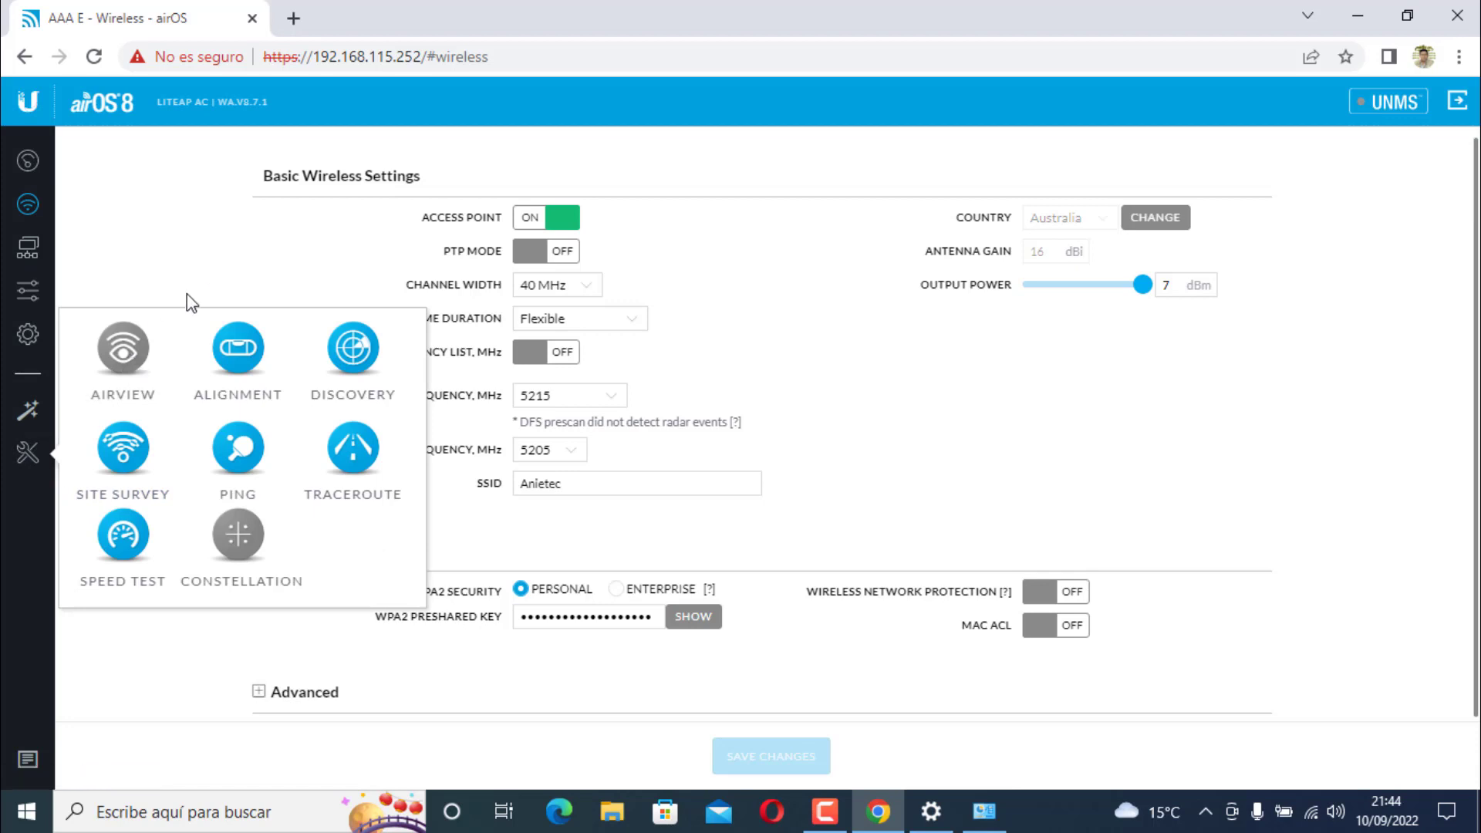
# Run a Site Survey, which finds no networks, and close its dialog.
pyautogui.click(124, 452)
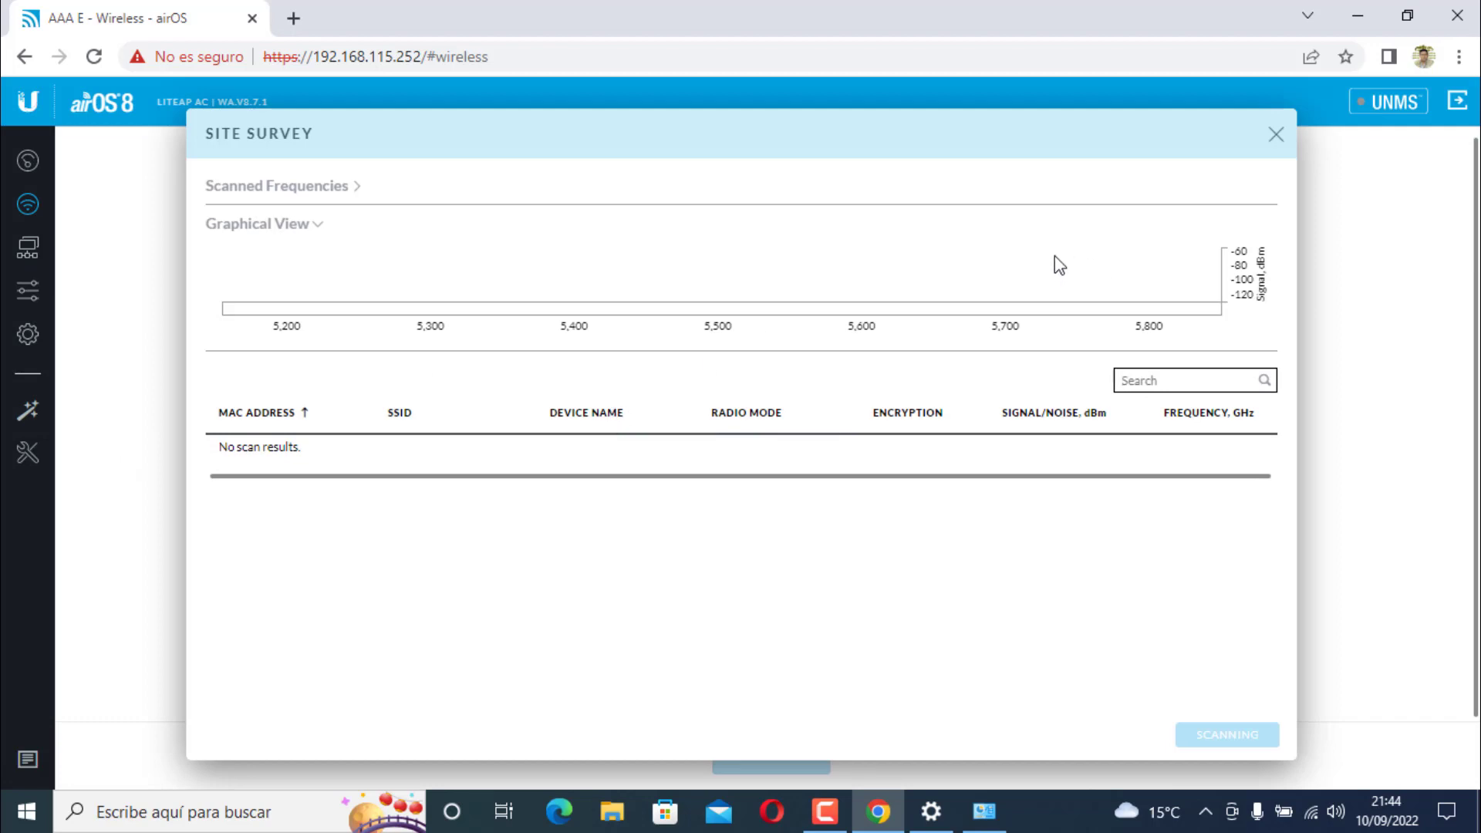
pyautogui.click(1276, 139)
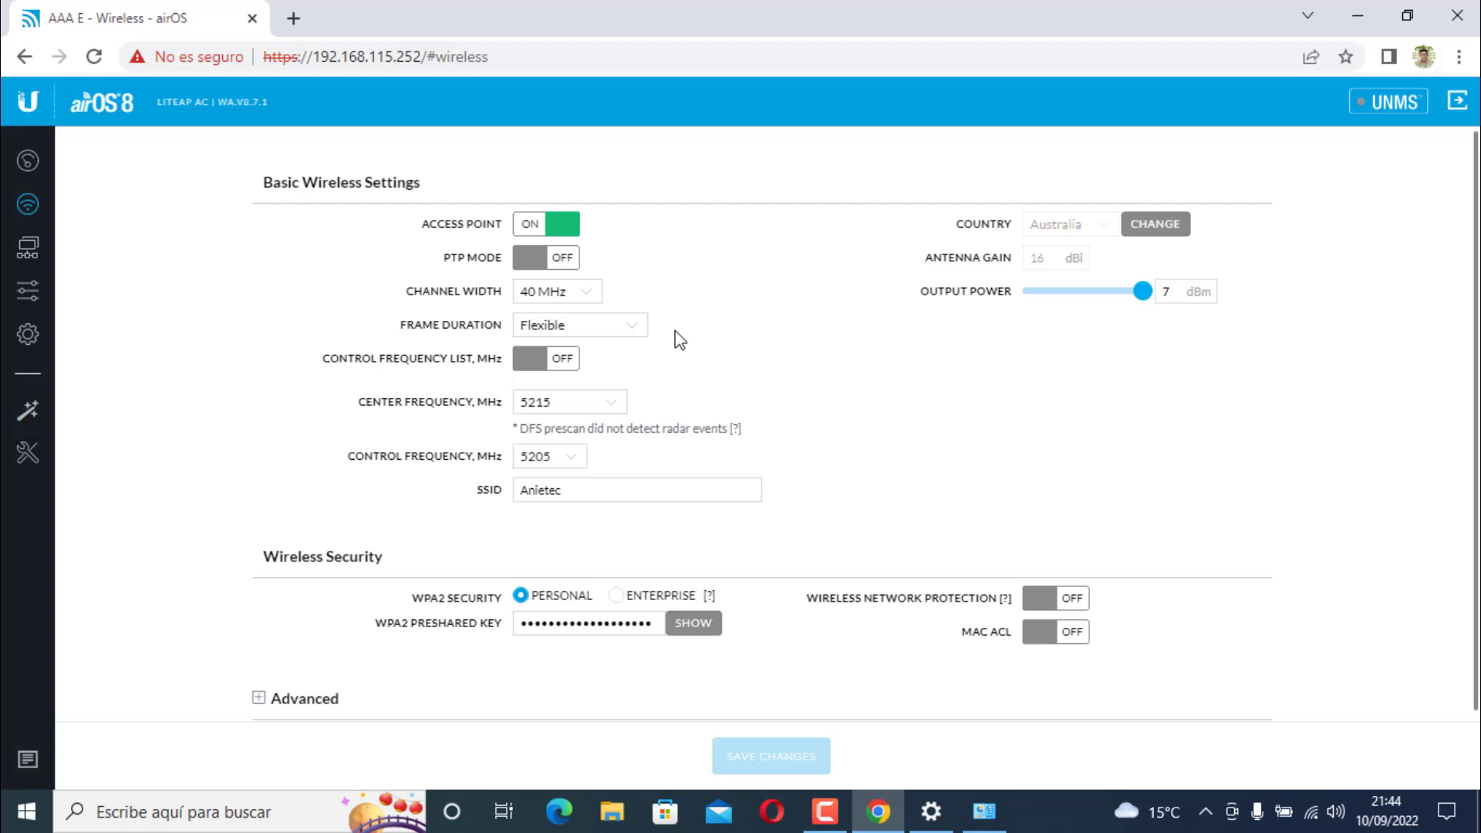
pyautogui.scroll(-1, 685, 344)
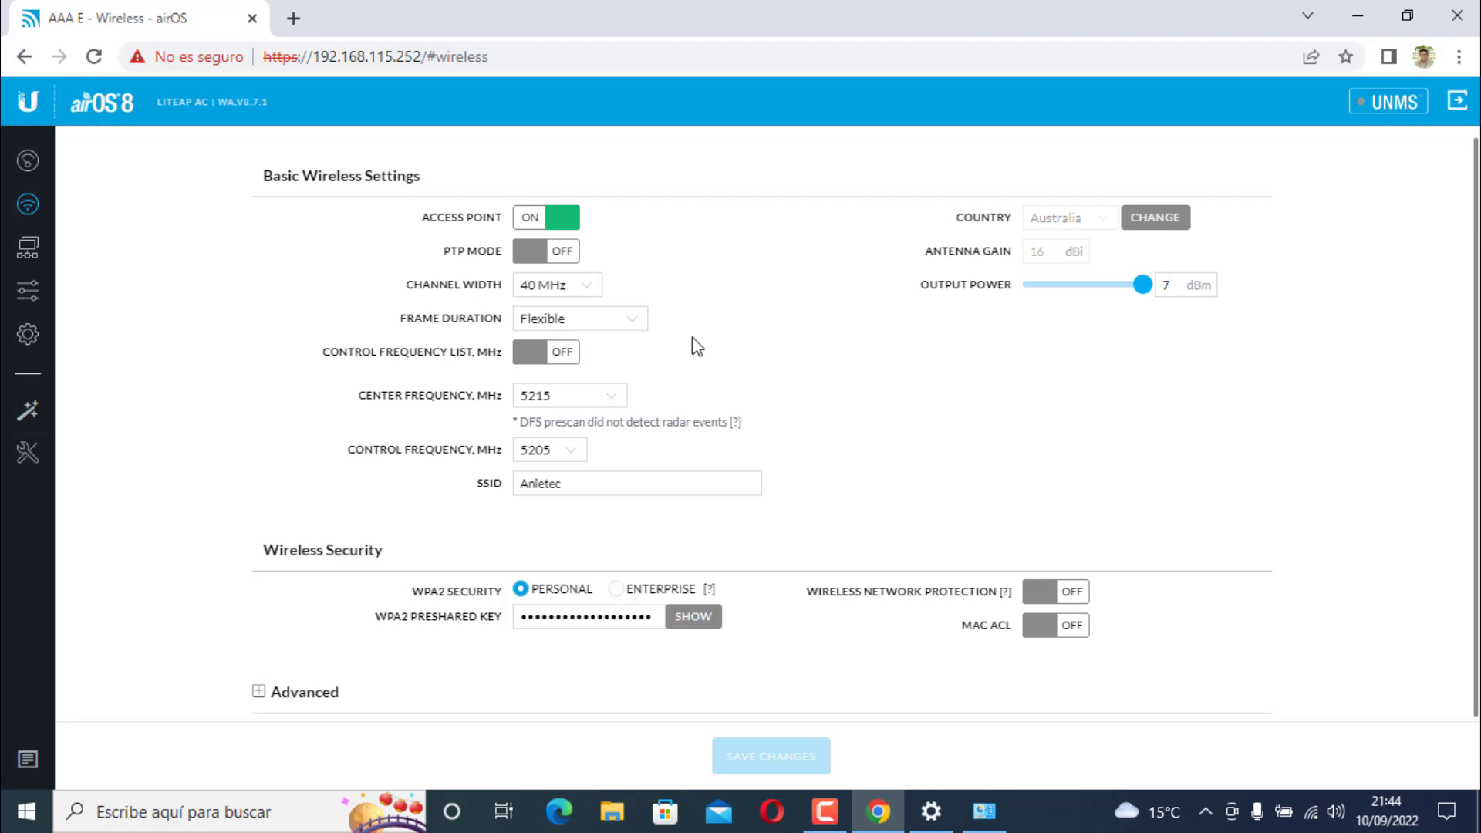
pyautogui.click(819, 818)
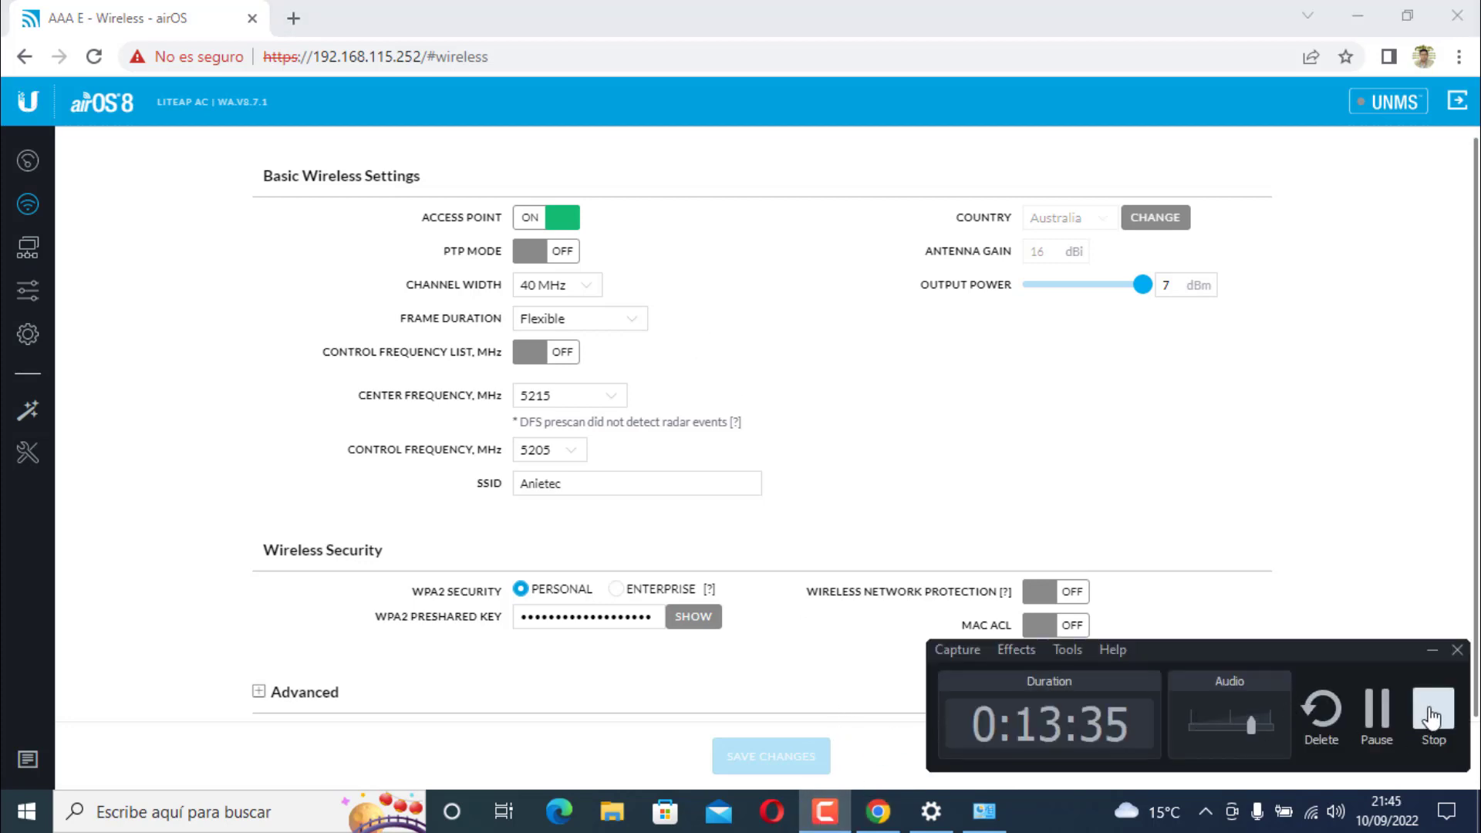